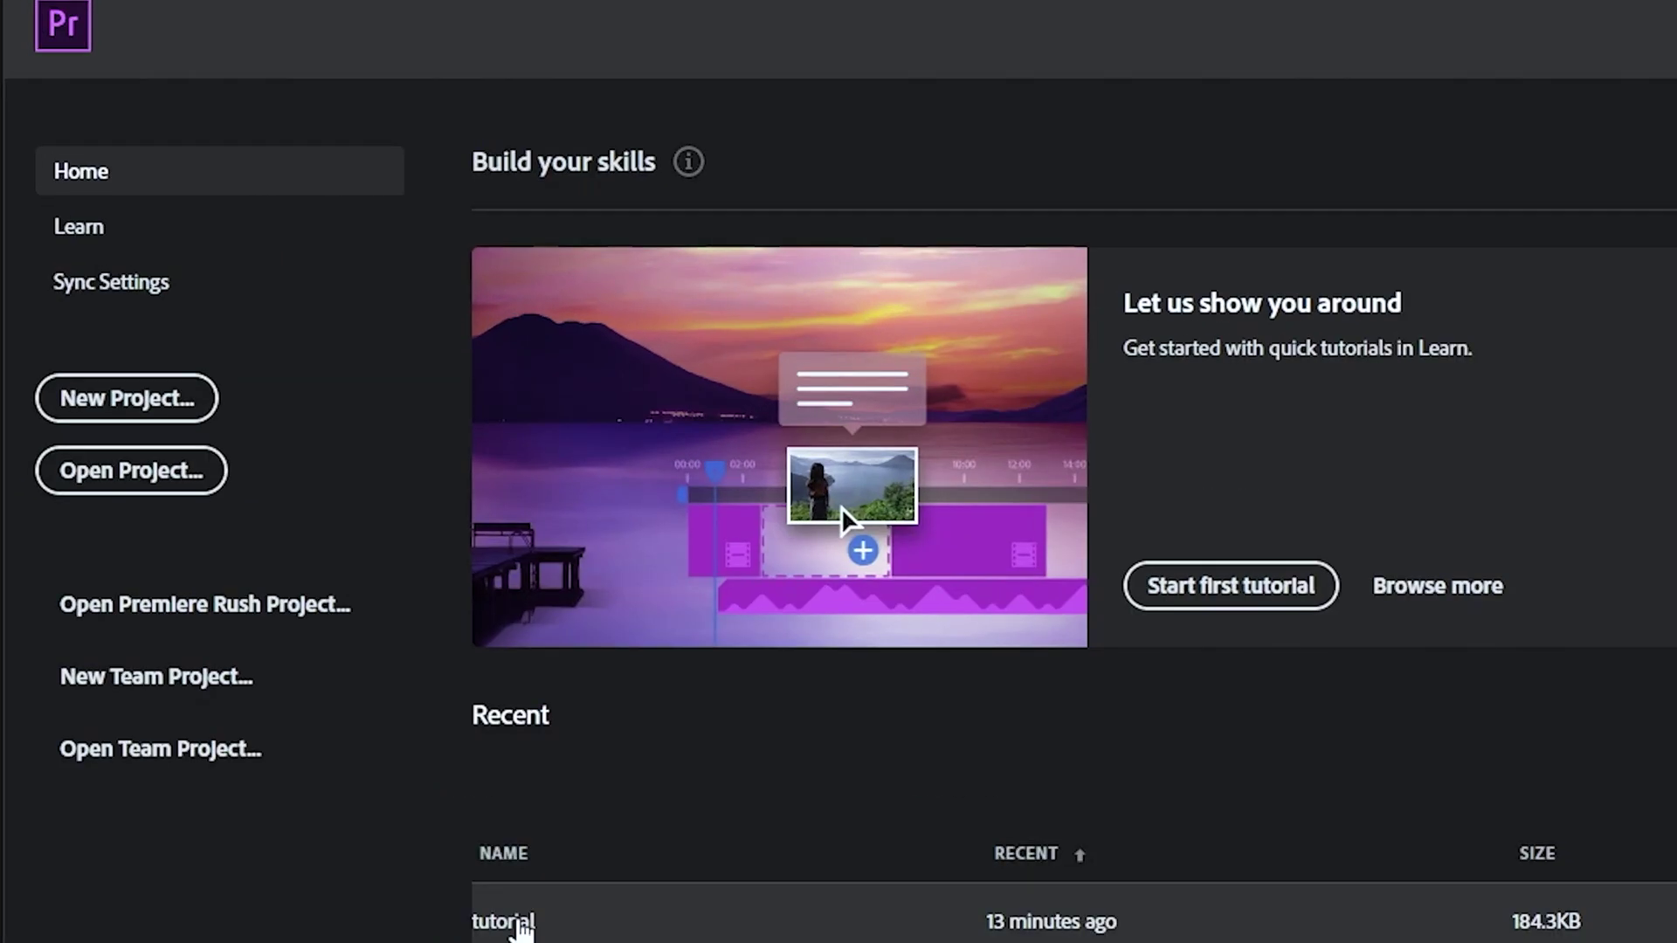
- Create a new project named 'tutorial' in E:\premiere pro, replacing the existing project file
click(160, 312)
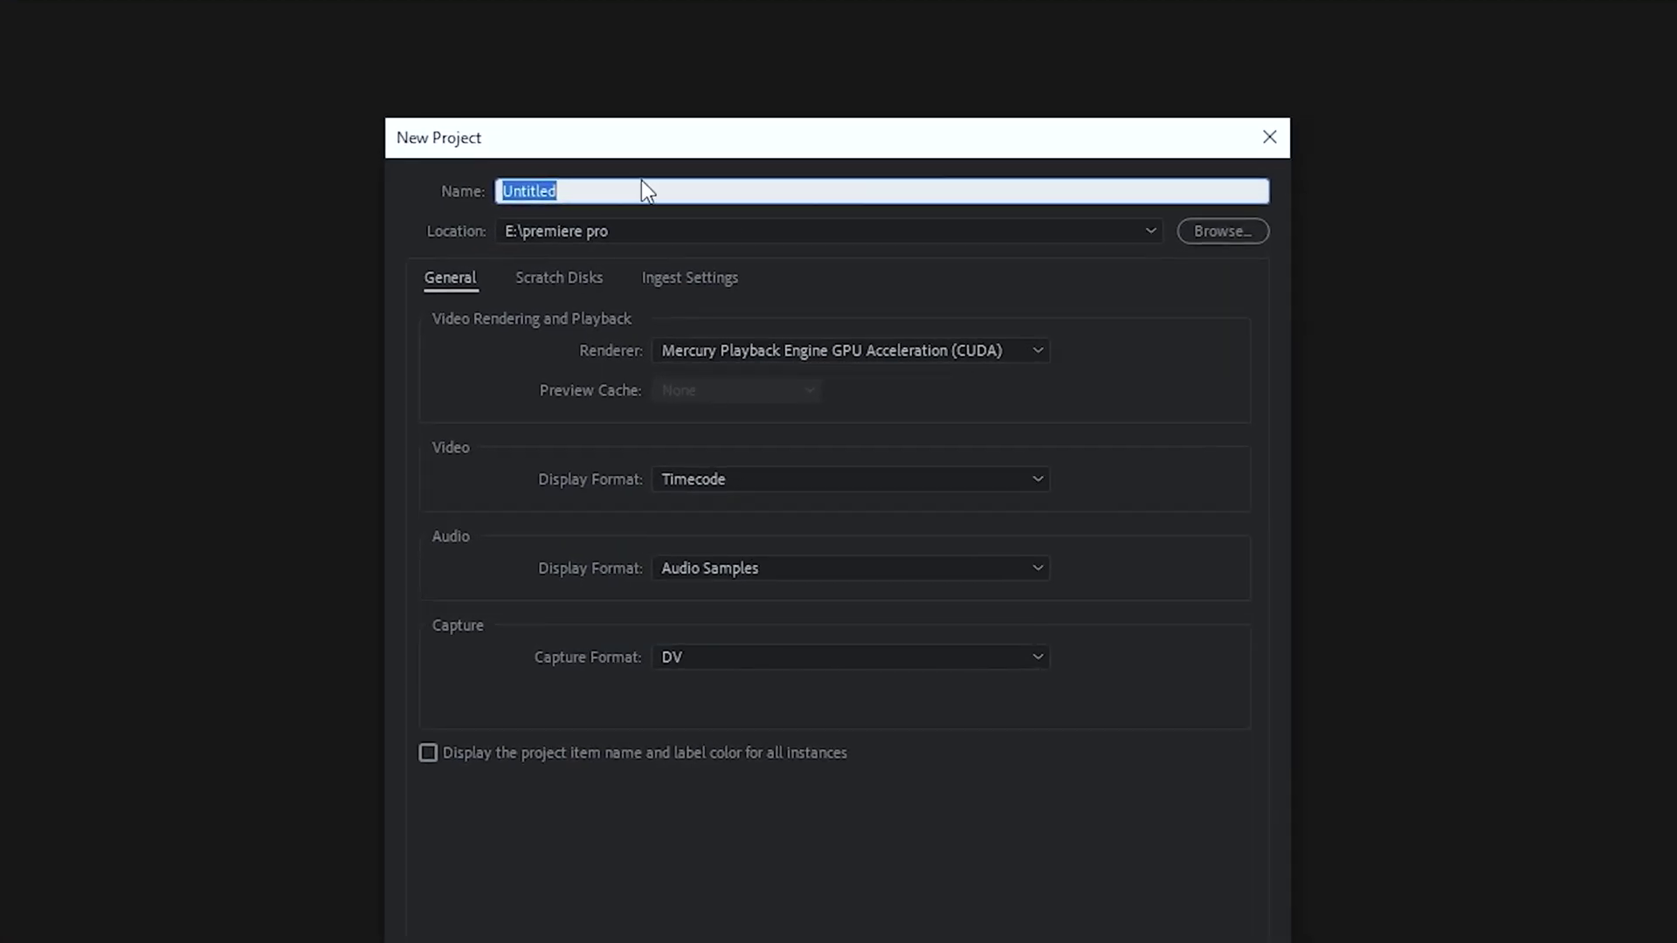
click(1223, 230)
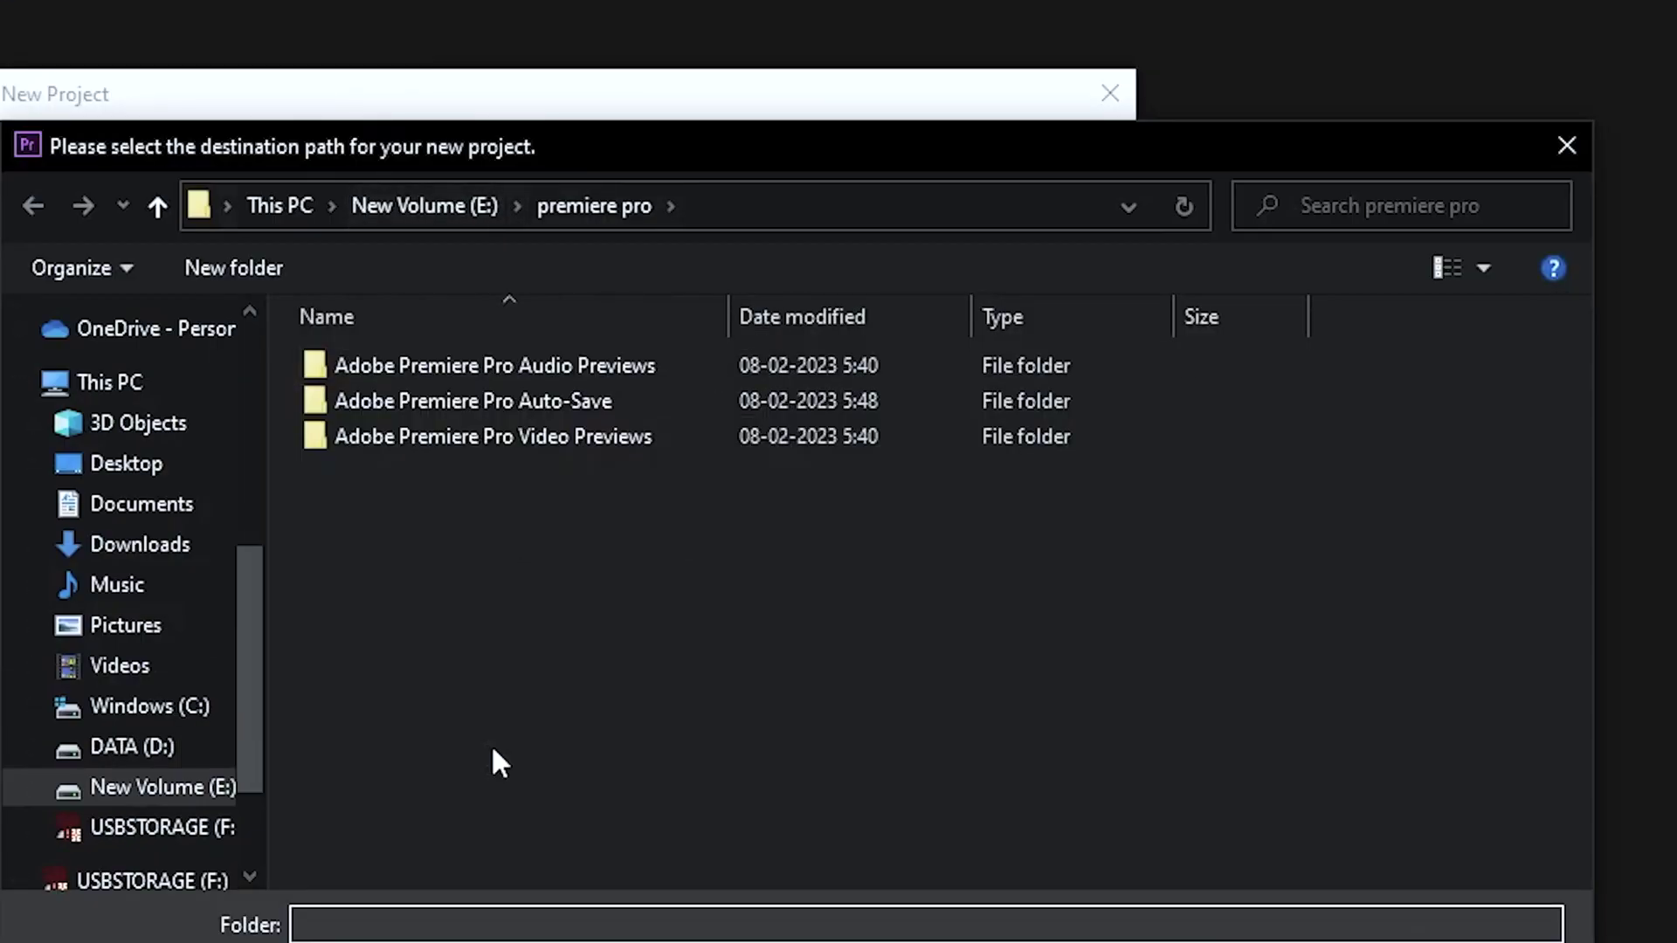
click(200, 790)
click(1239, 673)
click(1020, 724)
click(909, 475)
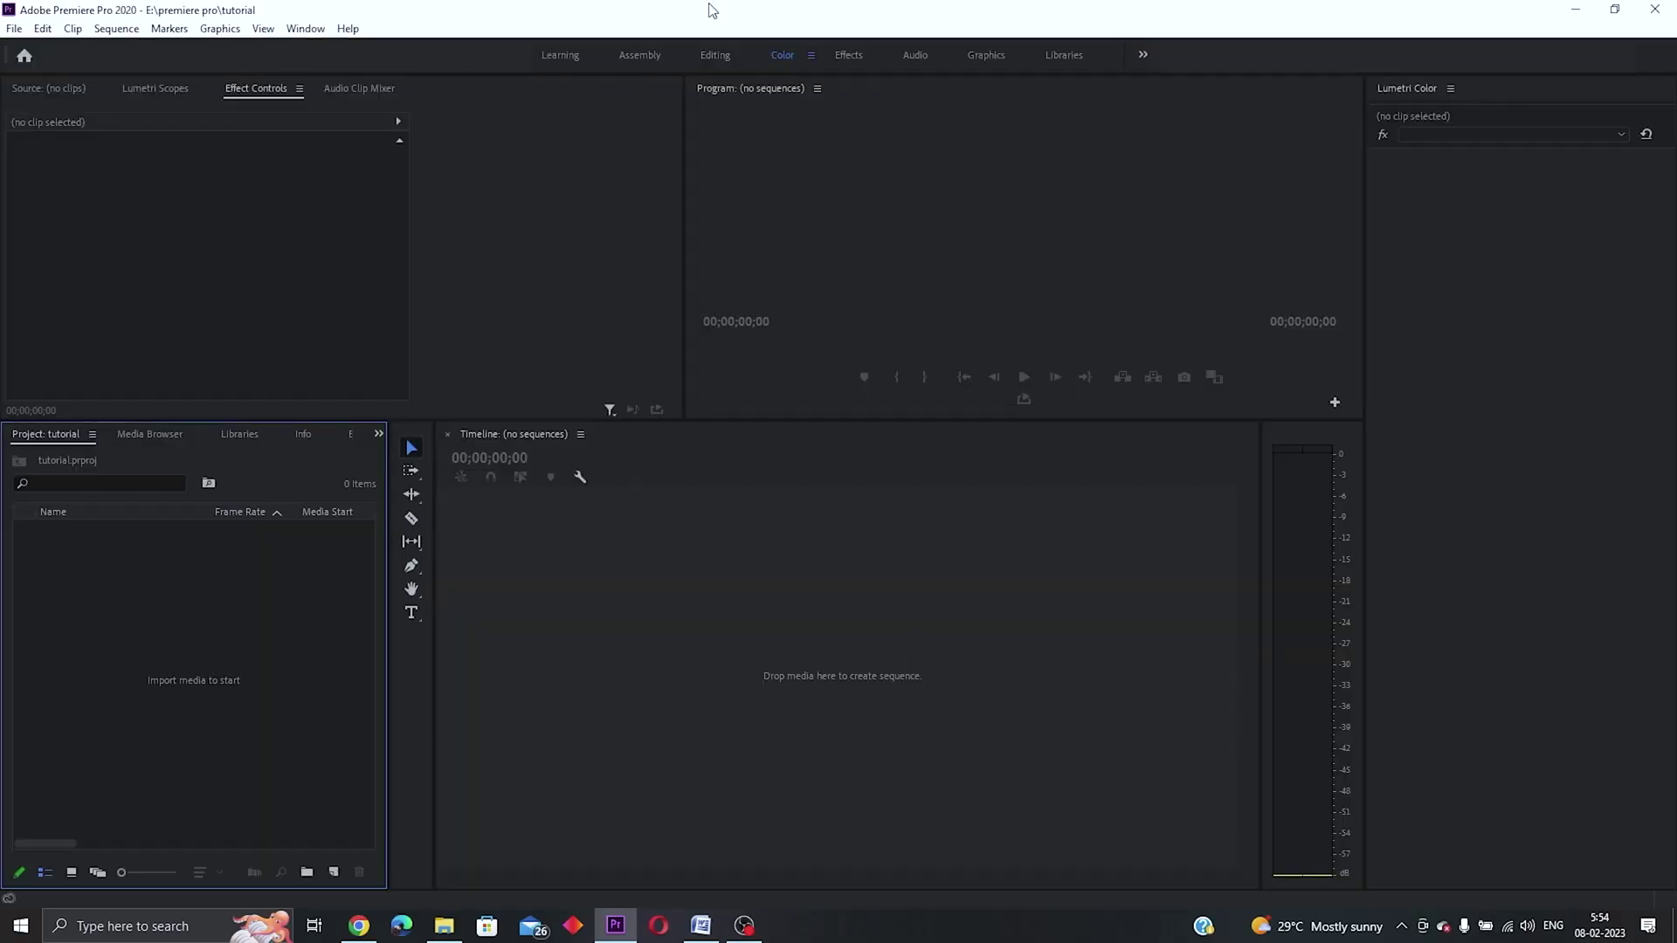
click(561, 511)
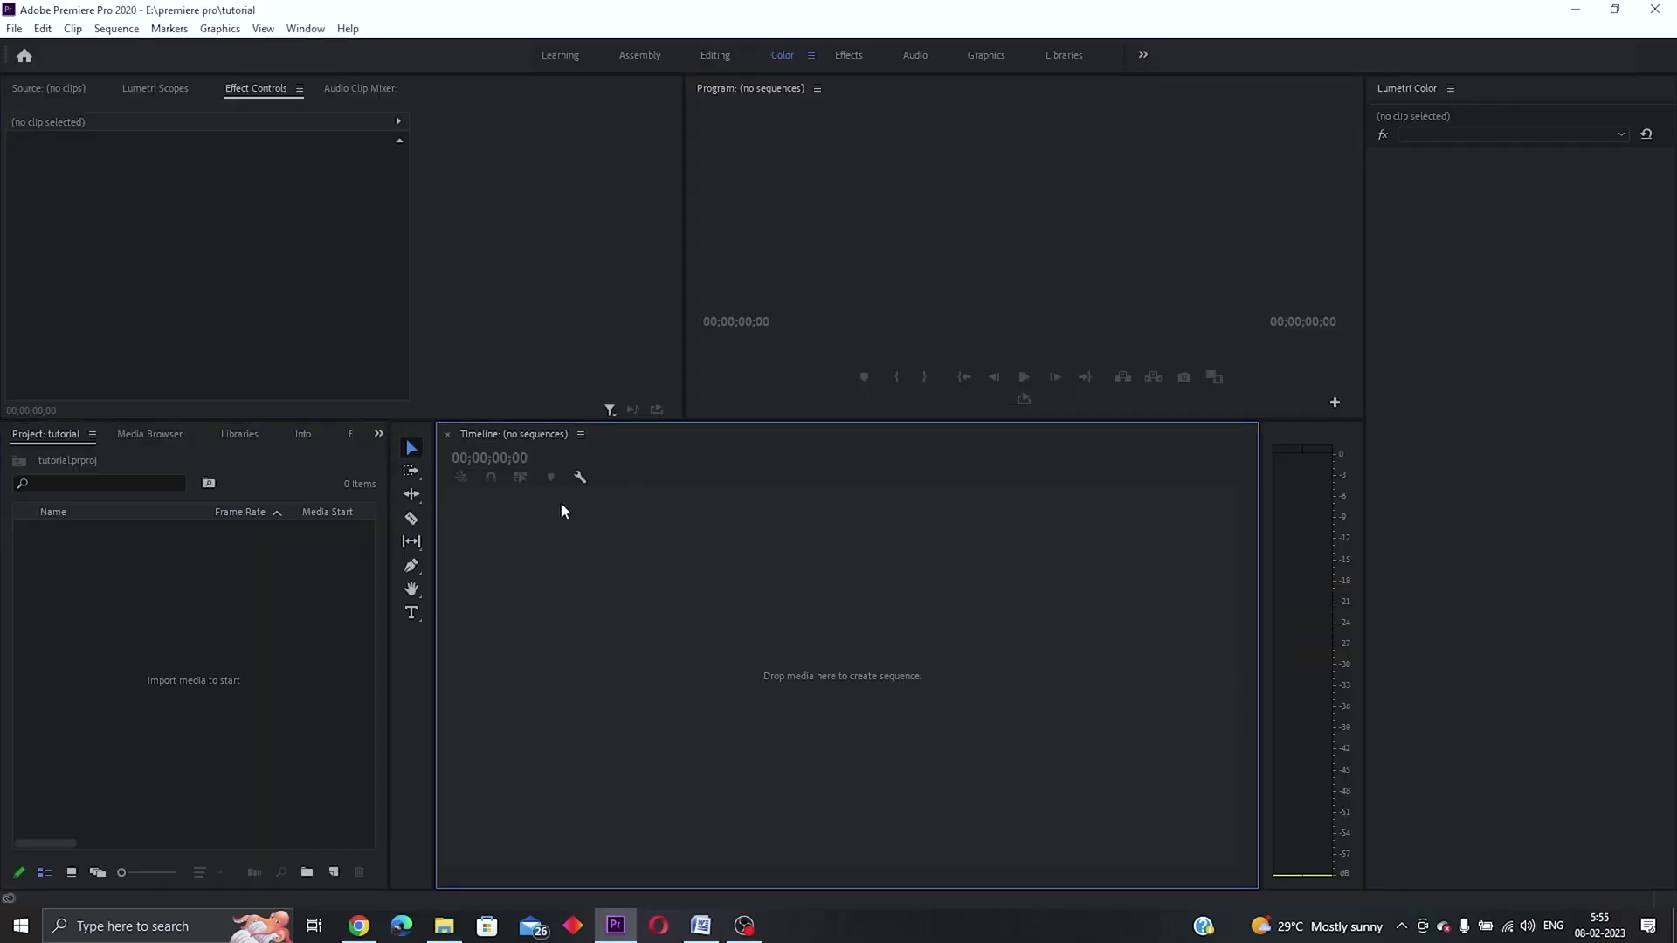
click(111, 650)
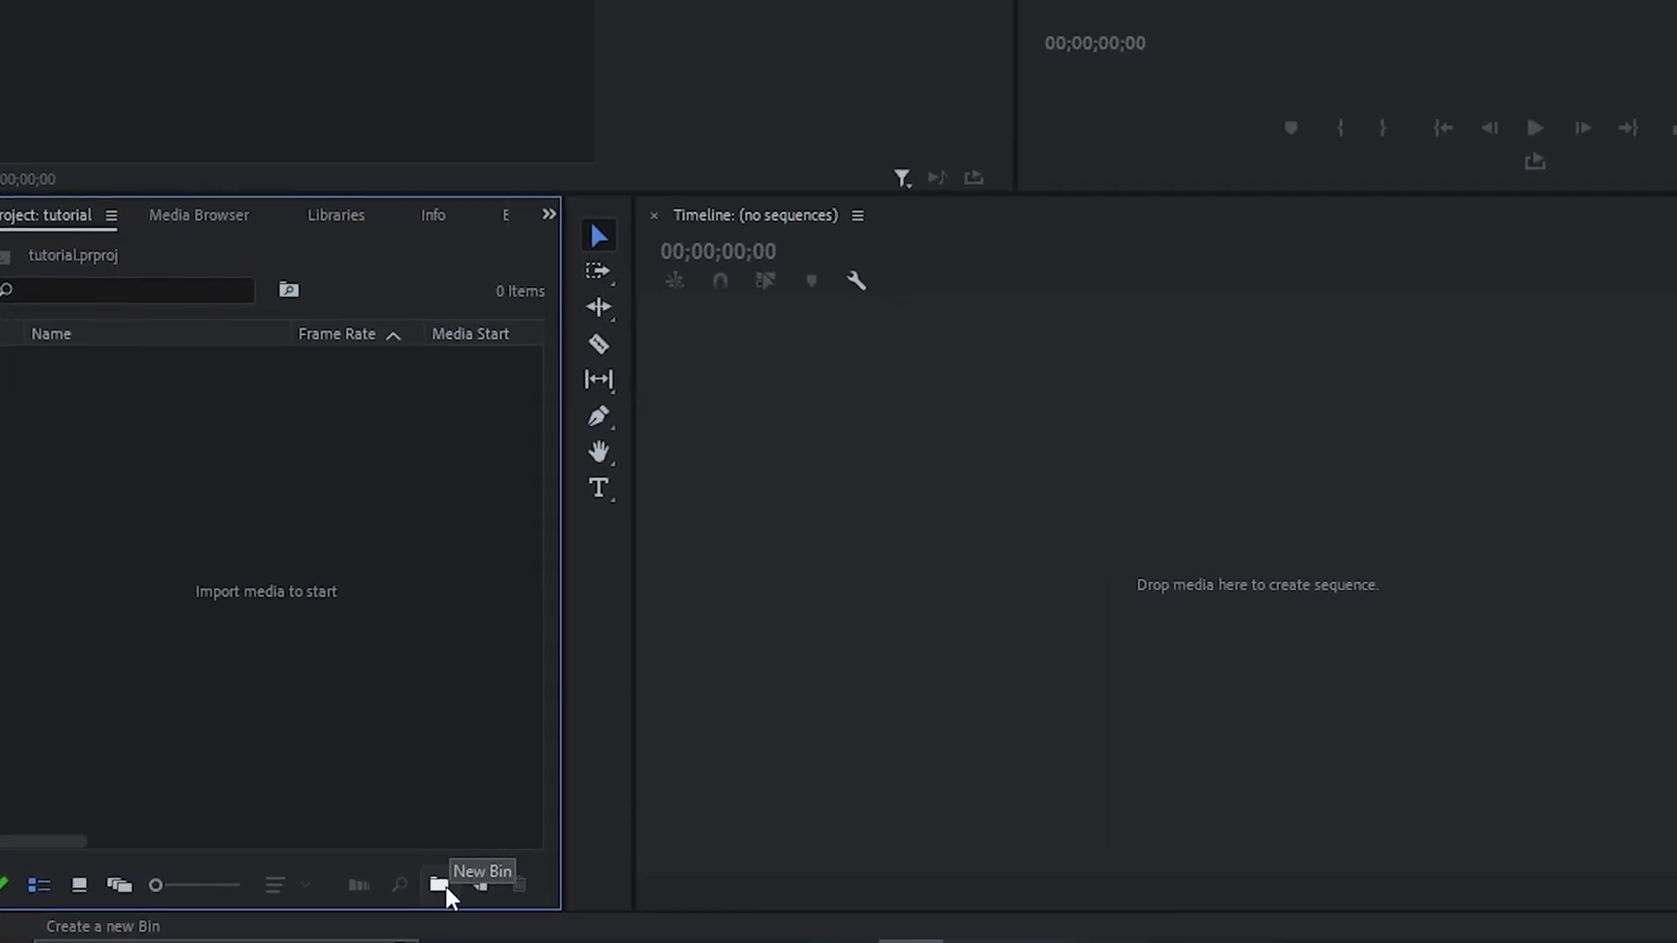
- Add four bins named camera shots, drone shots, music and sfx, then open camera shots
click(307, 873)
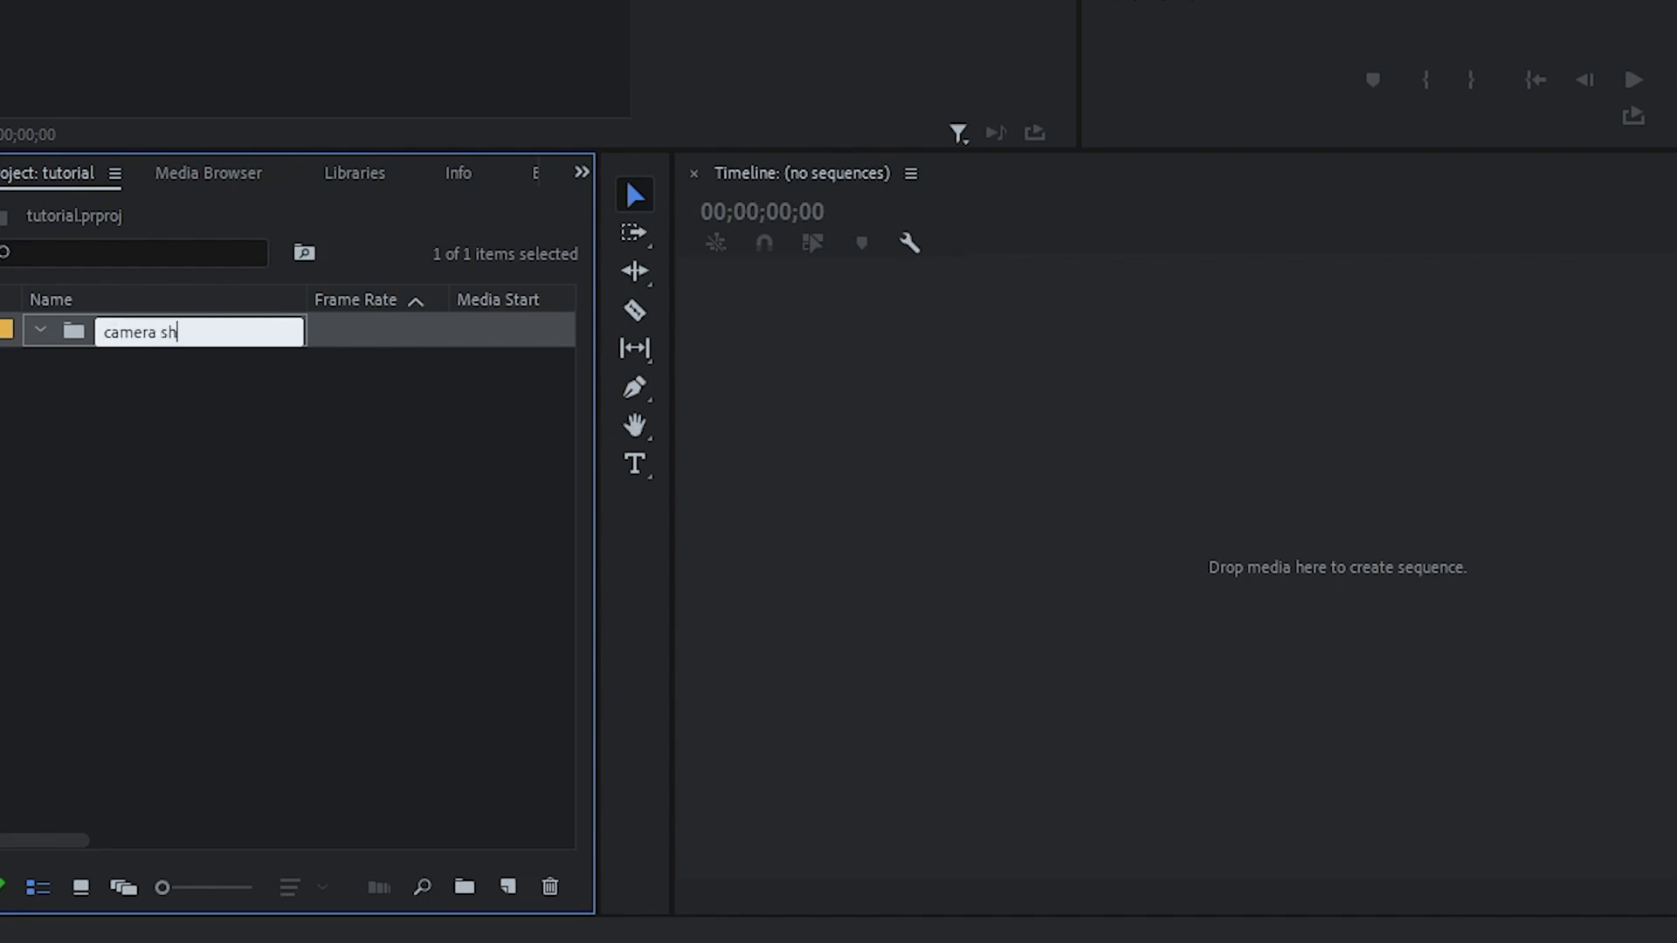
text(camera shots)
click(472, 681)
click(462, 888)
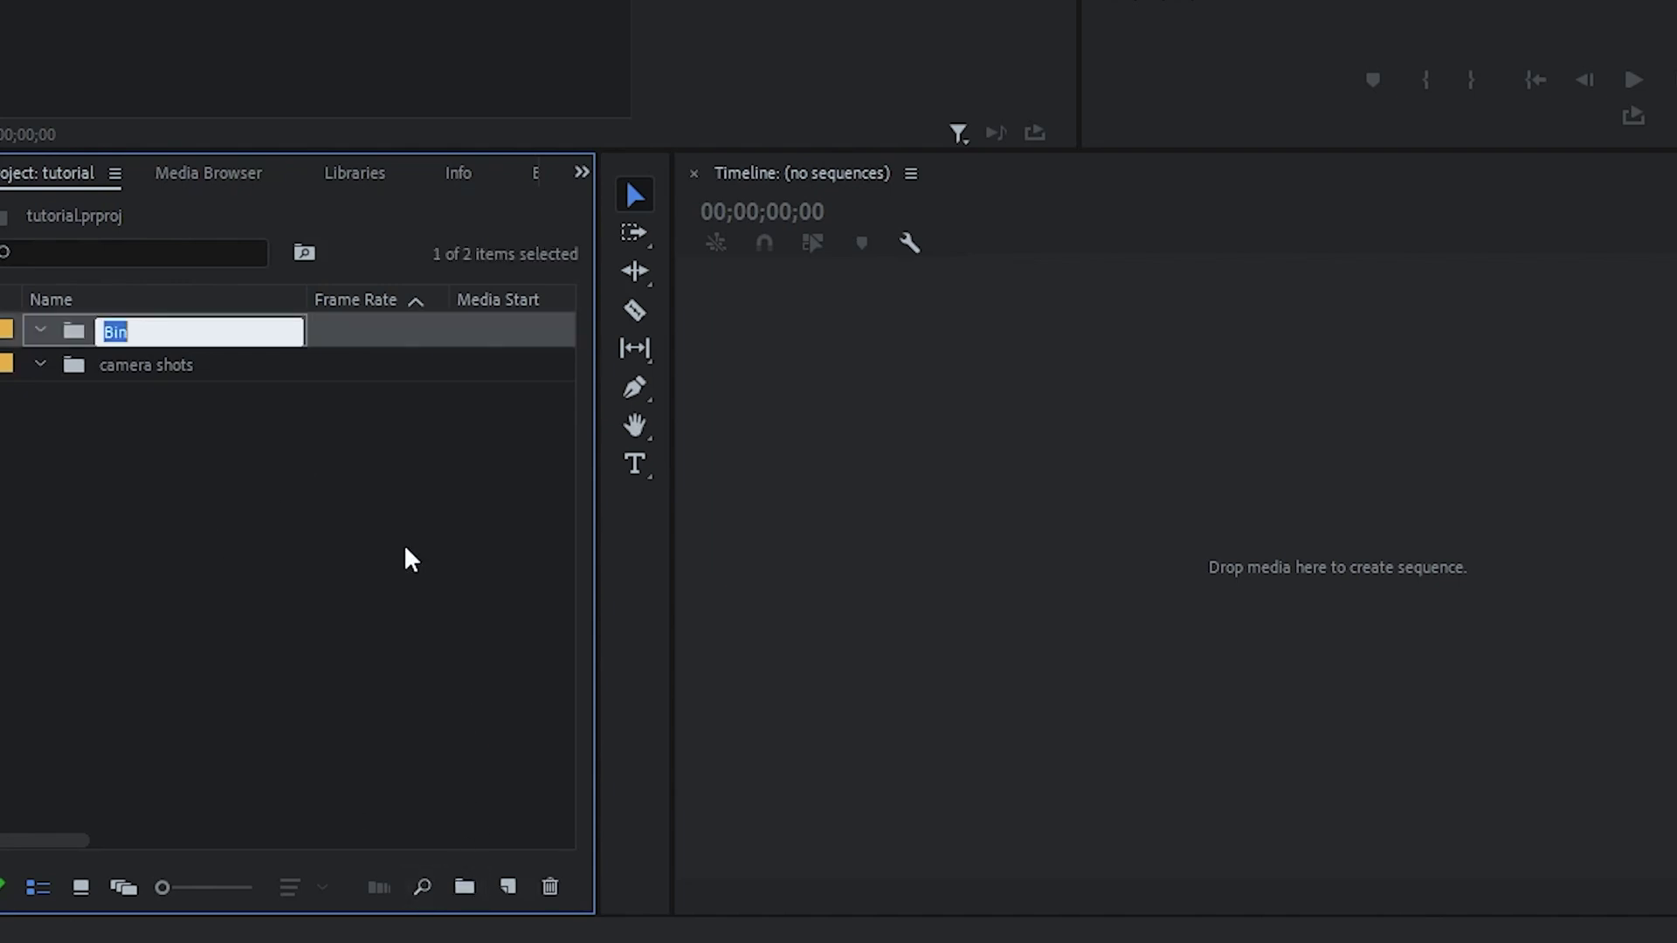
text(ots)
click(296, 480)
click(463, 886)
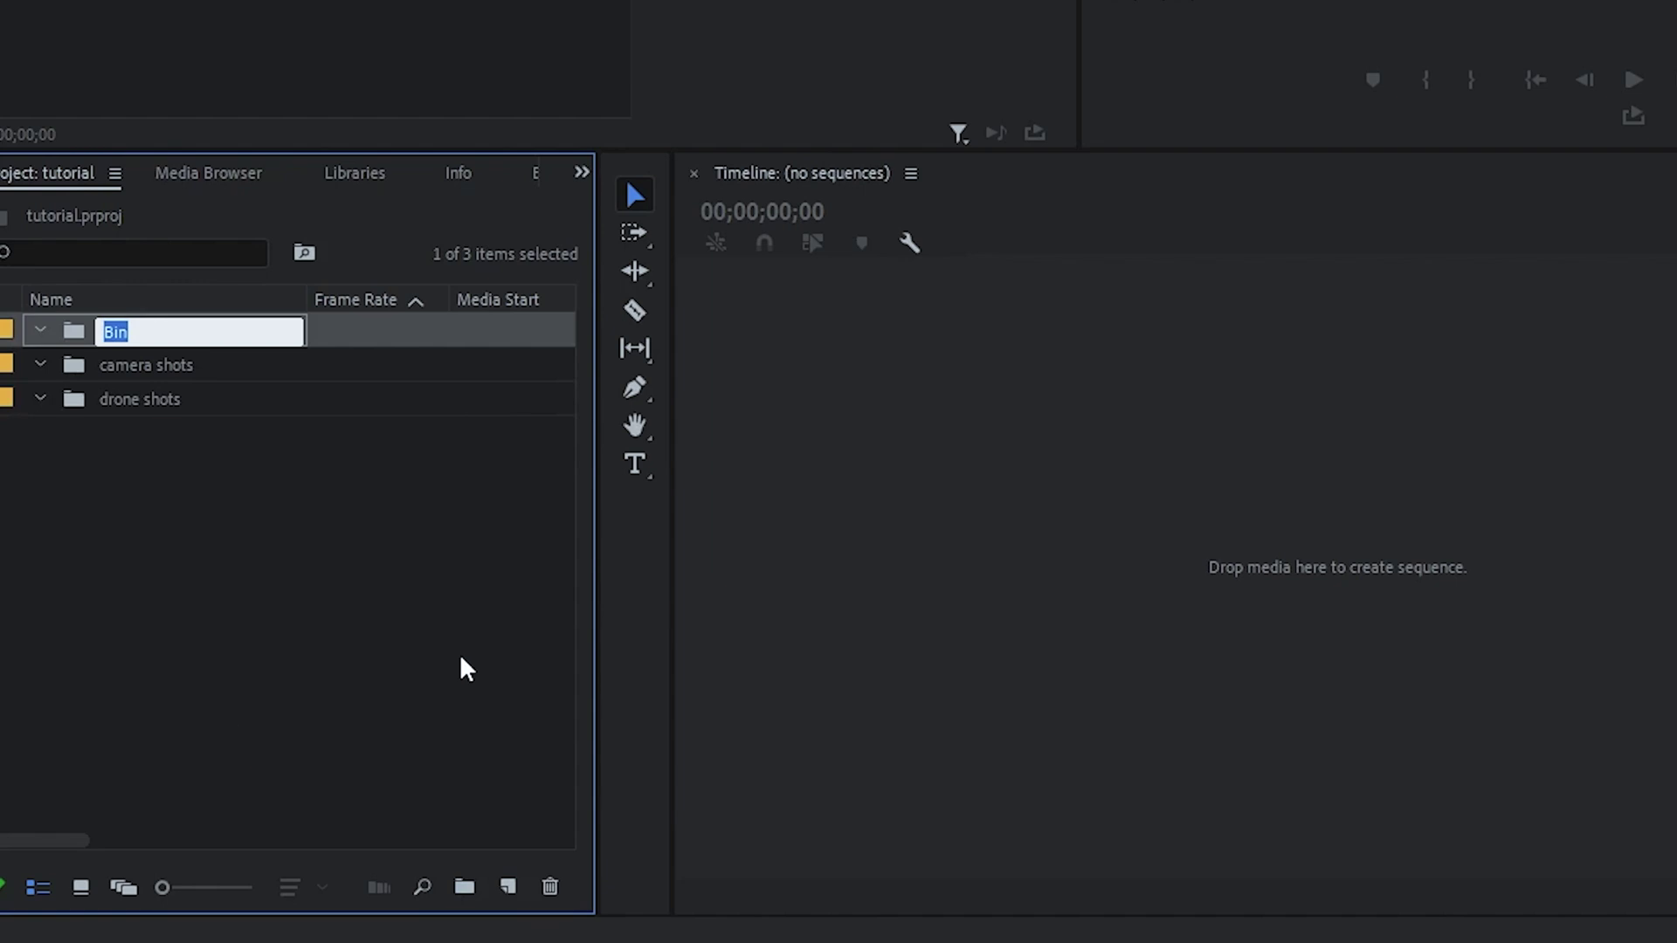
click(357, 674)
click(464, 886)
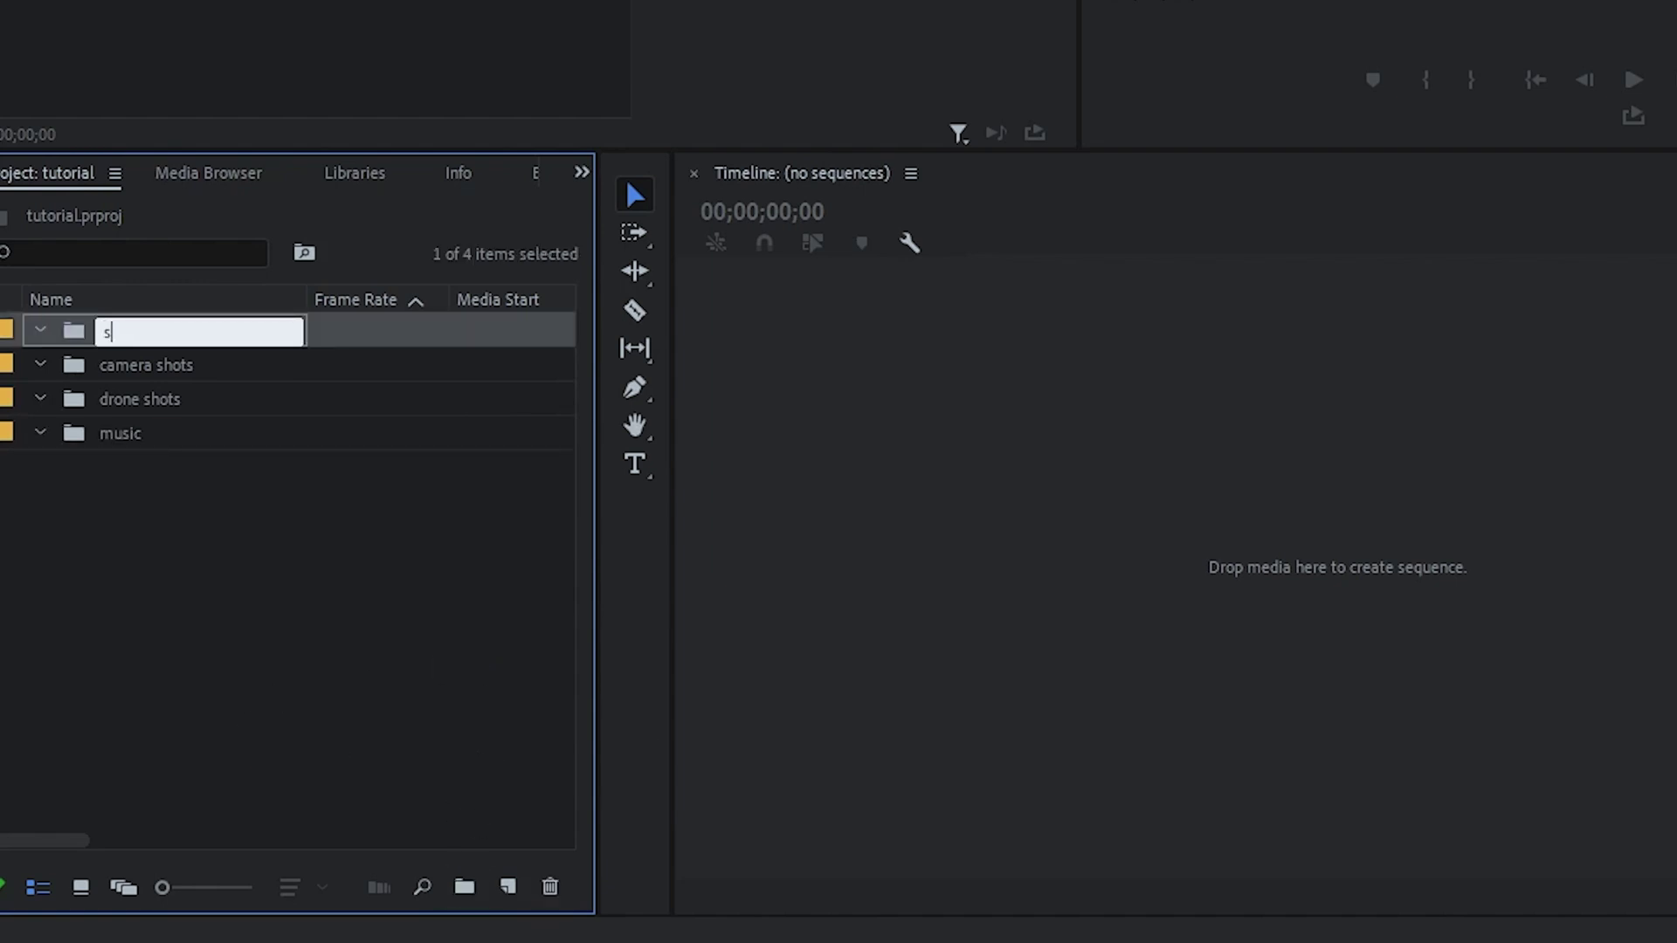
click(138, 646)
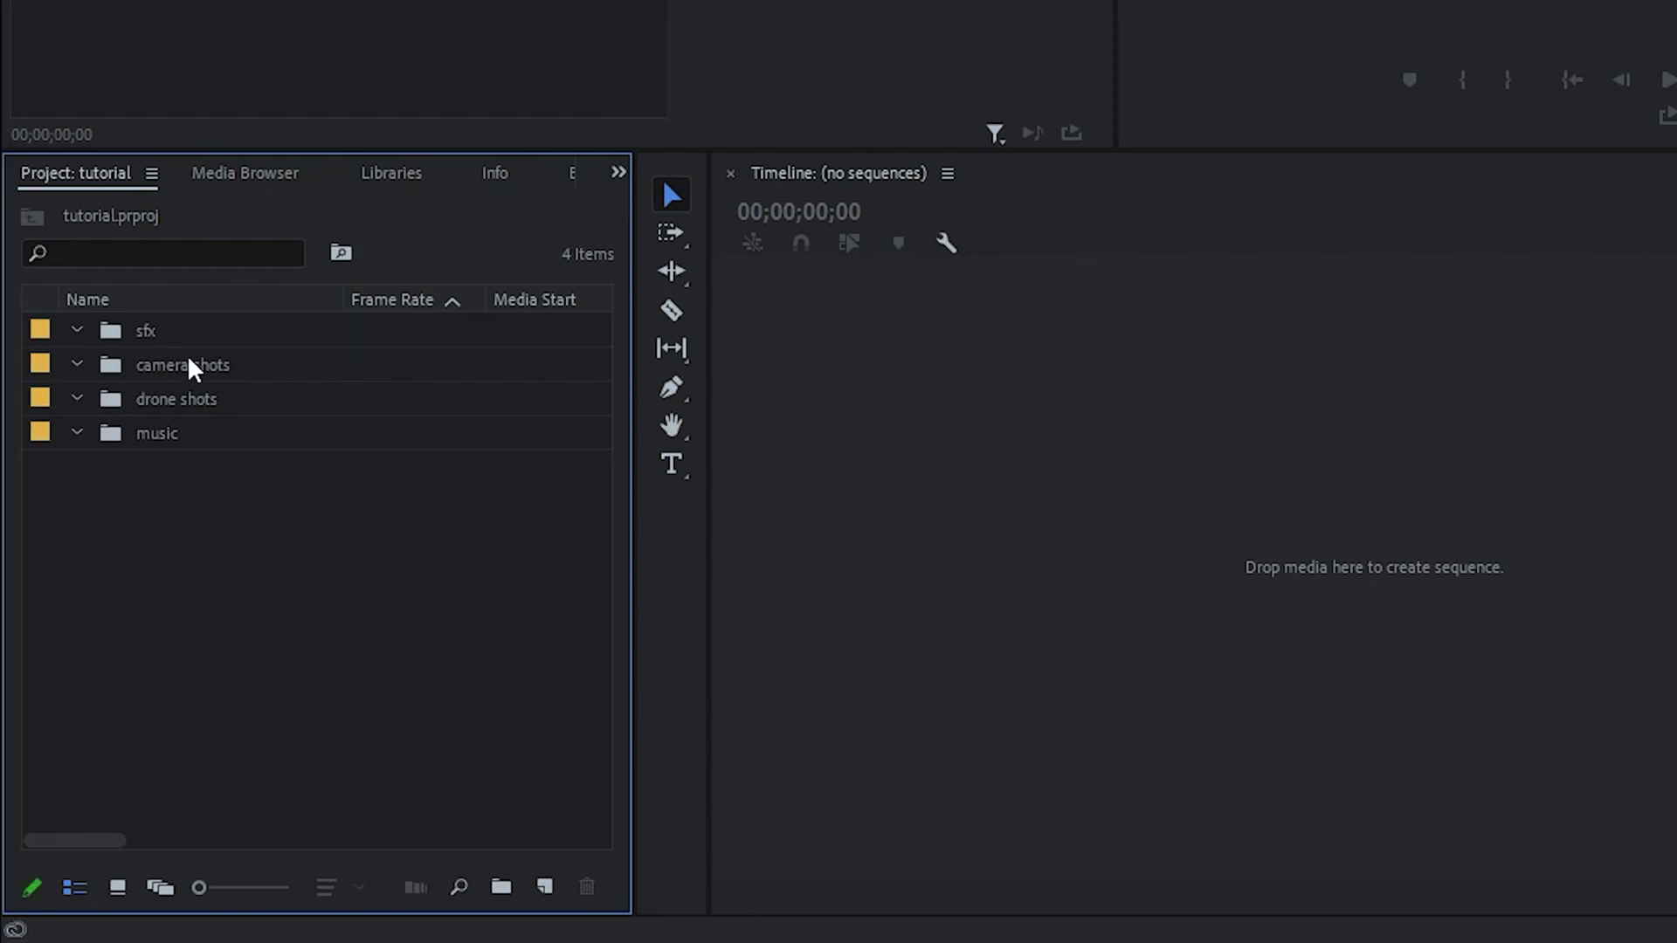
double_click(164, 365)
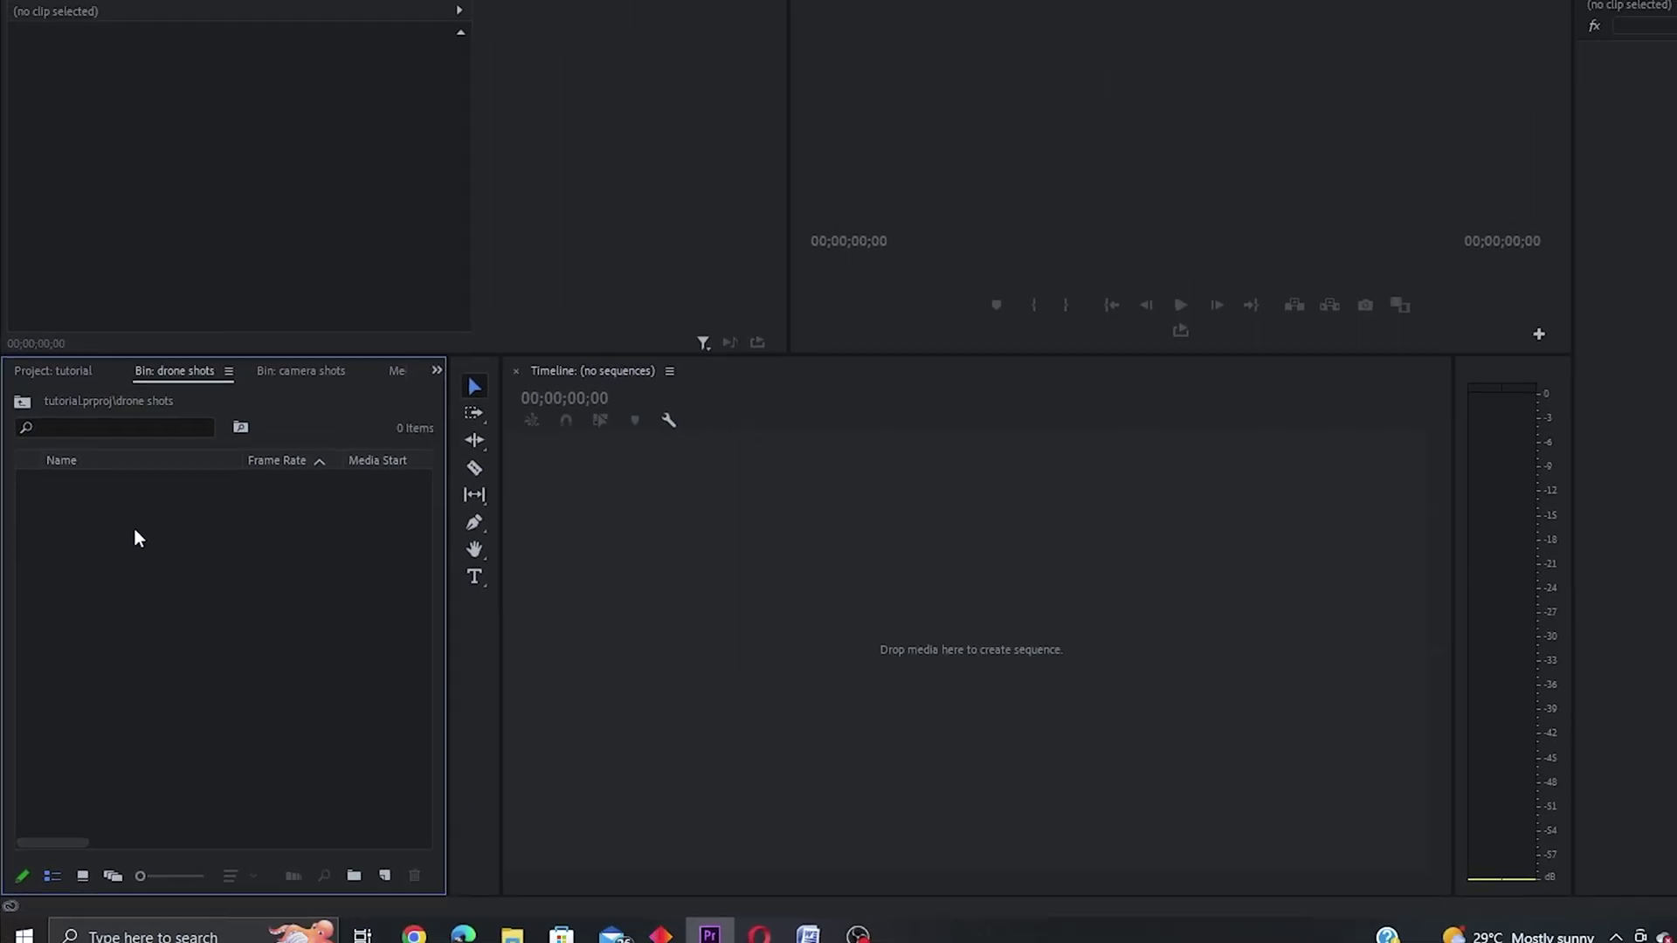
- From the empty bin, browse the import dialog to the drone footage folder
double_click(199, 405)
click(87, 82)
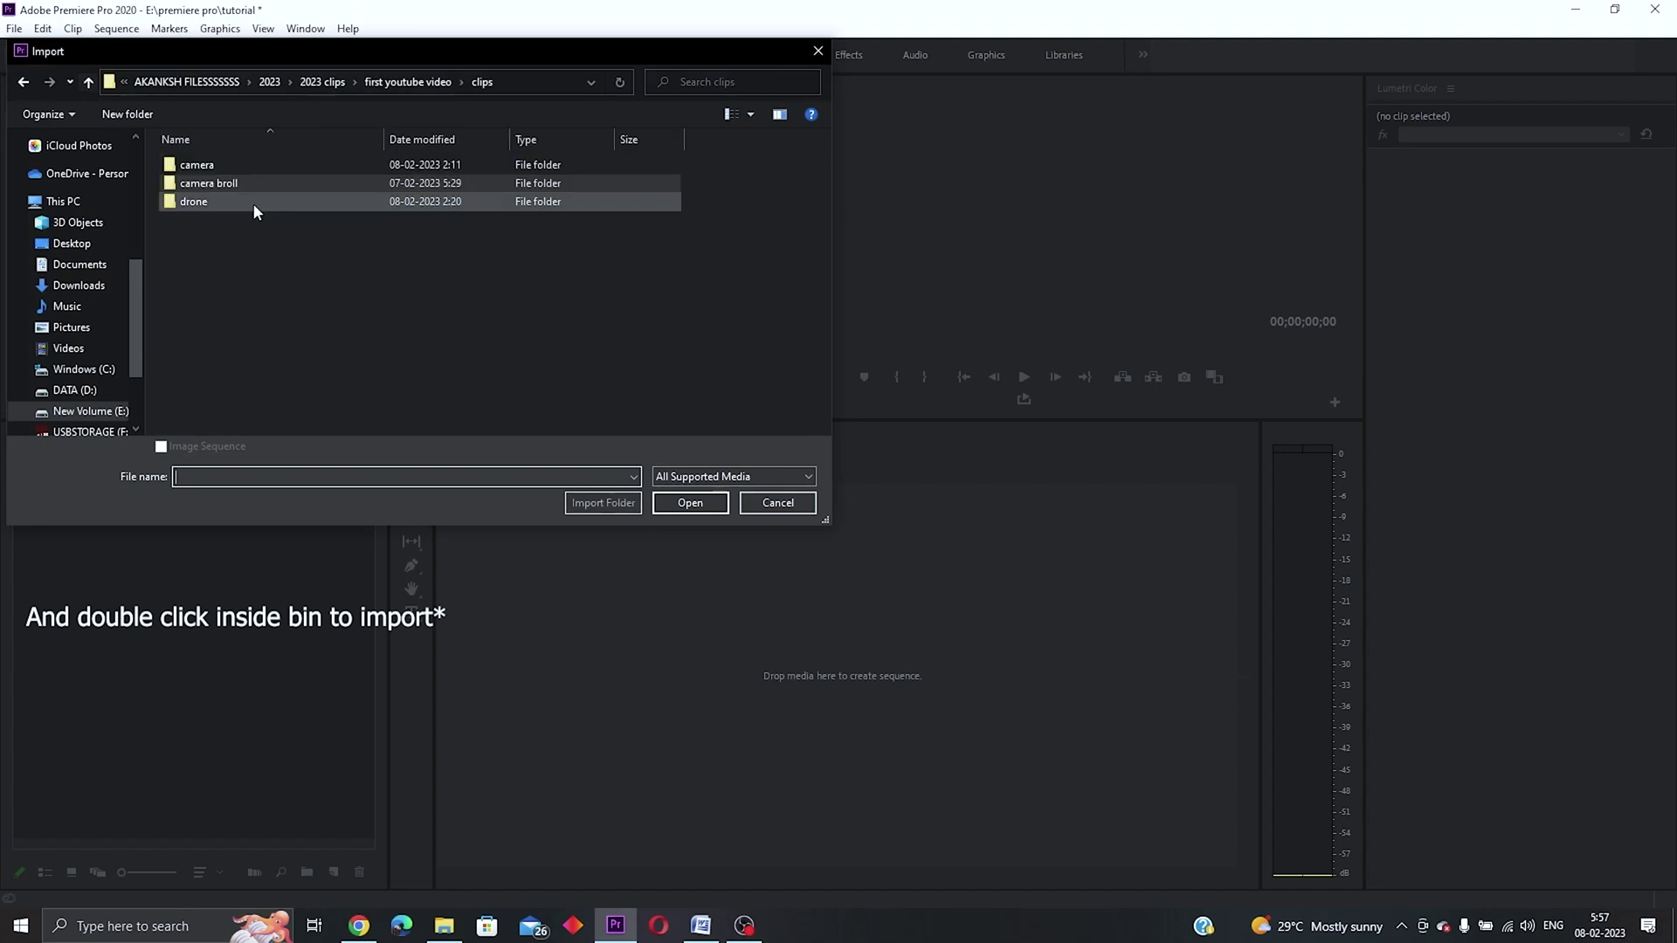
double_click(230, 194)
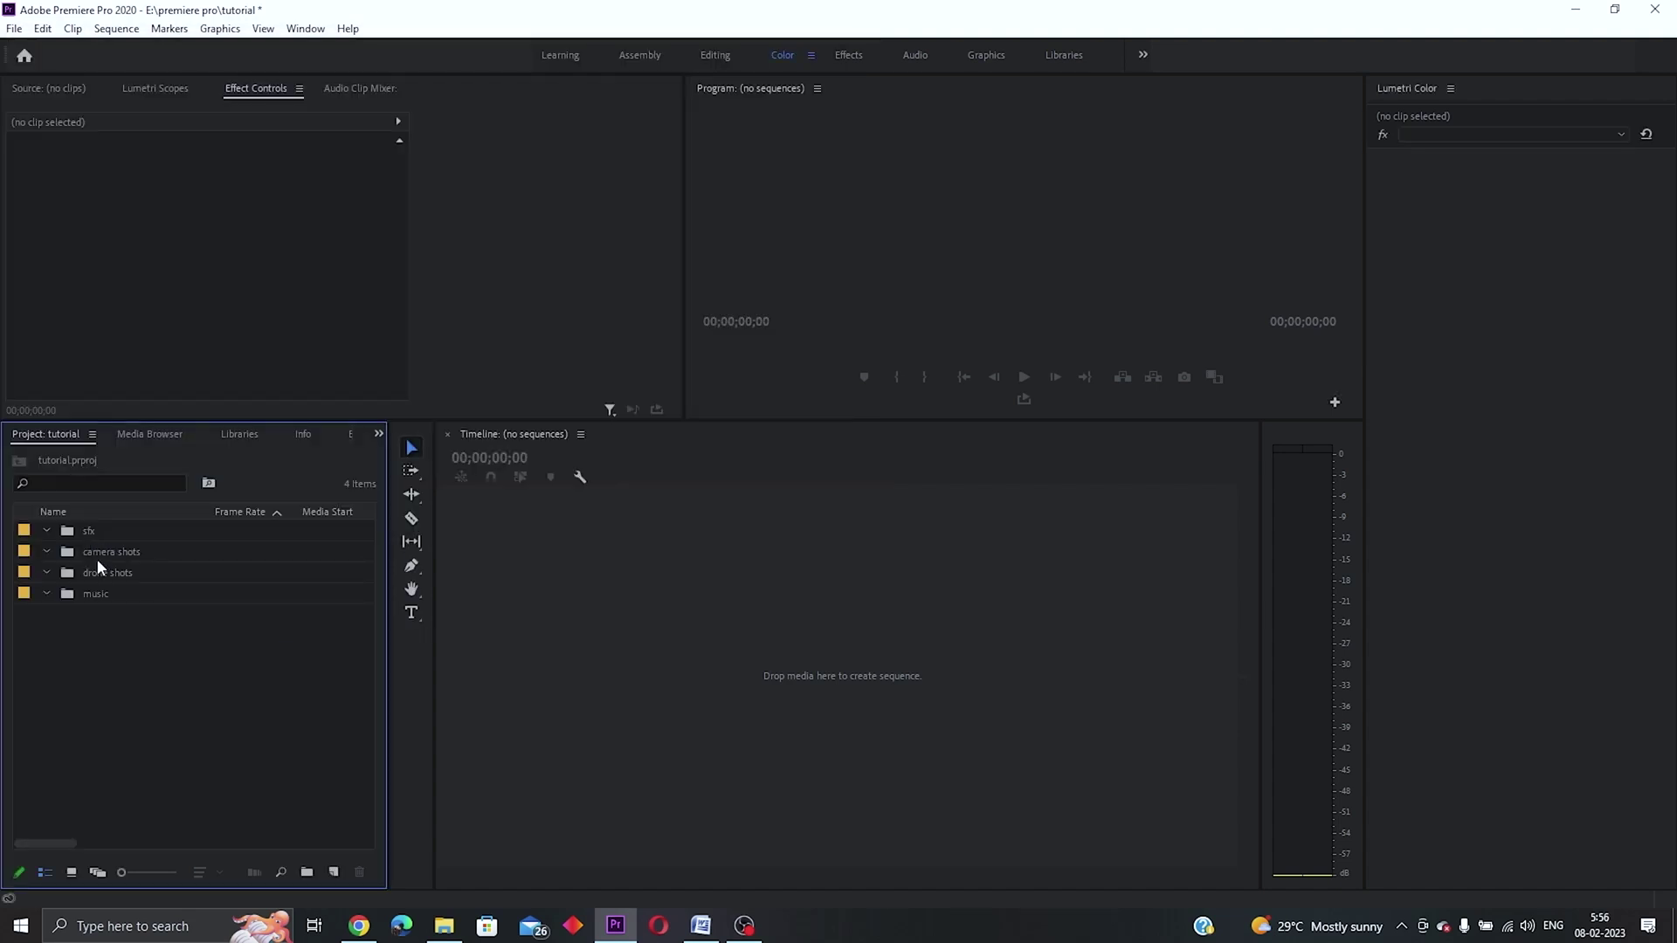
- Open camera shots in its own tab, try Icon and Freeform views, then use List with larger thumbnails
double_click(97, 550)
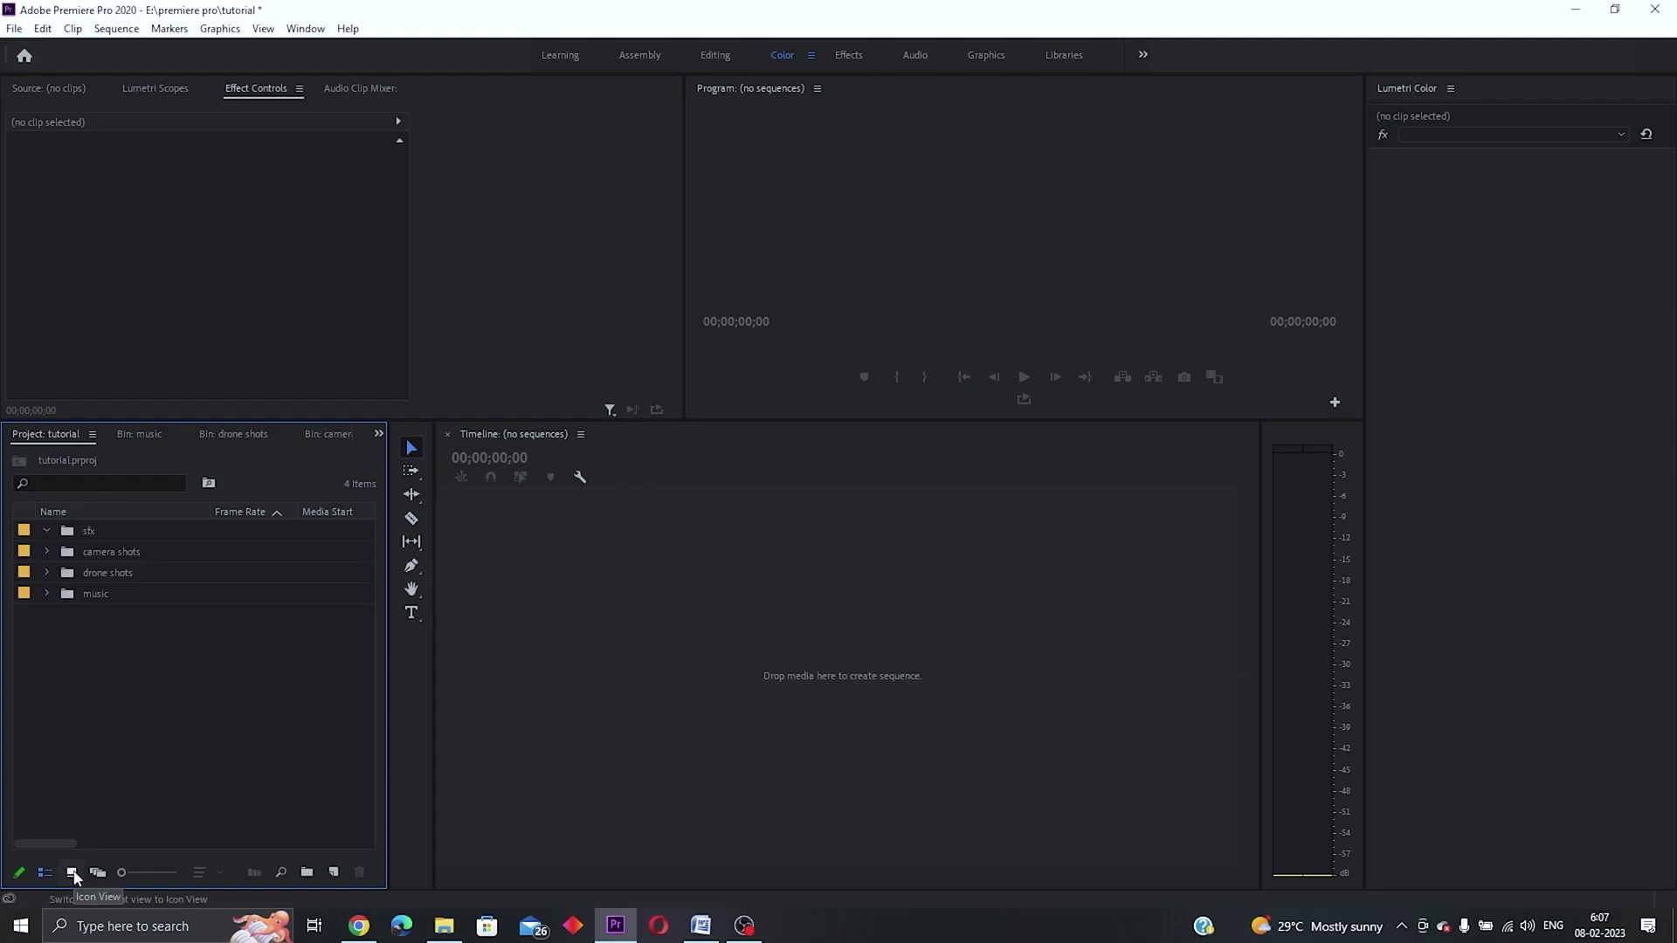
click(72, 871)
click(97, 872)
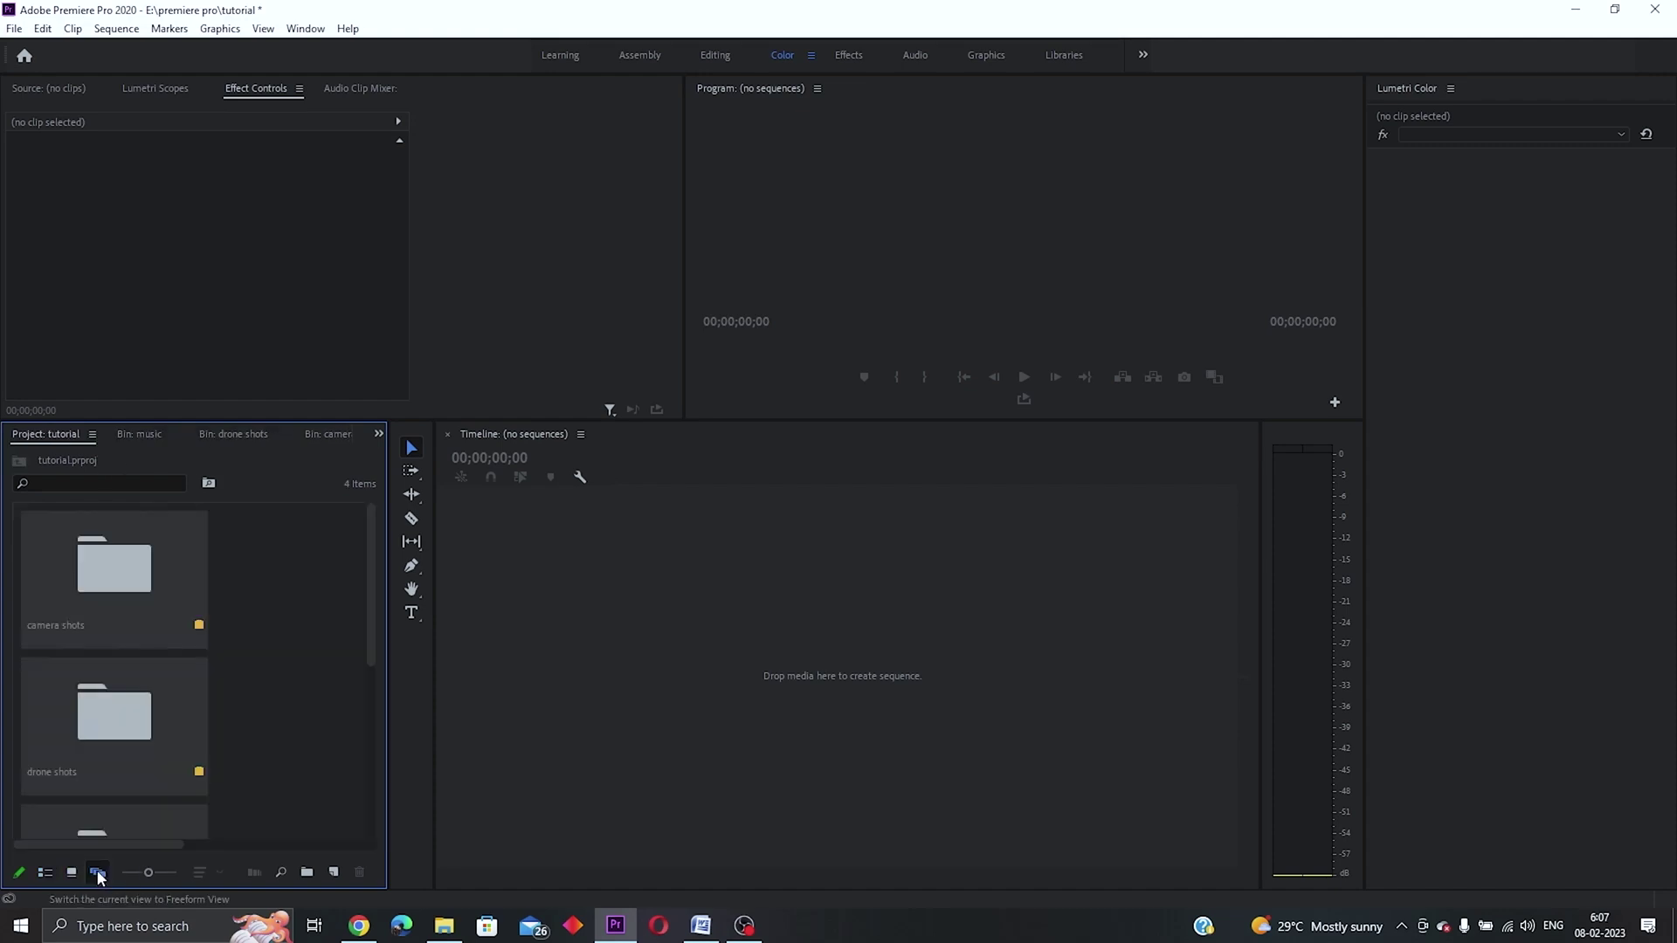
click(46, 872)
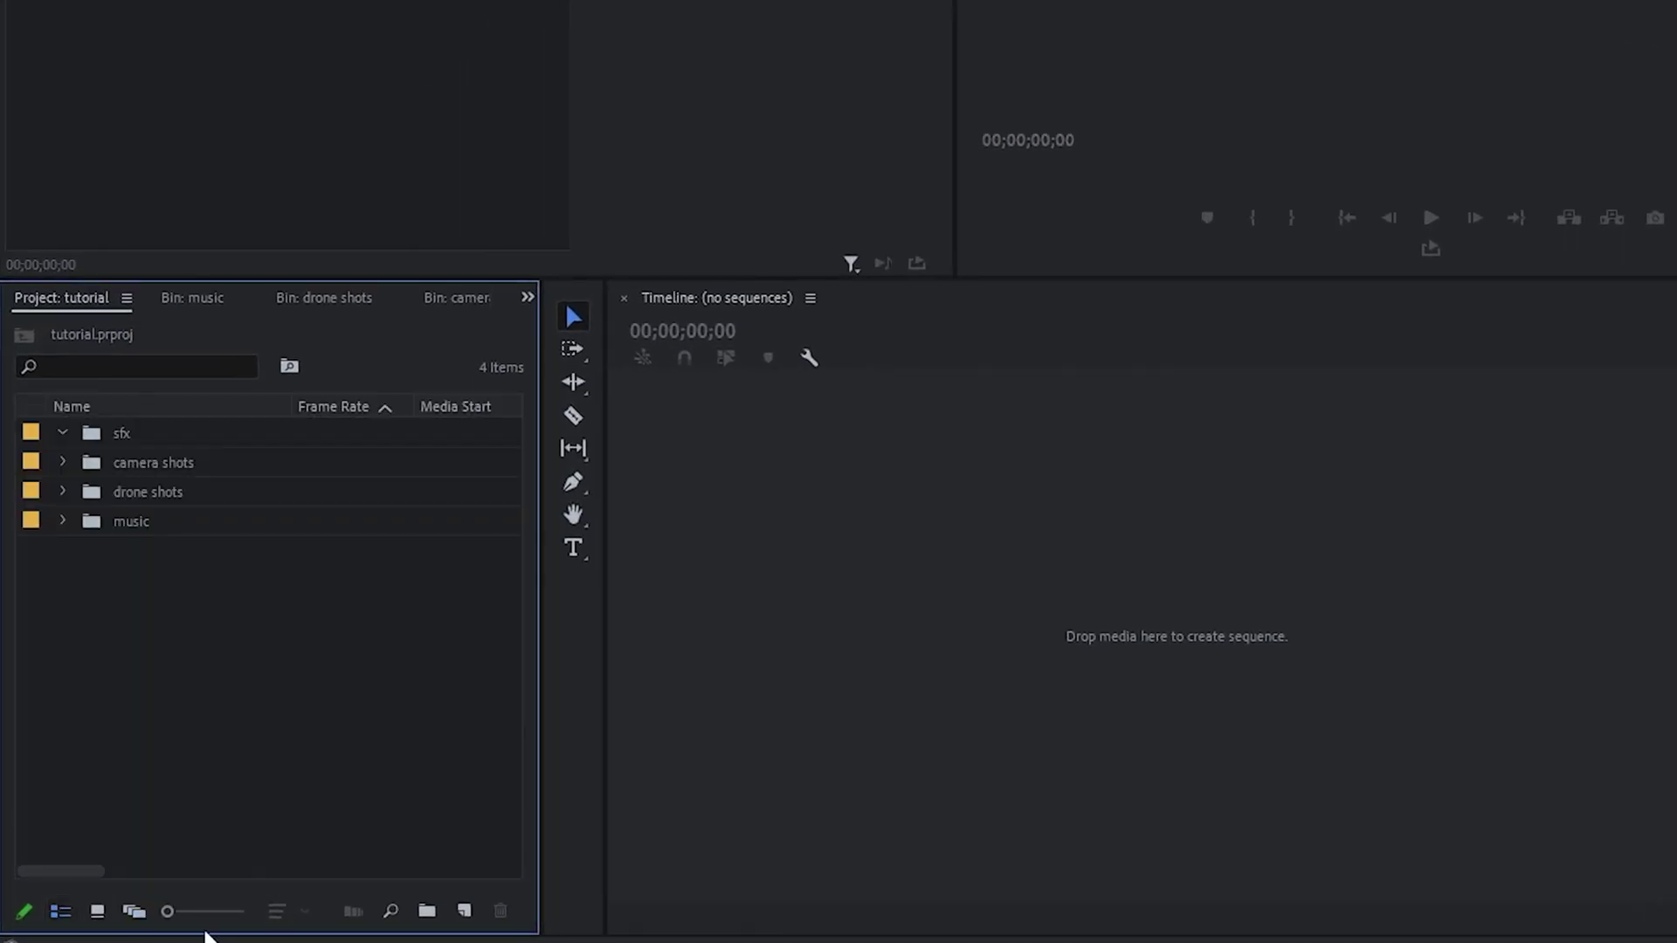
drag(170, 908, 279, 928)
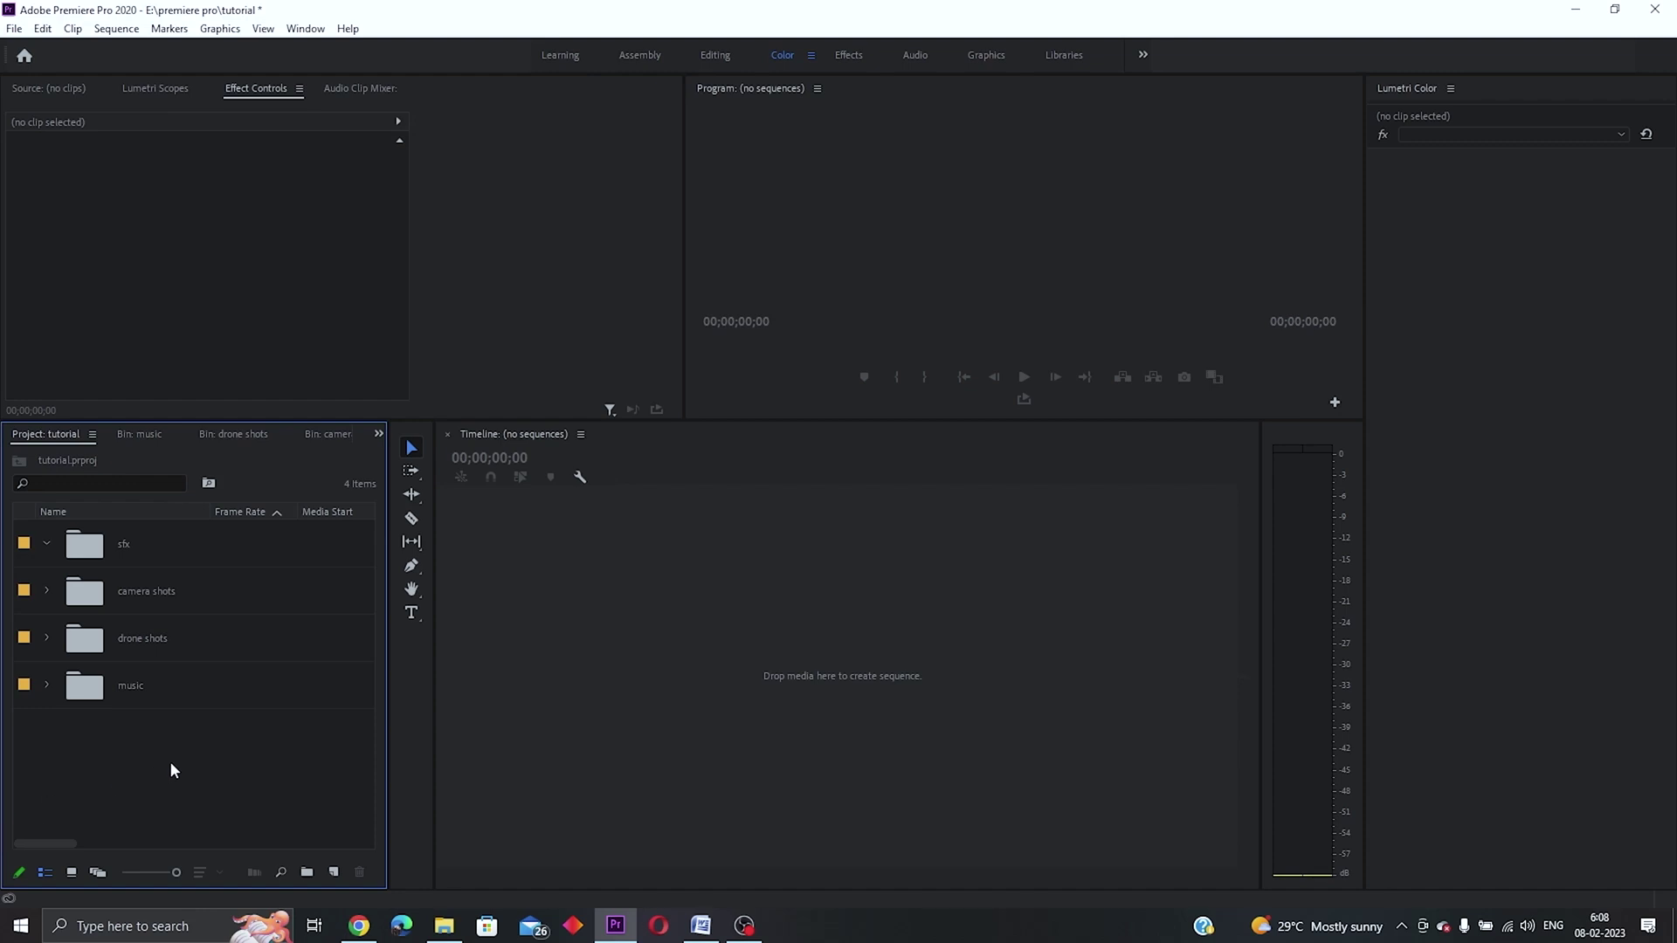
right_click(182, 746)
- Start a new sequence with Custom editing mode, 23.976 fps and 1920 frame width
right_click(204, 812)
mouse_move(315, 569)
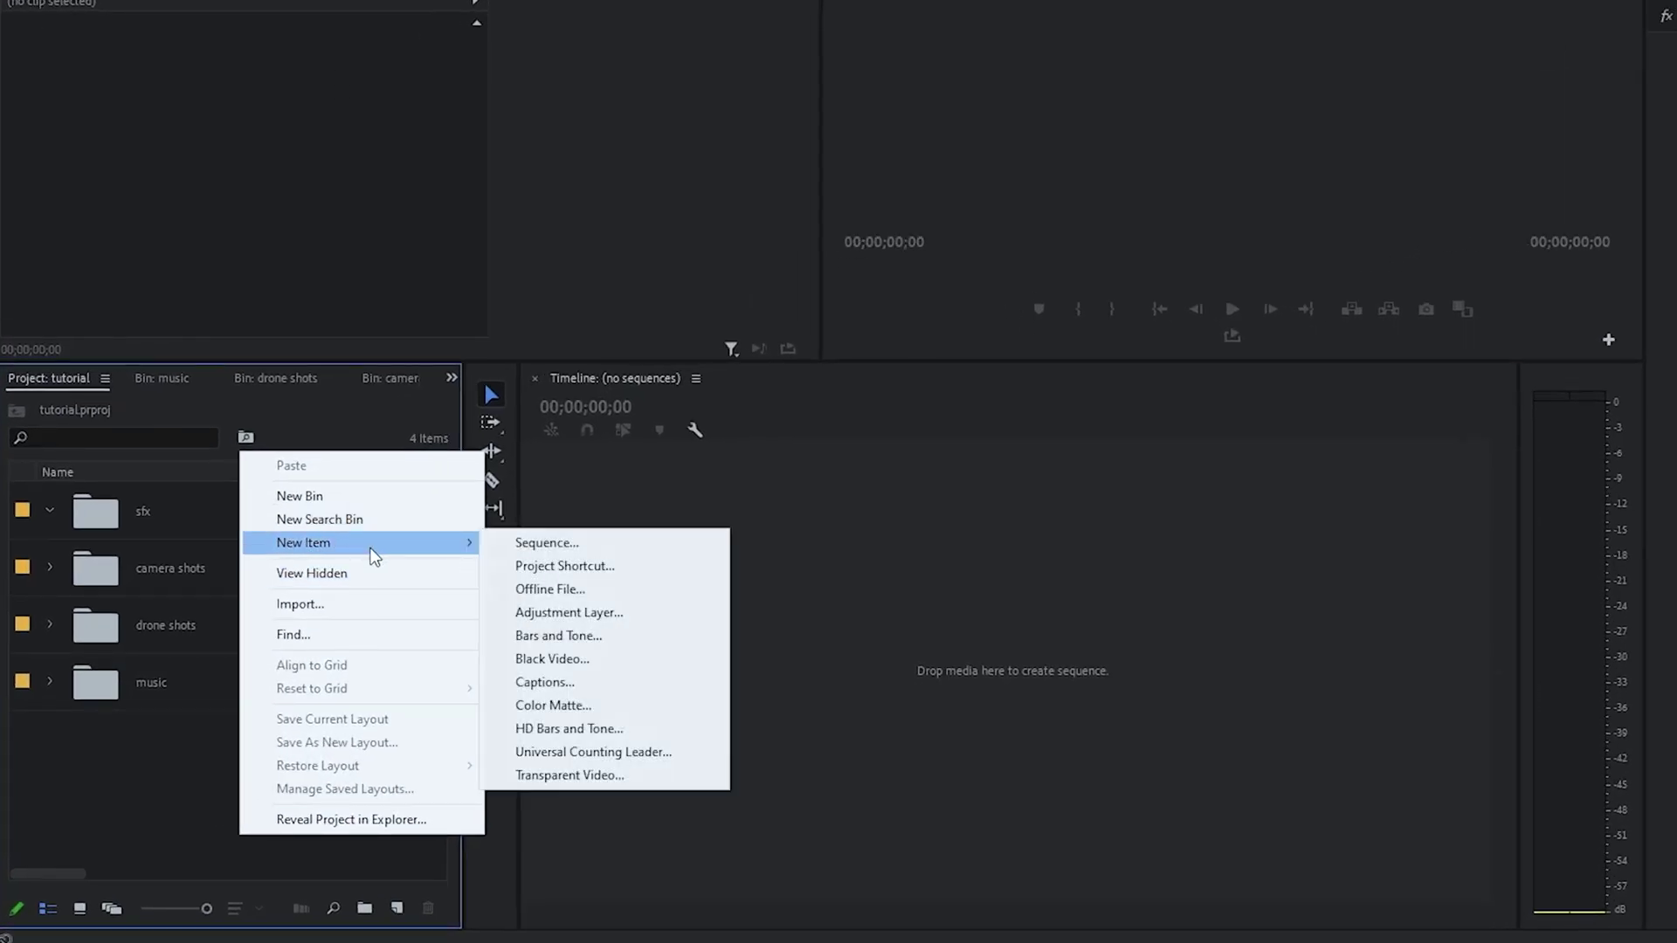
click(574, 553)
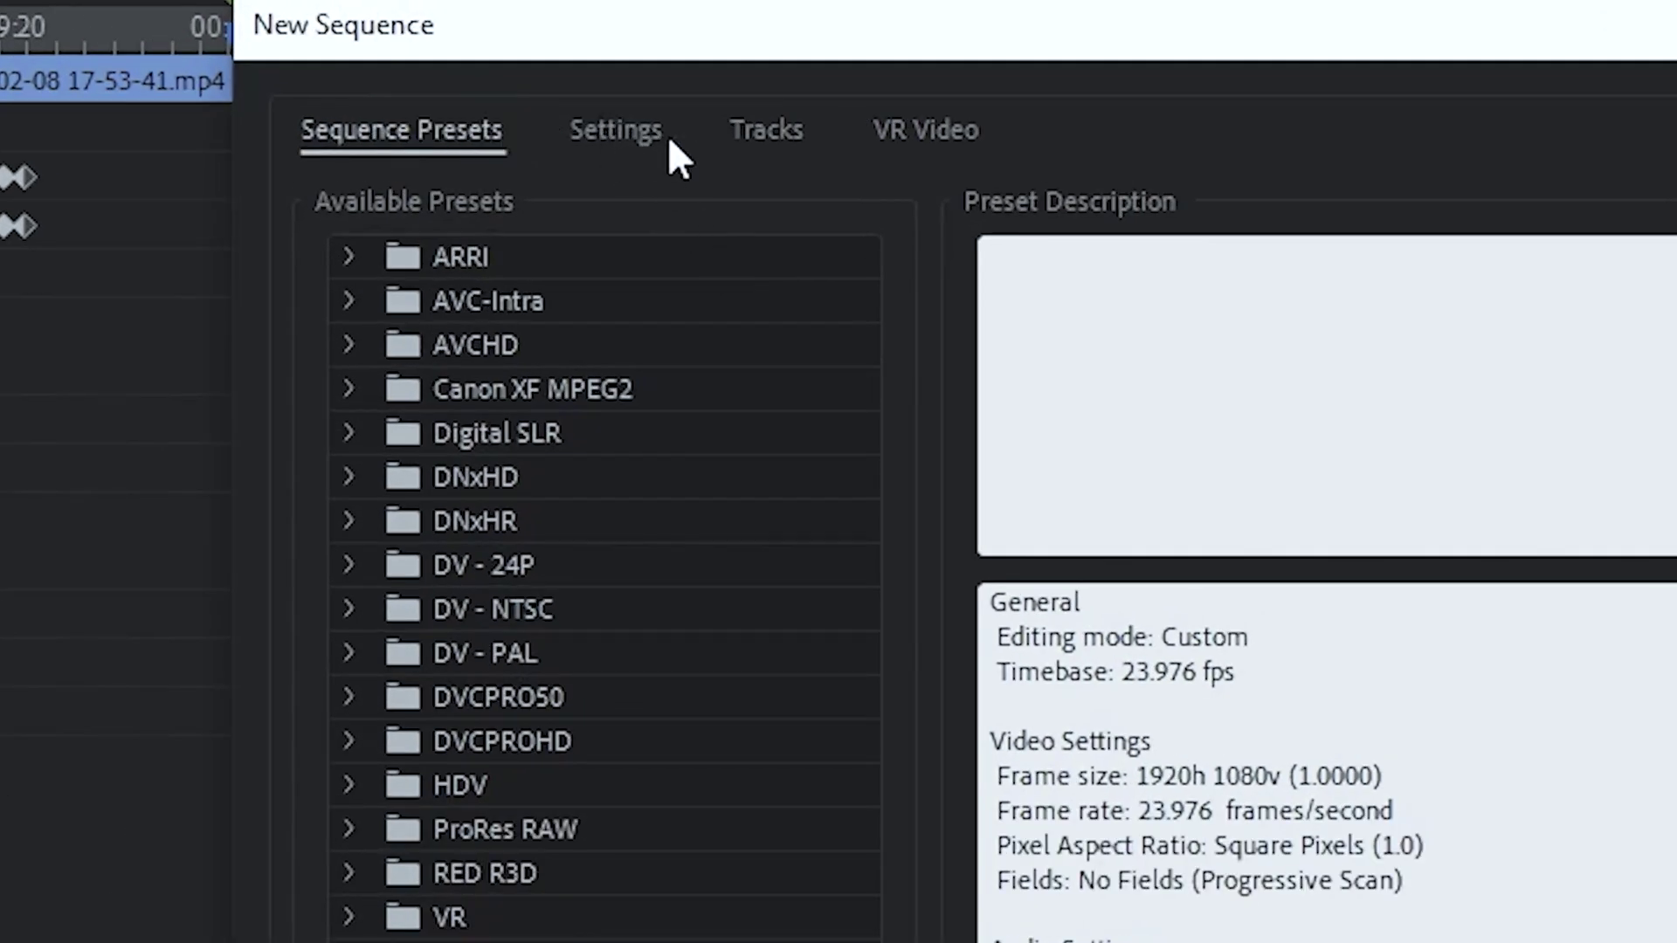
click(611, 140)
click(1162, 203)
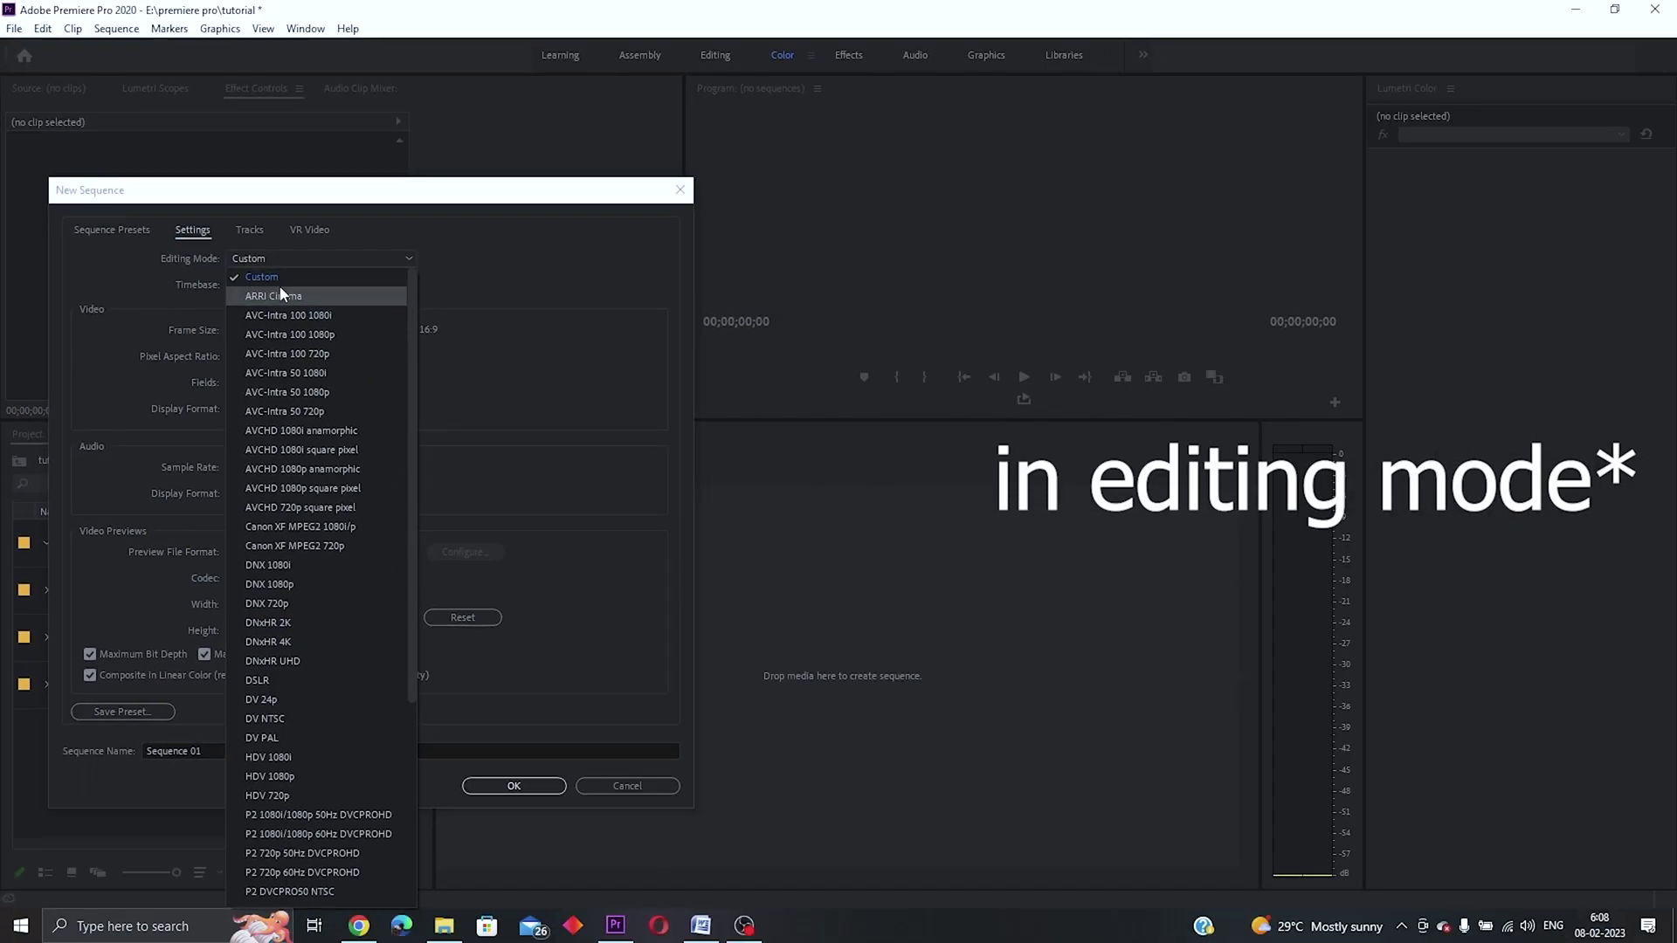
click(269, 271)
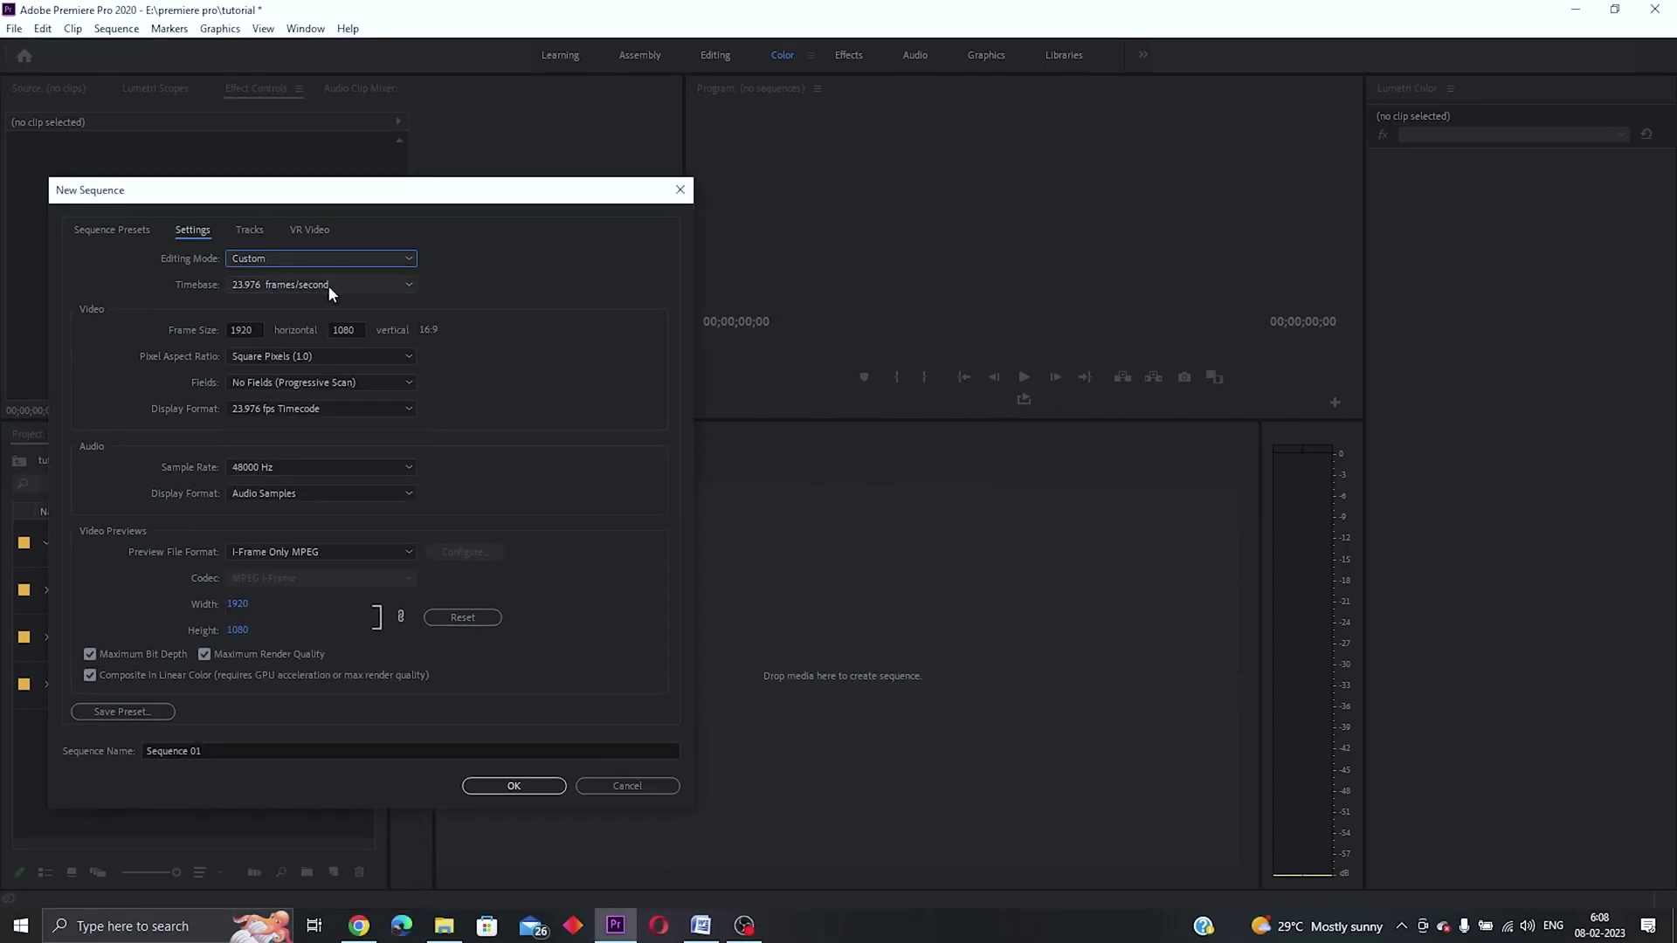
click(302, 285)
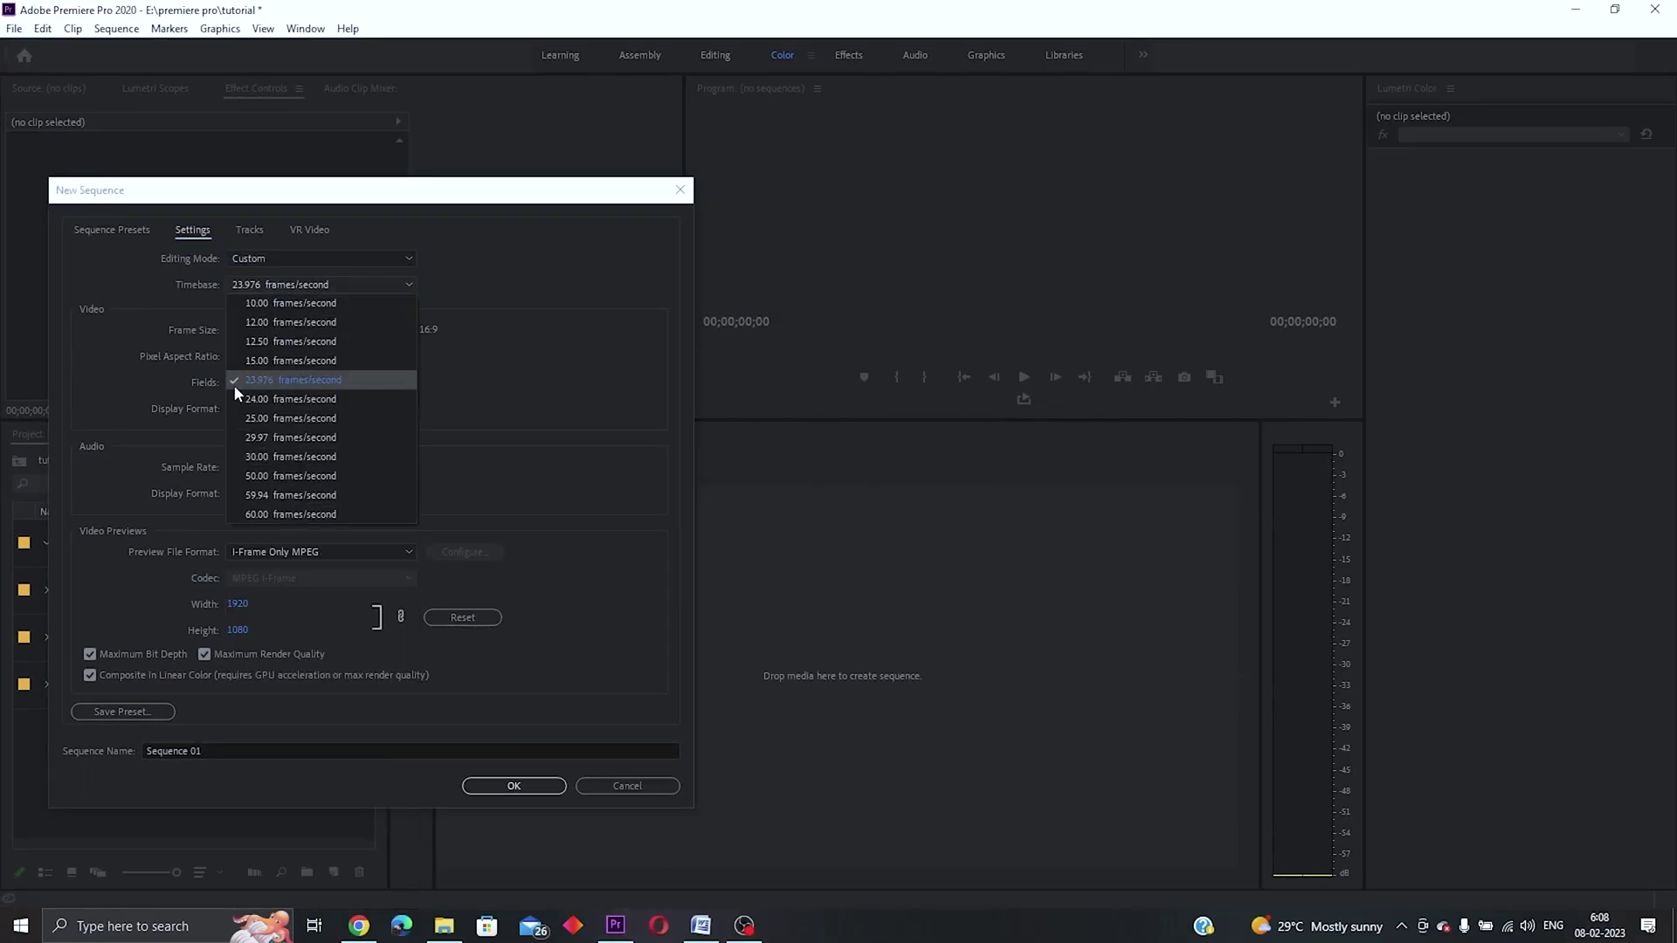
click(311, 380)
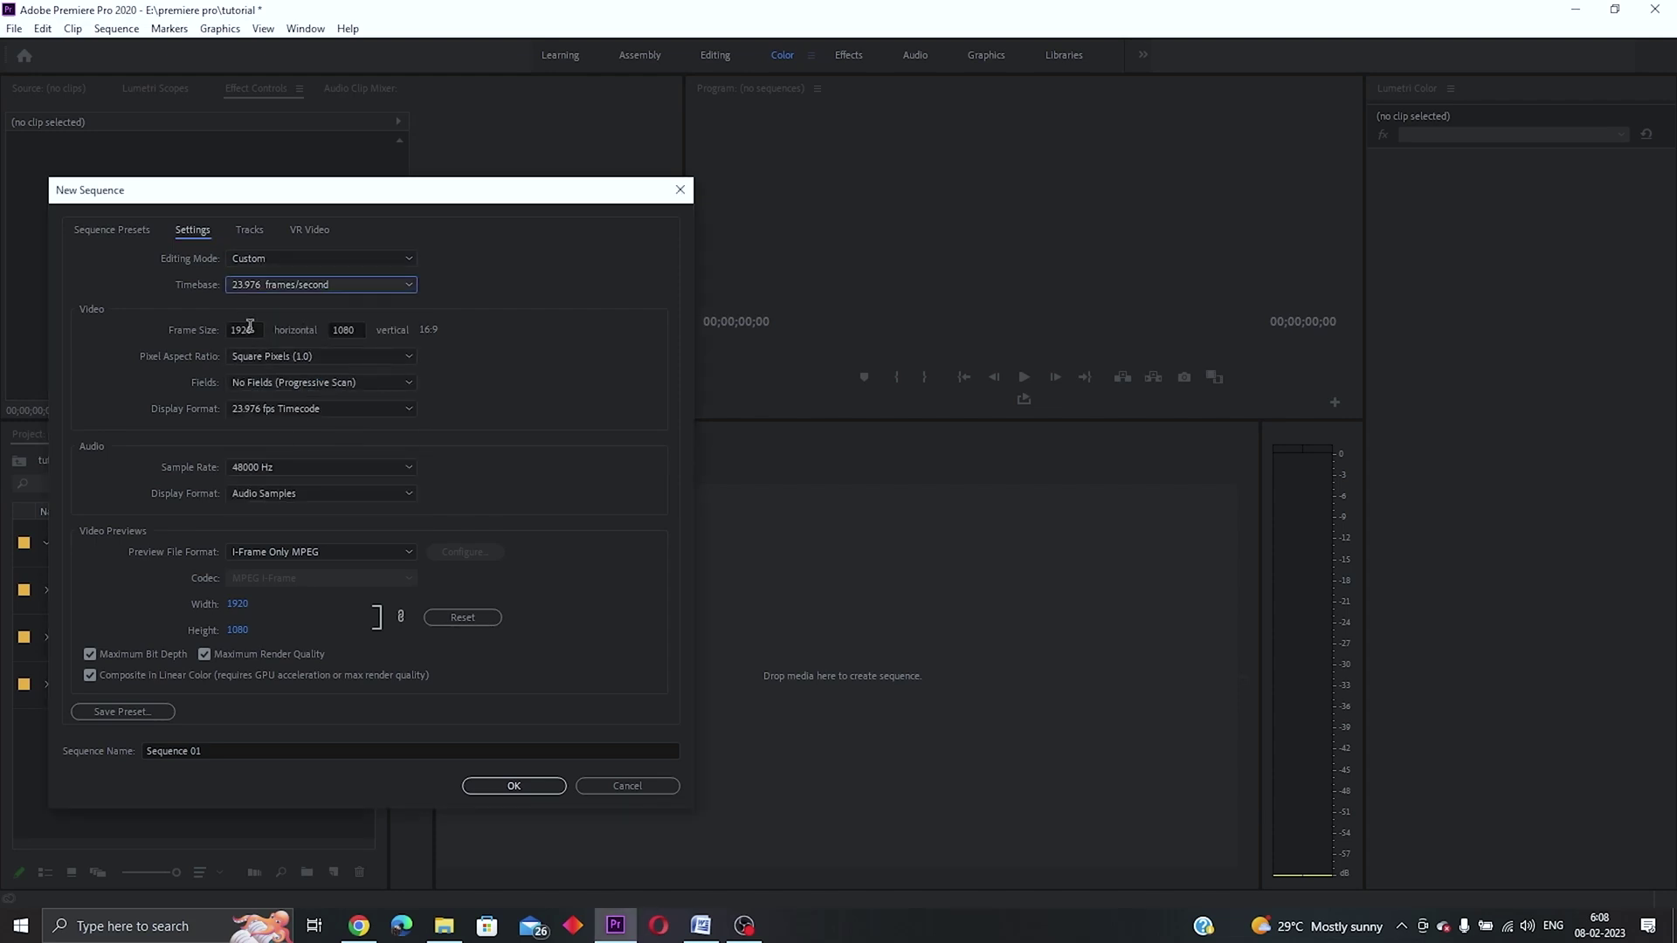
click(249, 331)
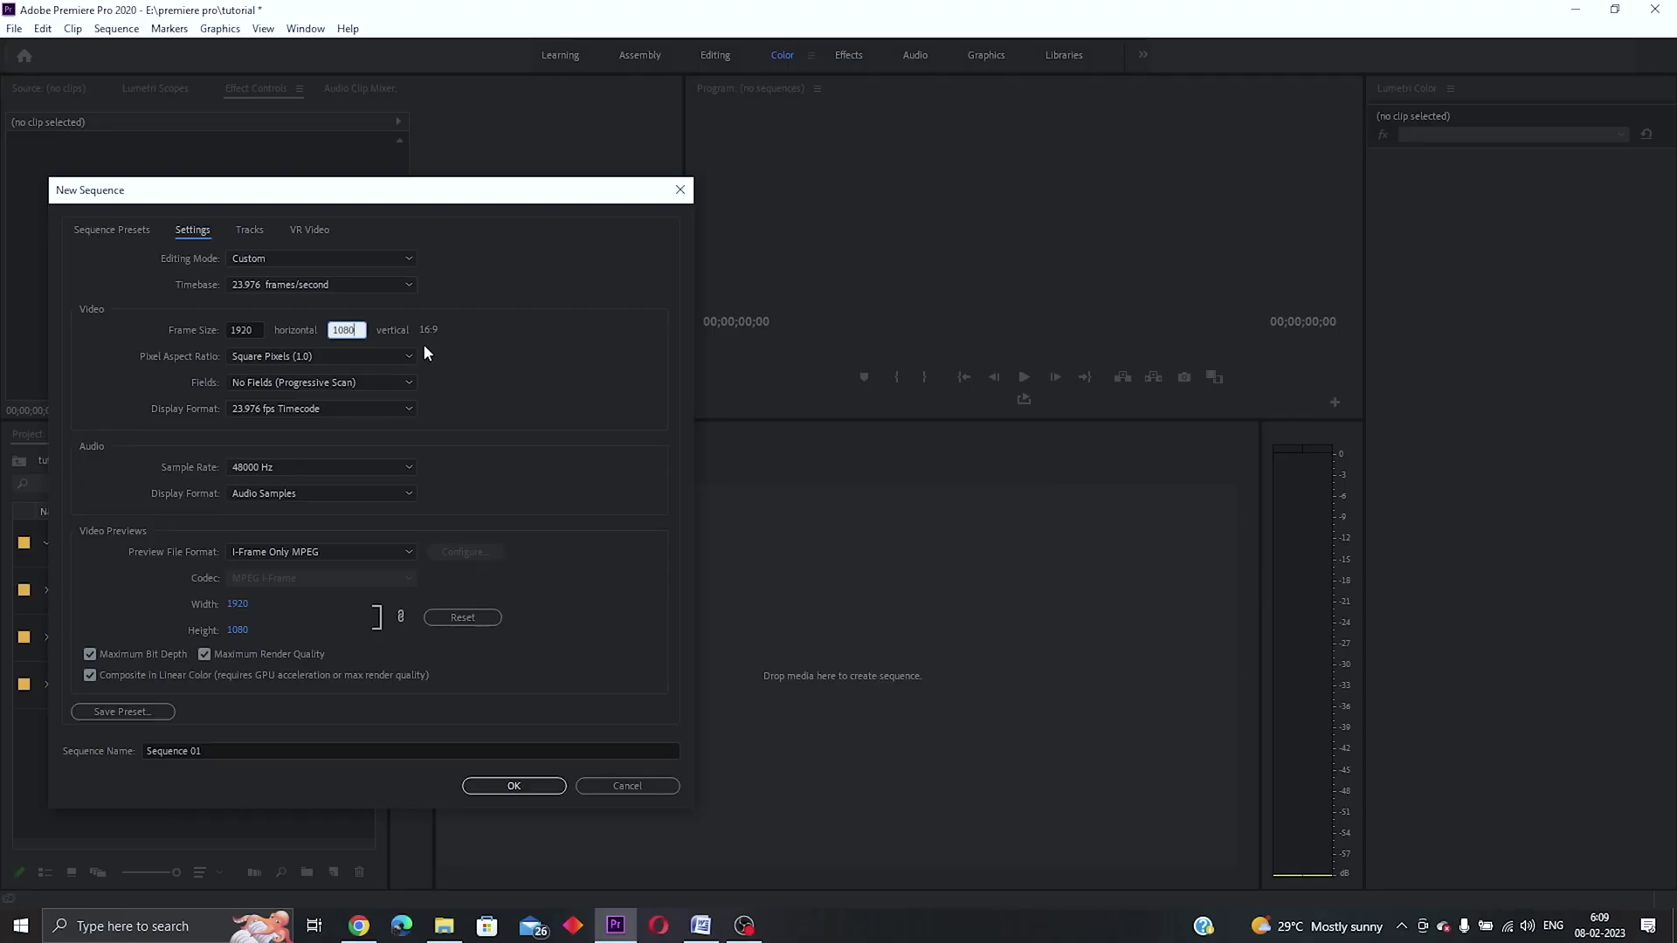
- Keep Square Pixels, enable Maximum Bit Depth and Maximum Render Quality, and create the sequence
click(411, 356)
click(277, 374)
click(90, 654)
key(Return)
click(203, 654)
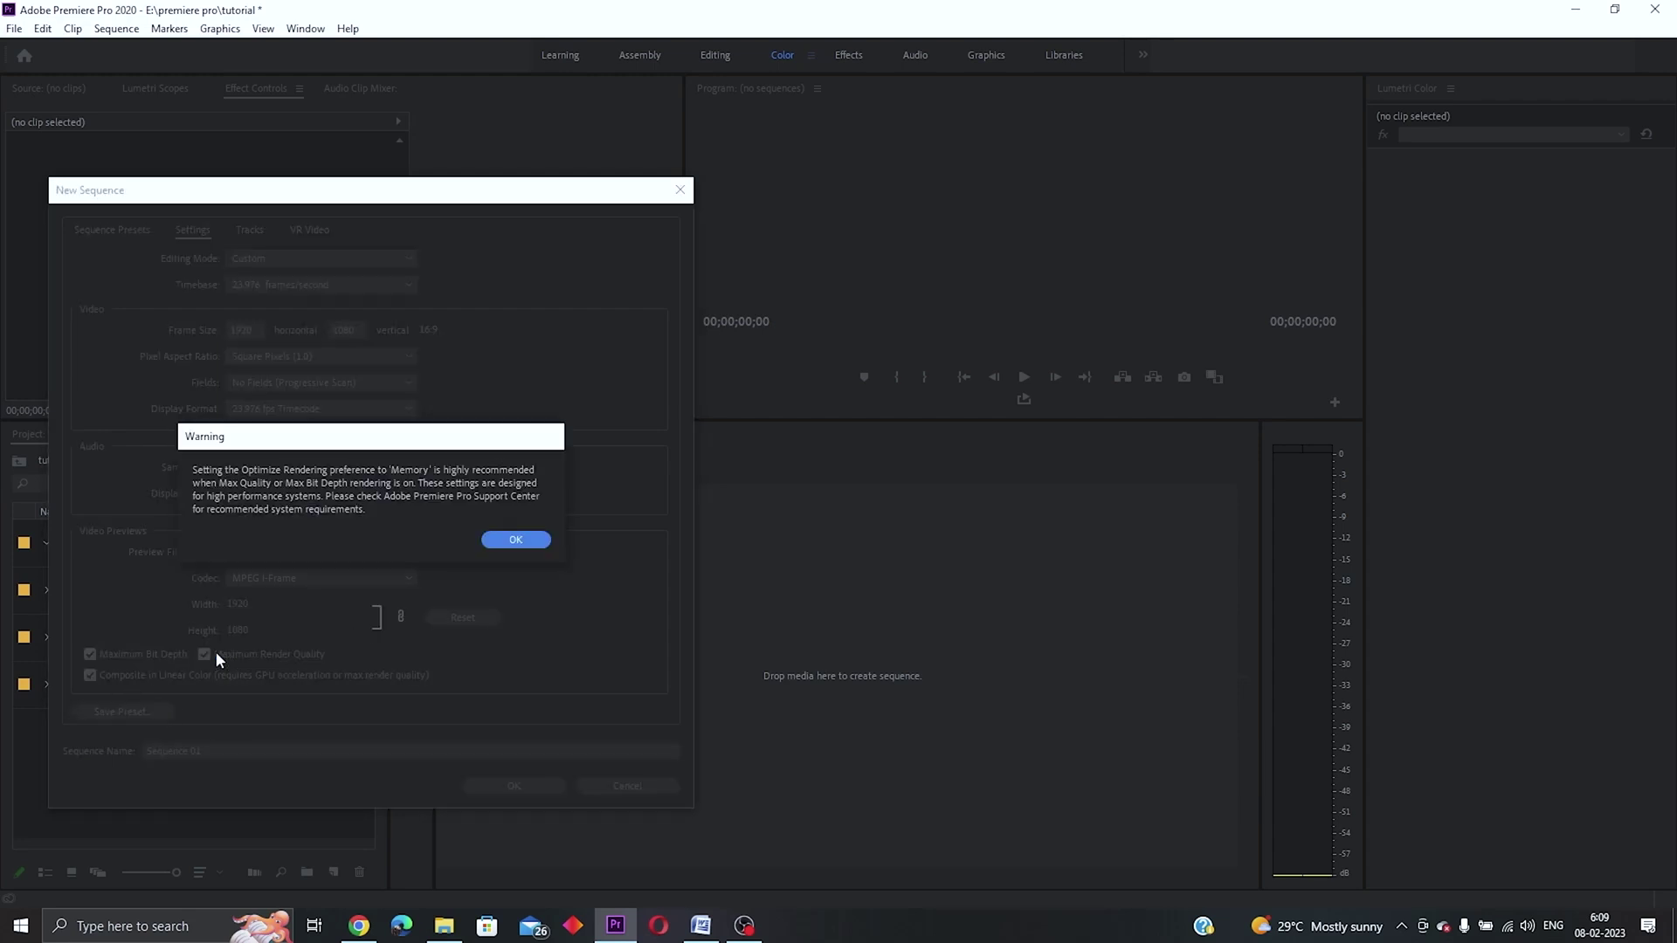
key(Return)
click(513, 786)
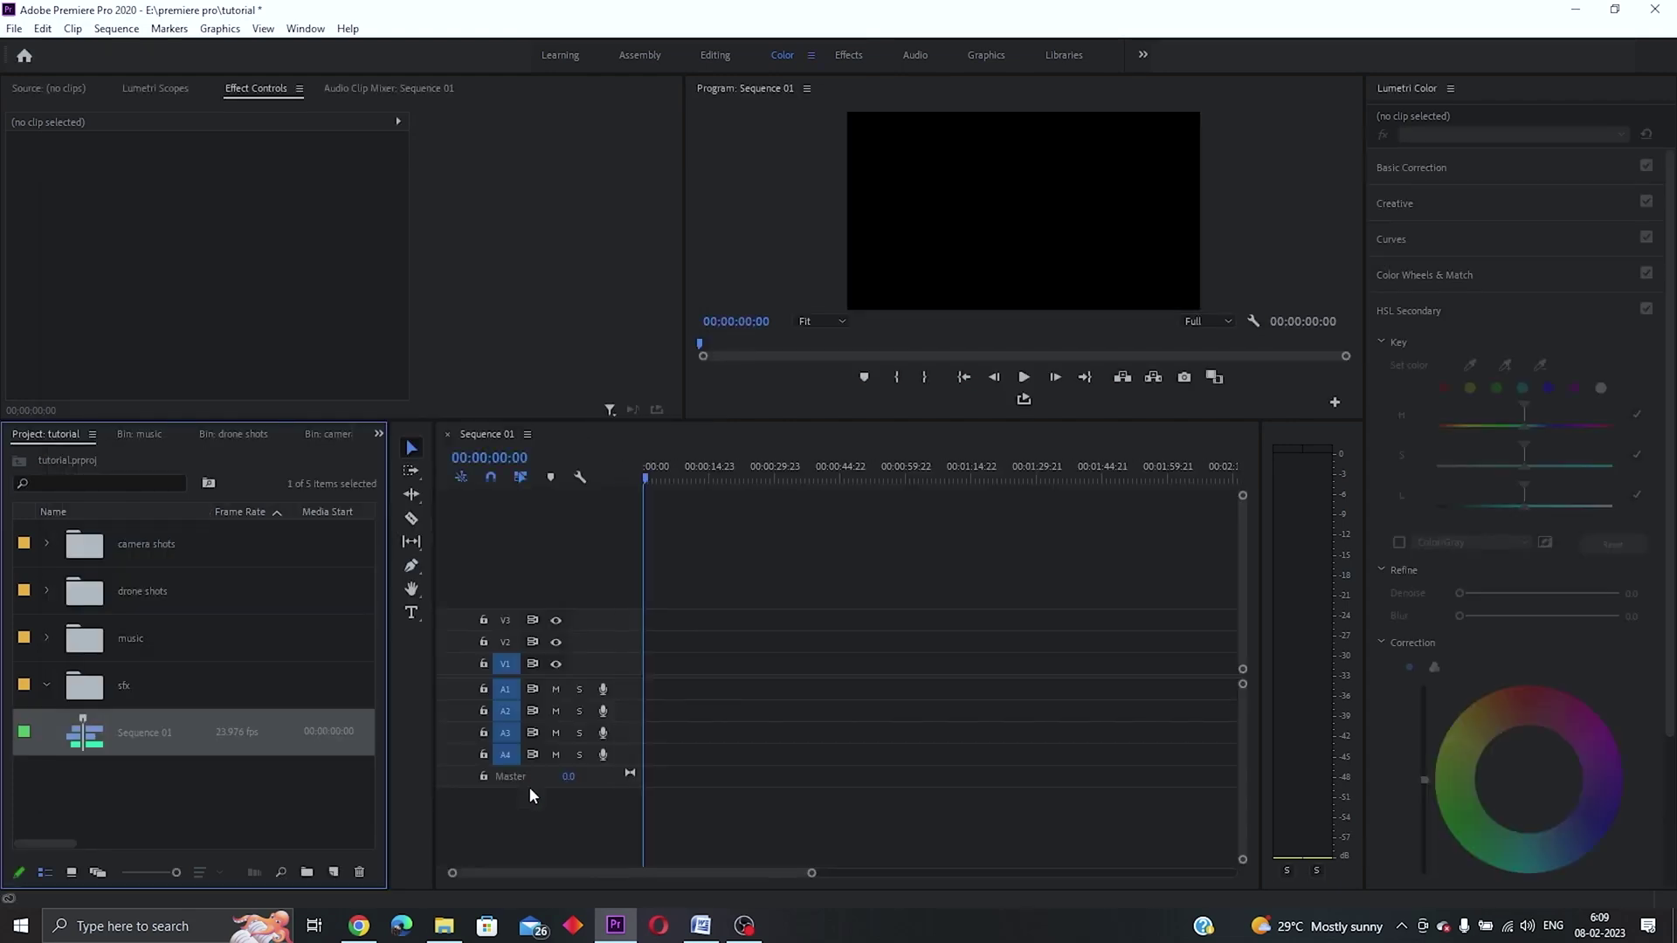
- Load C0017.MP4 from camera shots and mark In and Out points around a 00:00:04:23 section
double_click(192, 543)
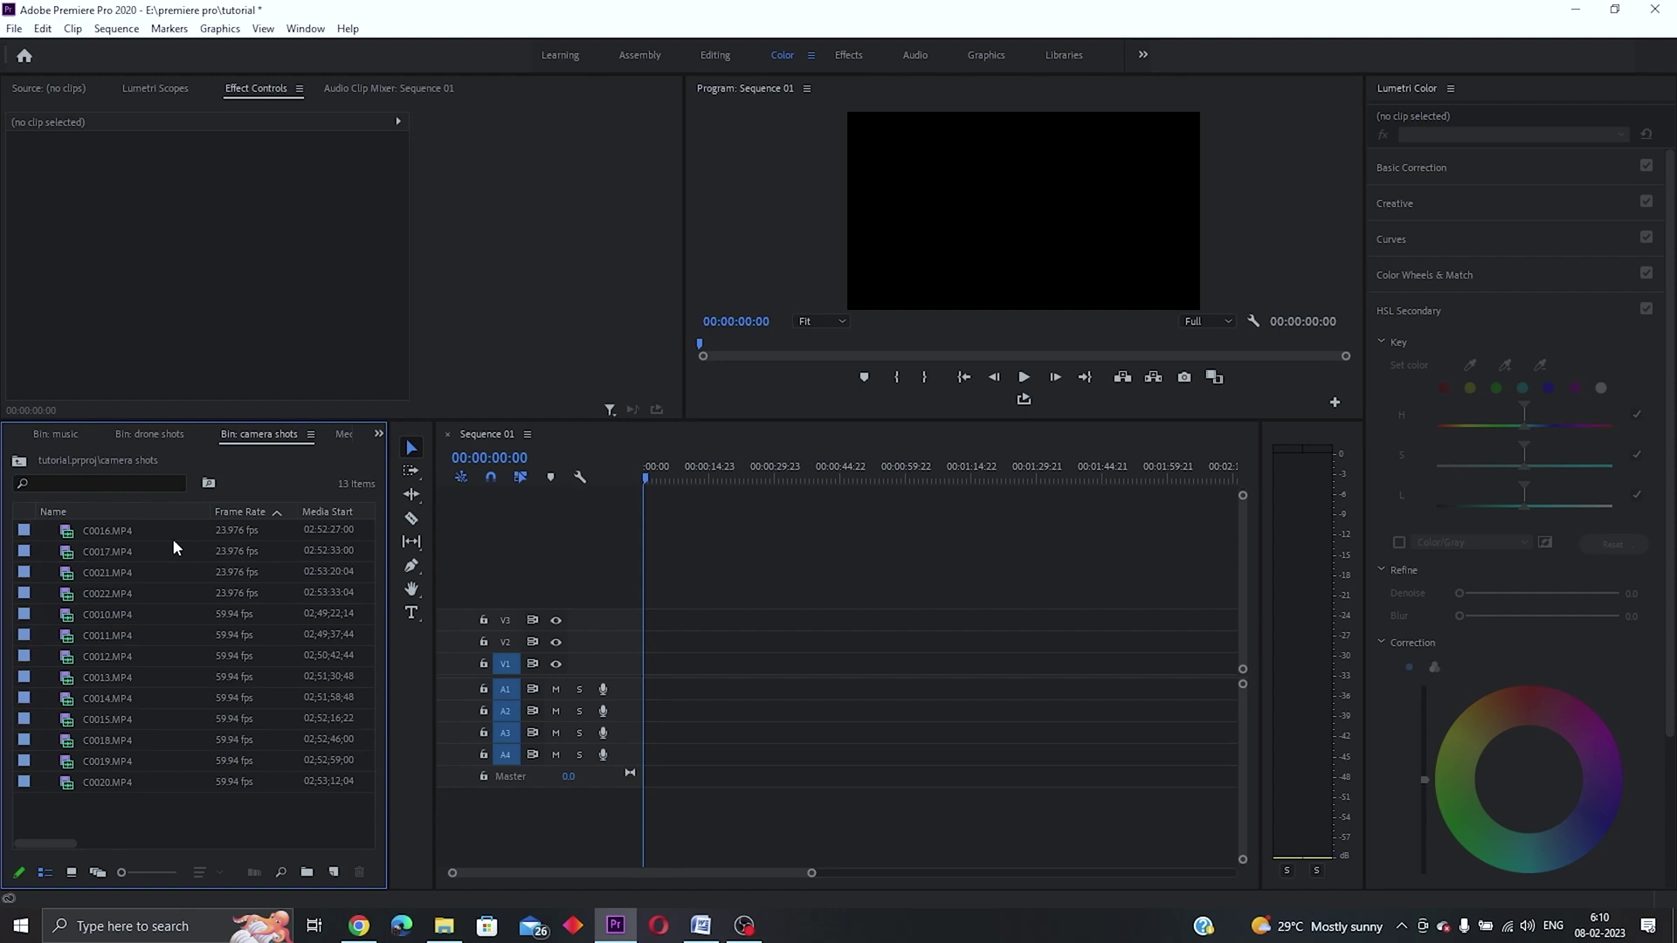
double_click(133, 551)
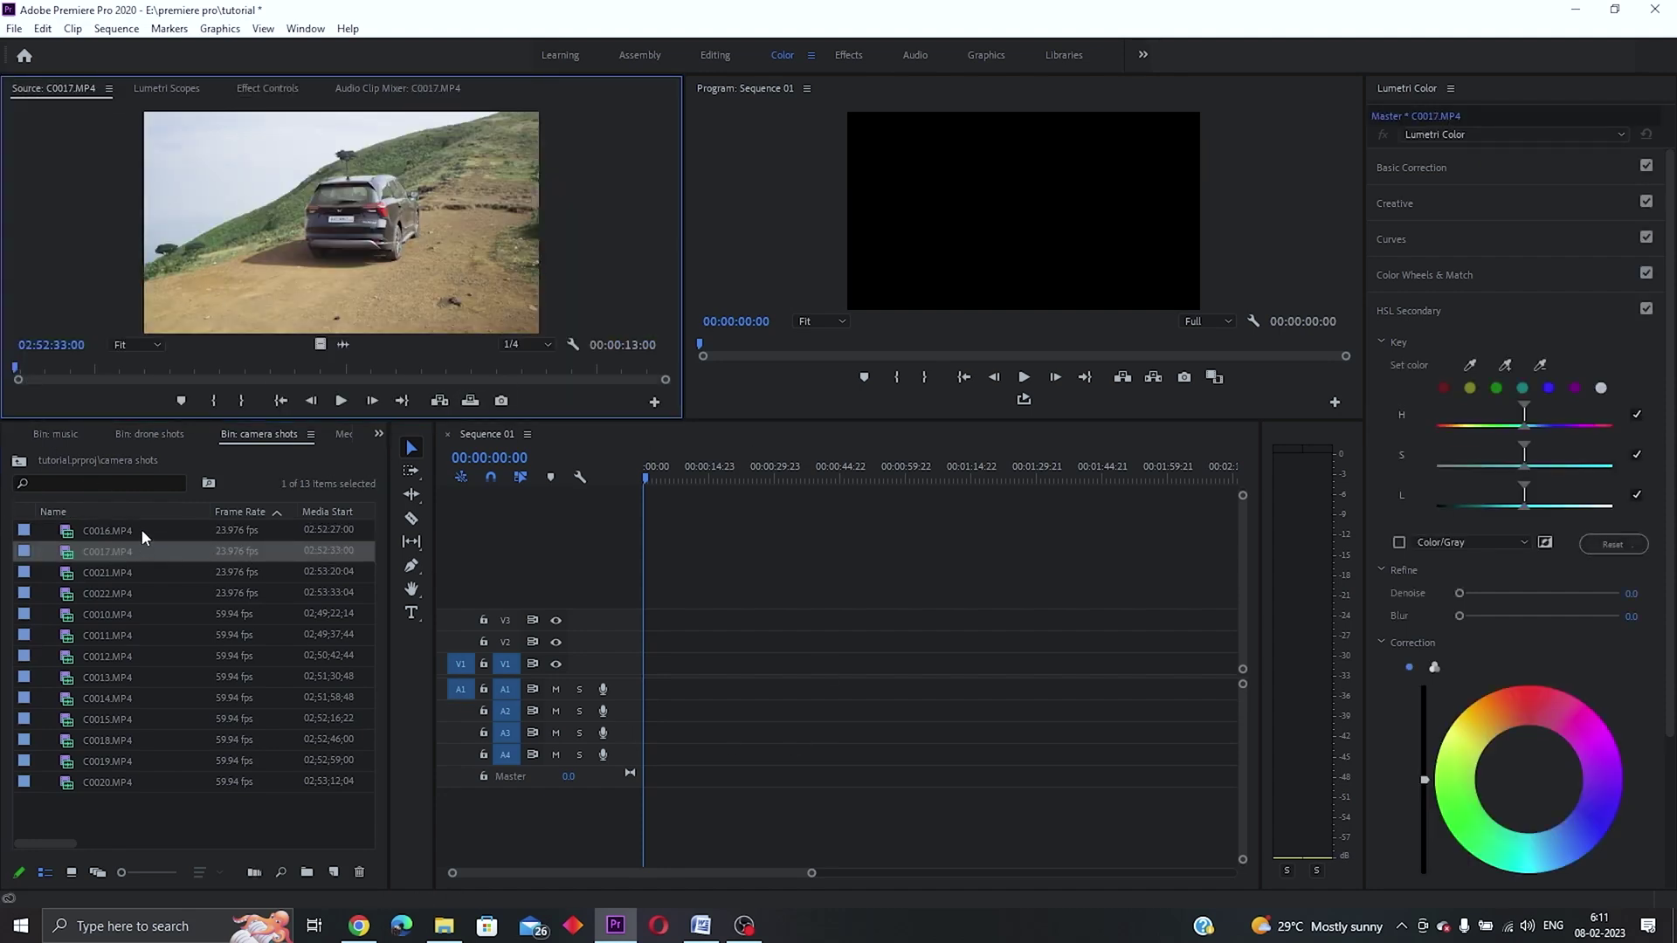
click(234, 547)
drag(16, 374, 243, 381)
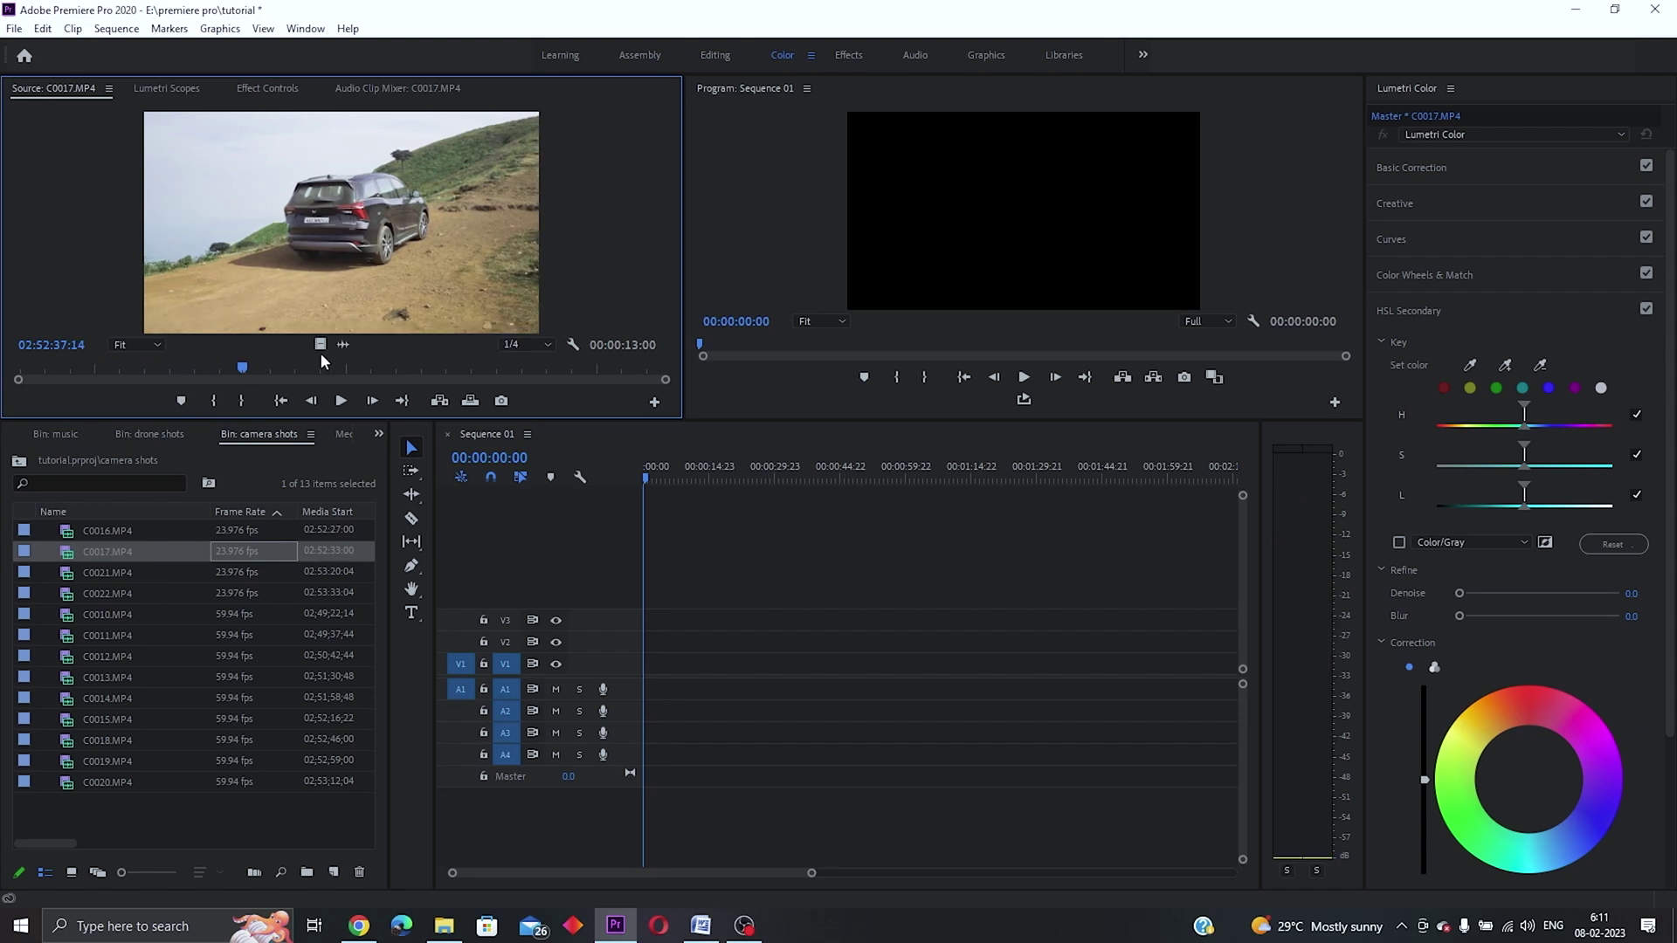
click(214, 399)
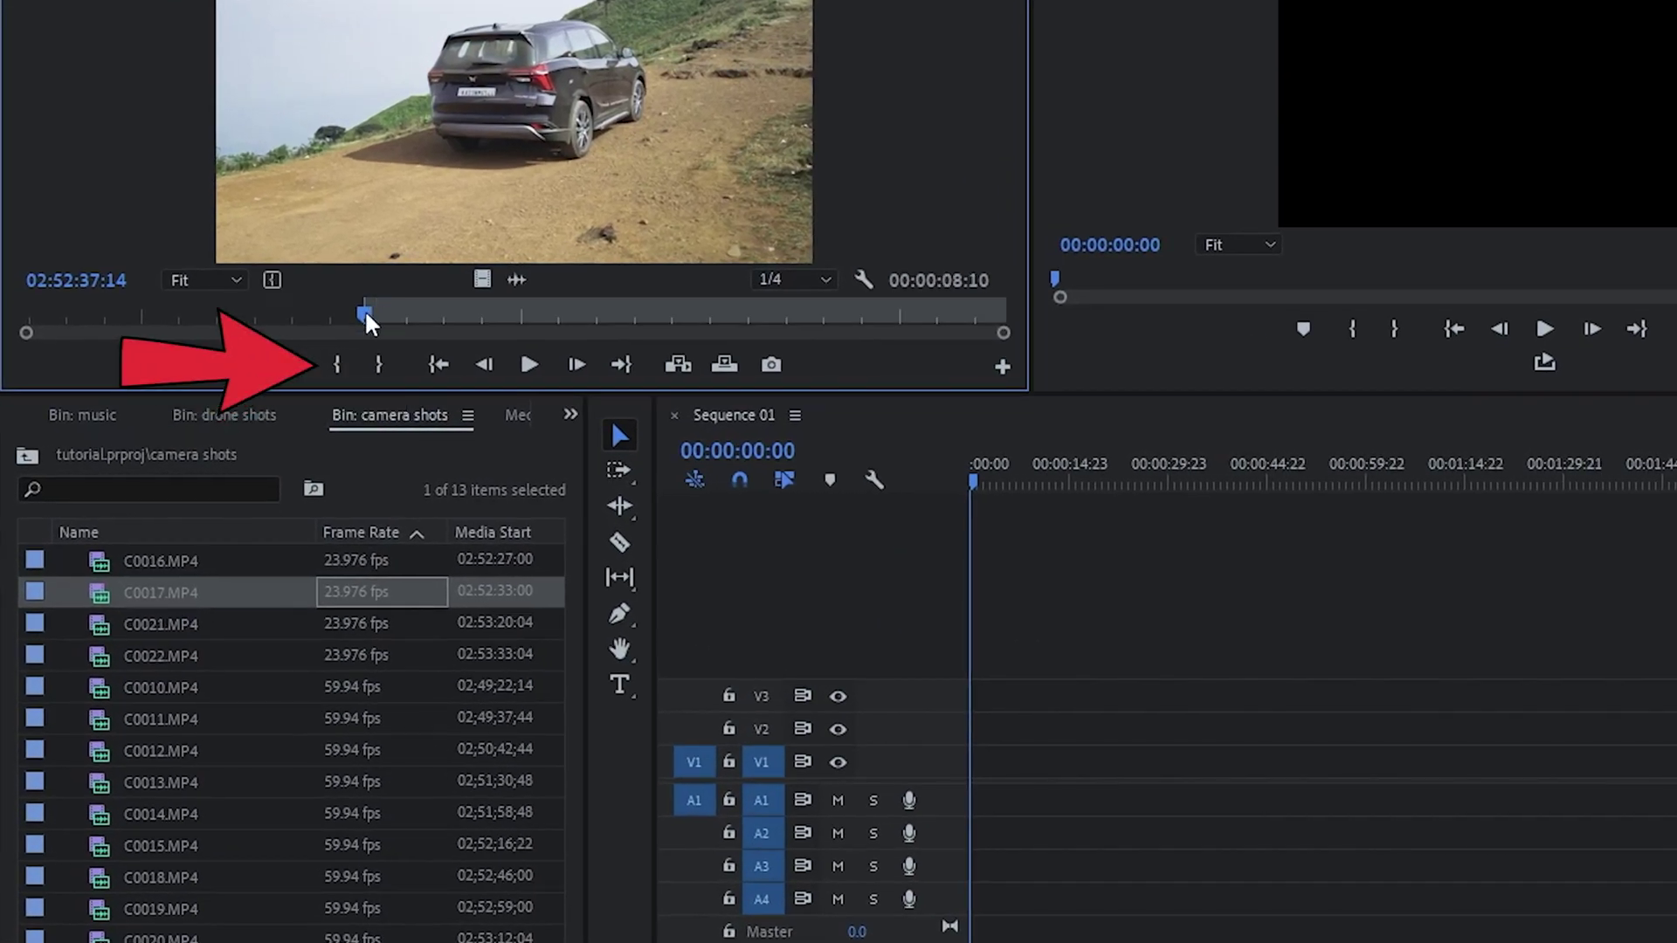
drag(365, 312, 590, 314)
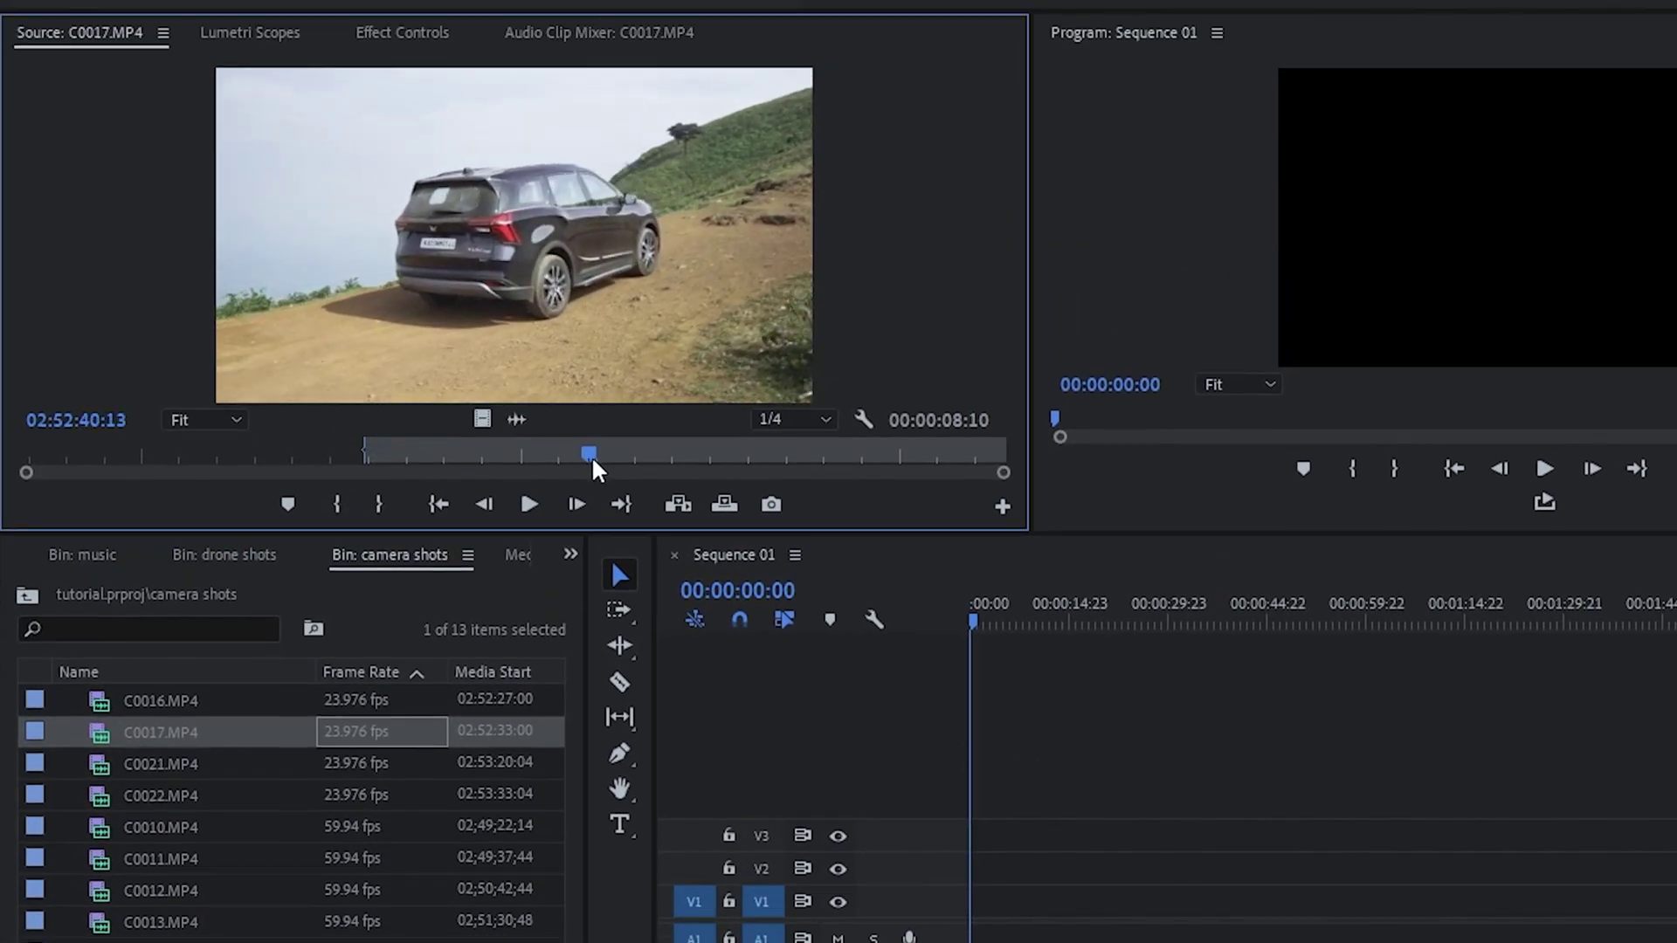
drag(591, 454, 736, 459)
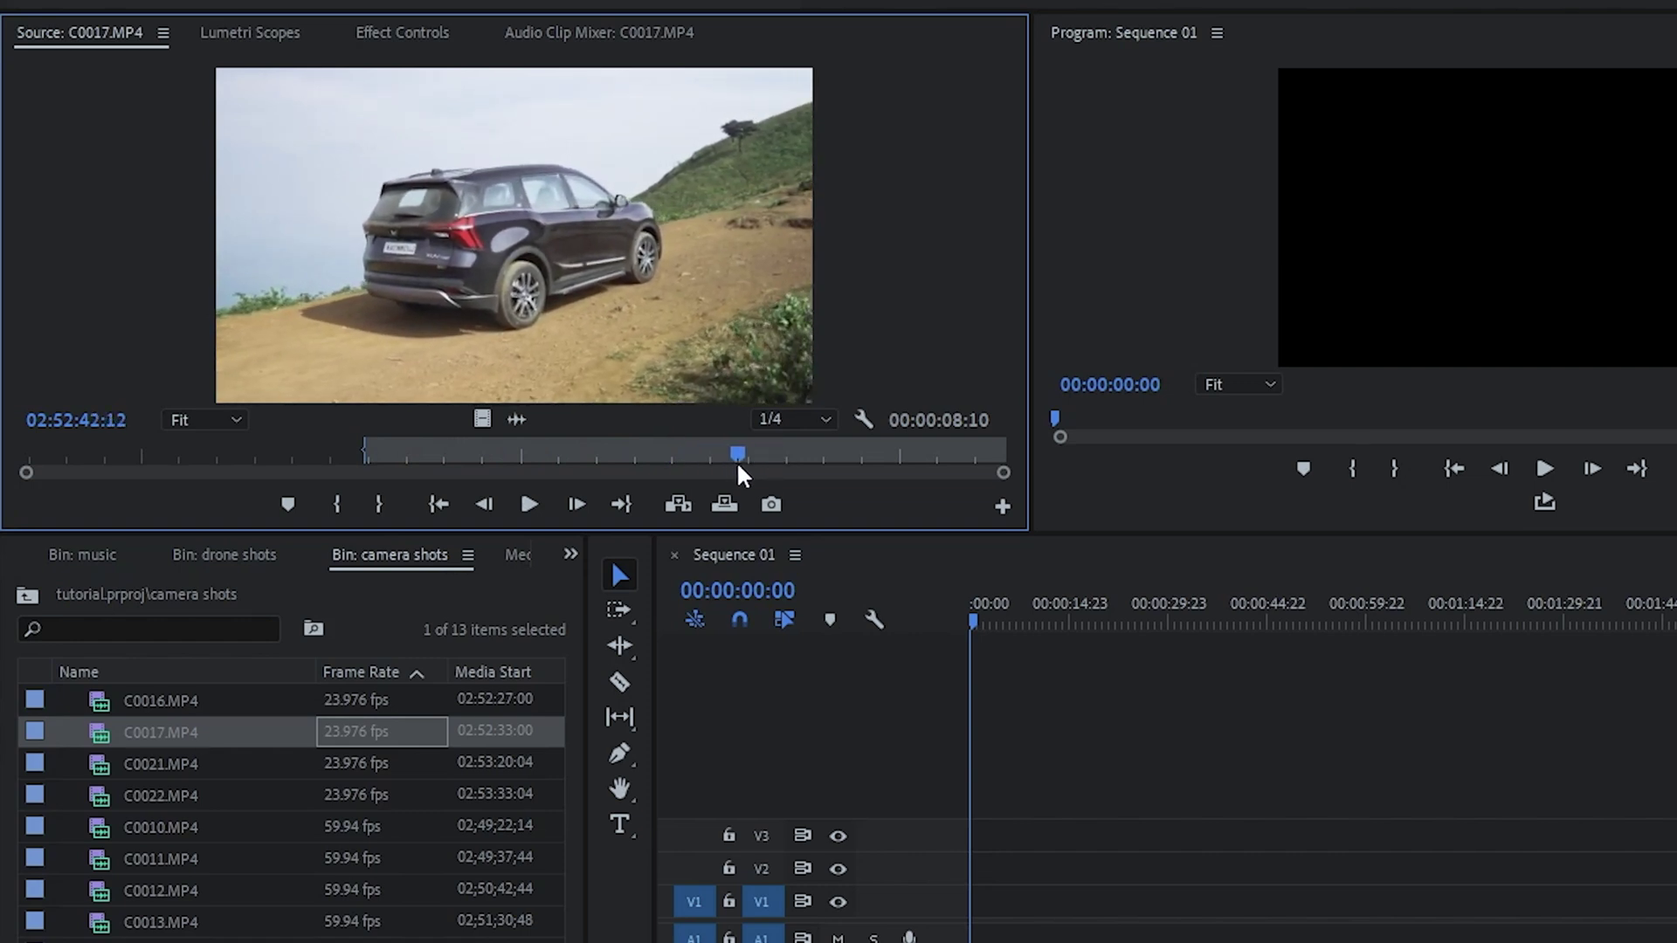
click(366, 507)
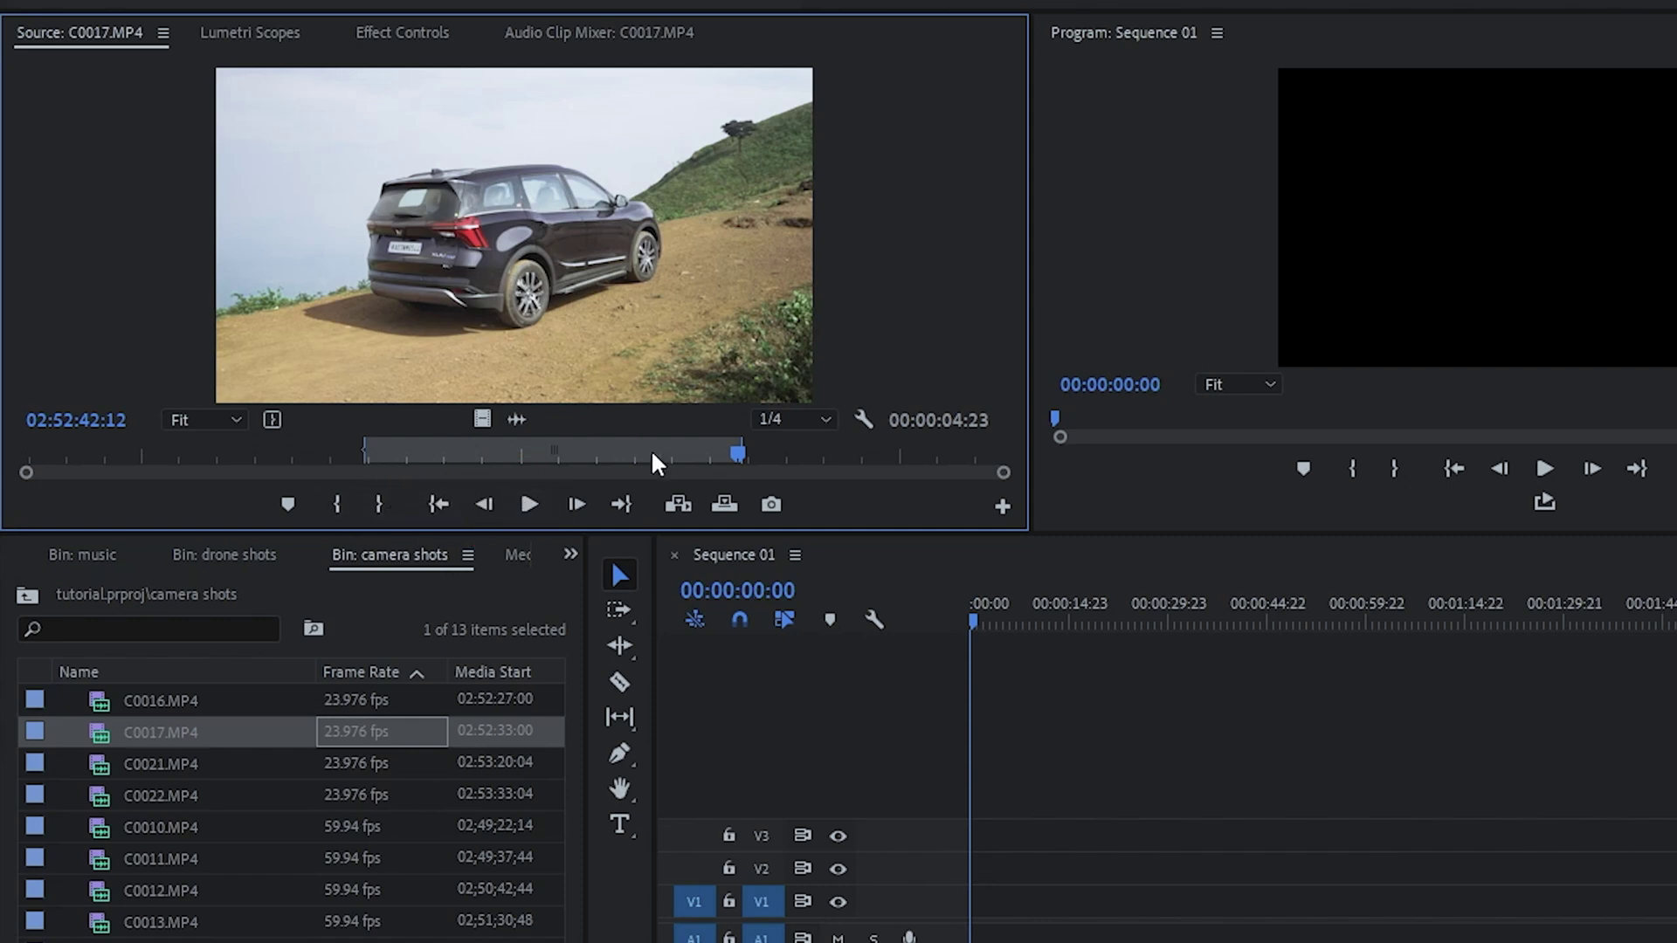
- Place the video only of trimmed C0017 at the start of V1 and preview it
drag(482, 418, 929, 910)
drag(293, 685, 293, 685)
click(818, 202)
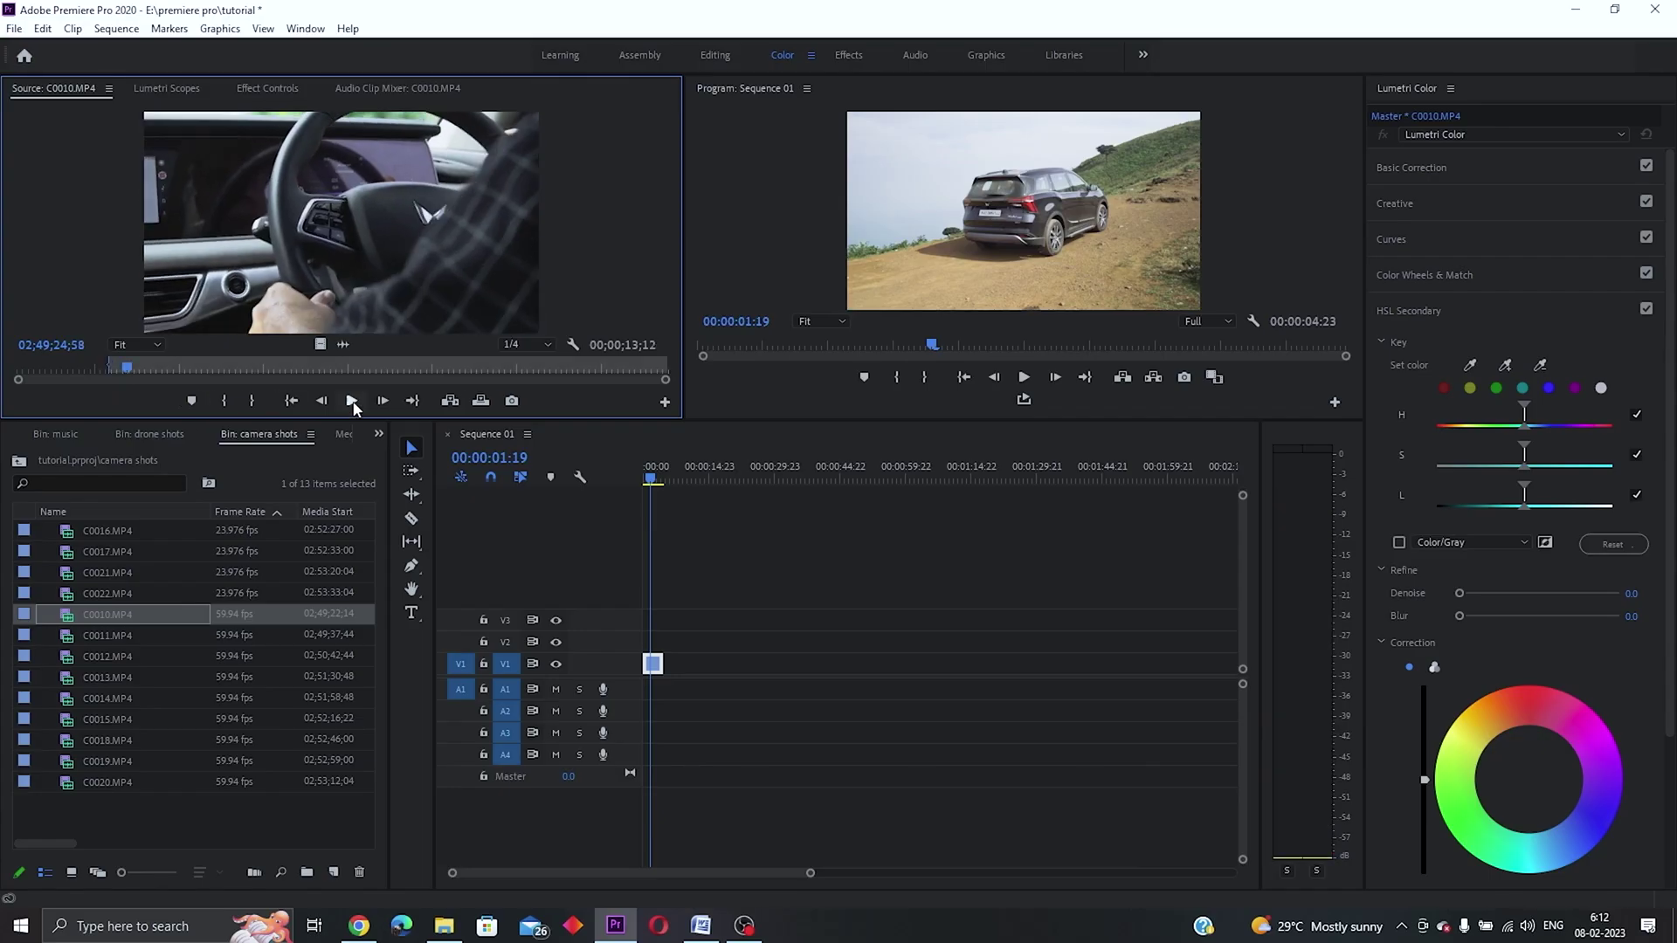
click(352, 401)
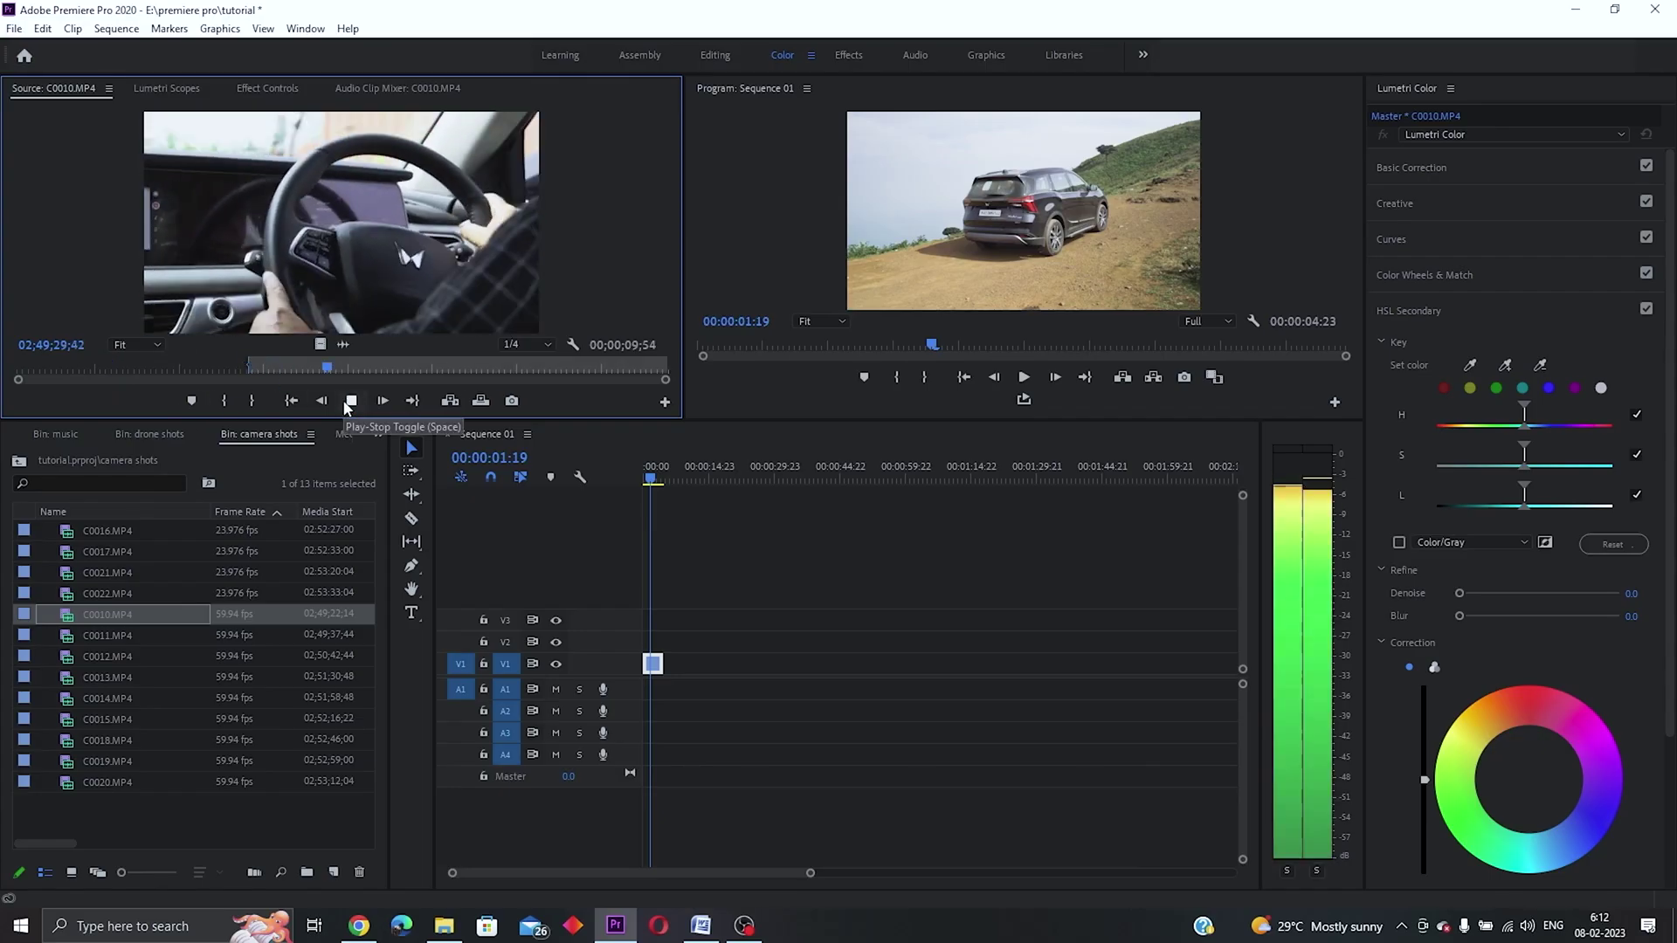
- Review more camera clips and add C0021 to the sequence near 30 seconds
double_click(234, 698)
drag(187, 368, 399, 367)
key(Down)
key(Down)
key(Down)
key(Down)
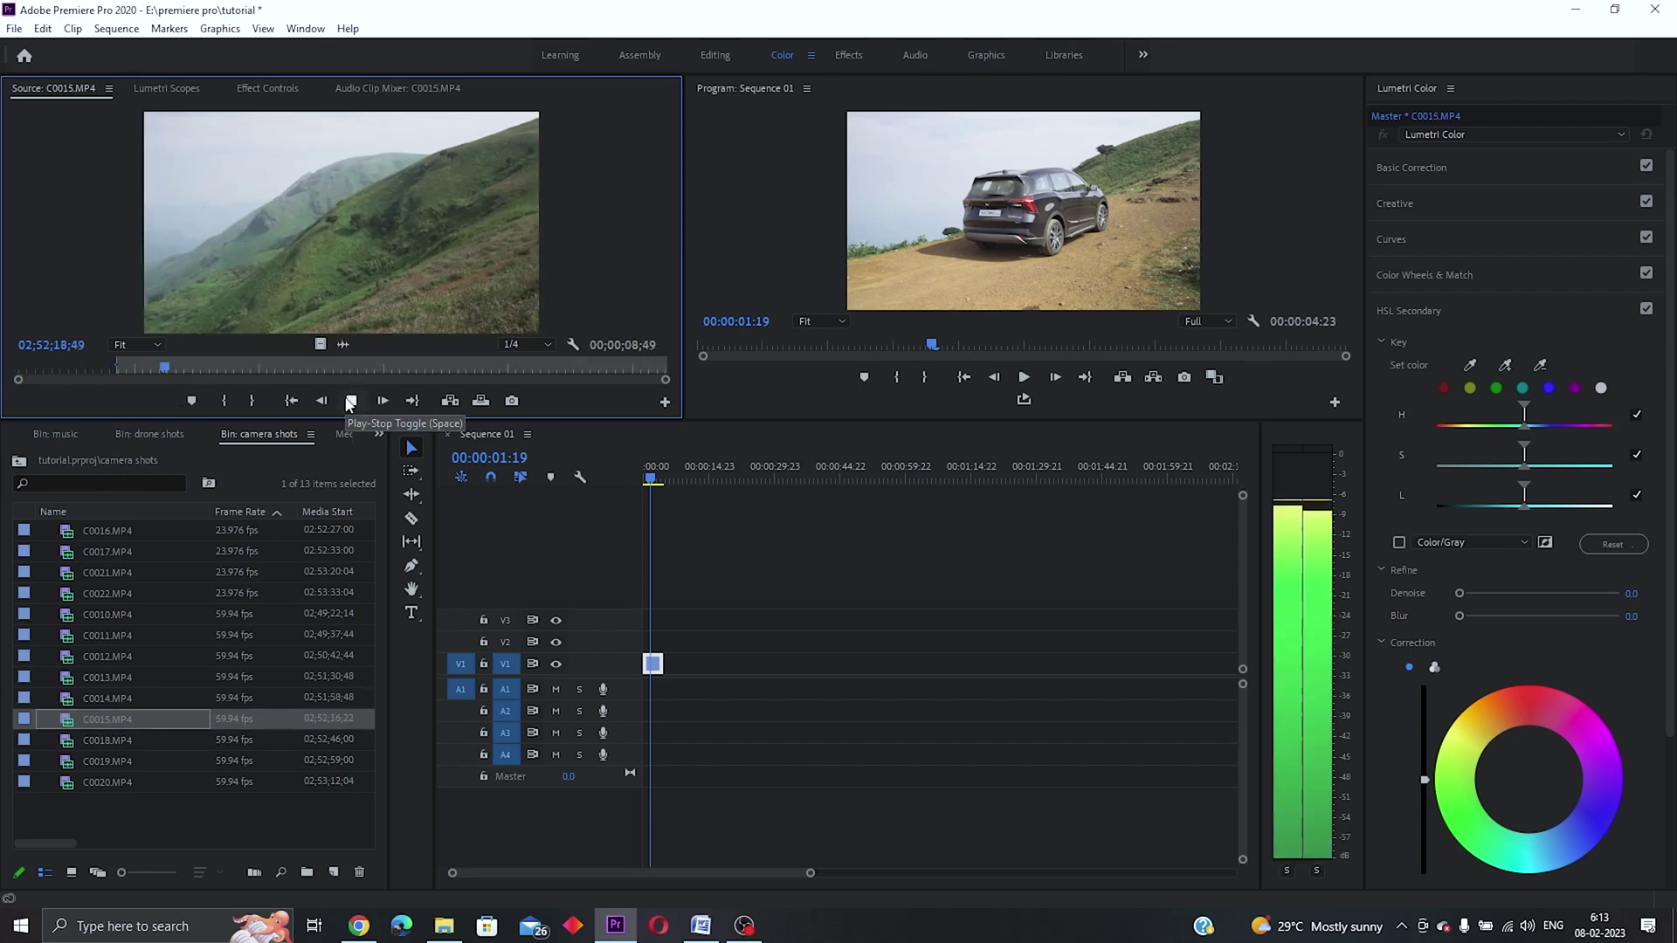
drag(106, 572, 841, 671)
key(Down)
key(Down)
key(Down)
key(Down)
key(Down)
key(Down)
key(Down)
key(Down)
key(Down)
key(Down)
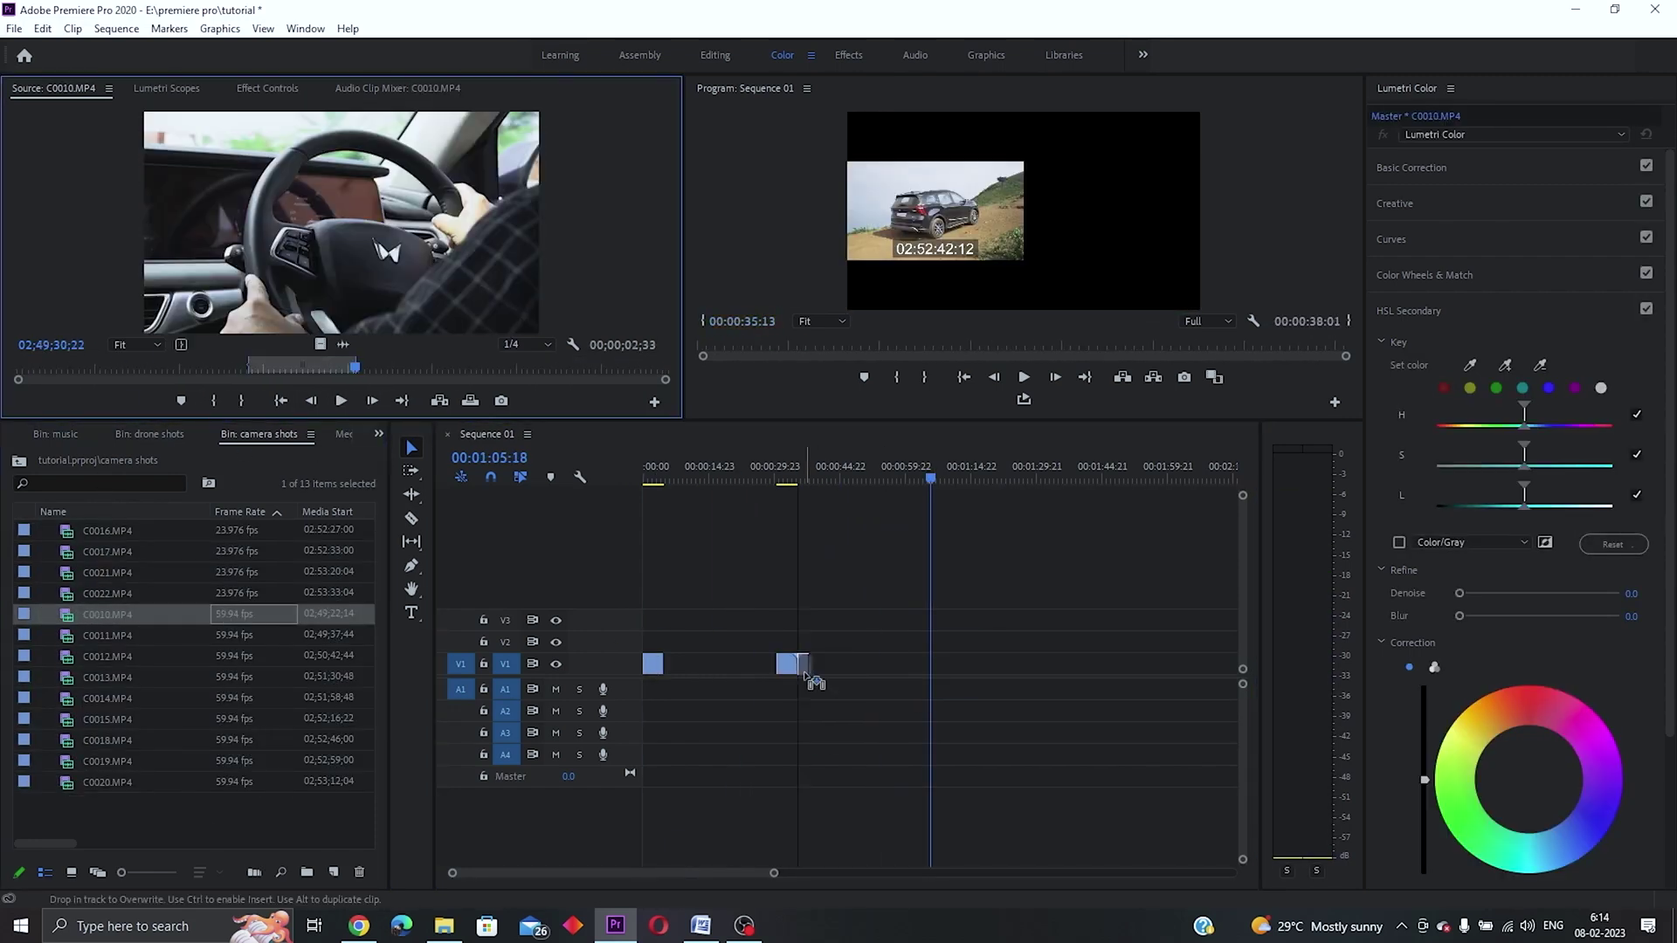
click(350, 384)
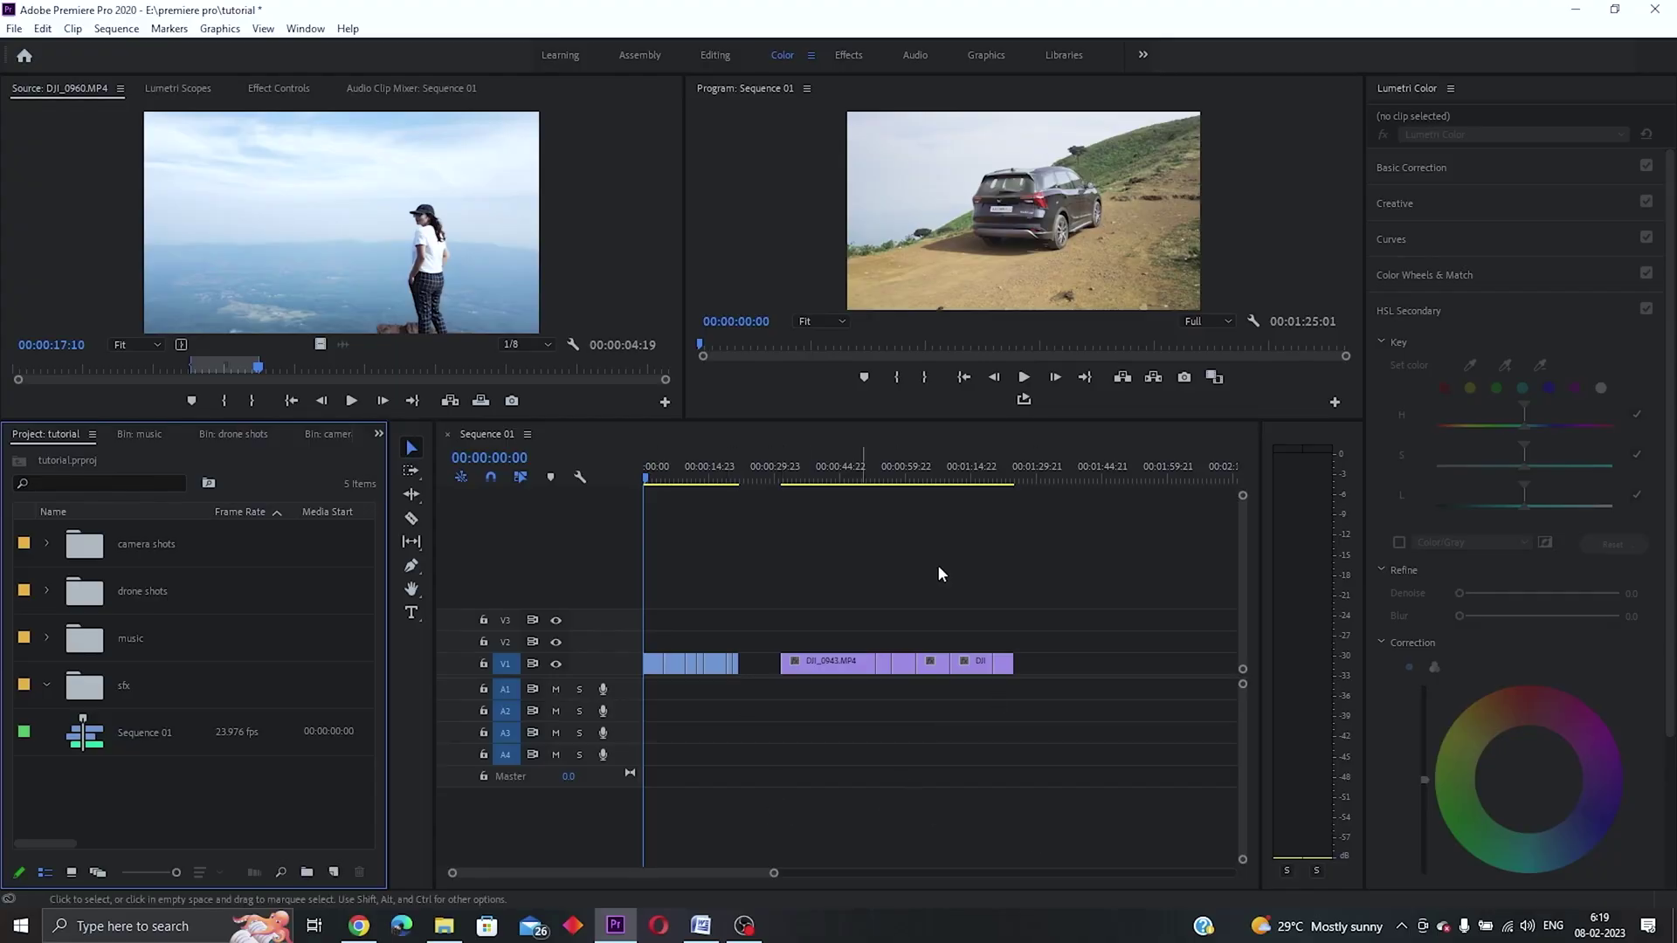
key(=)
key(=)
key(=)
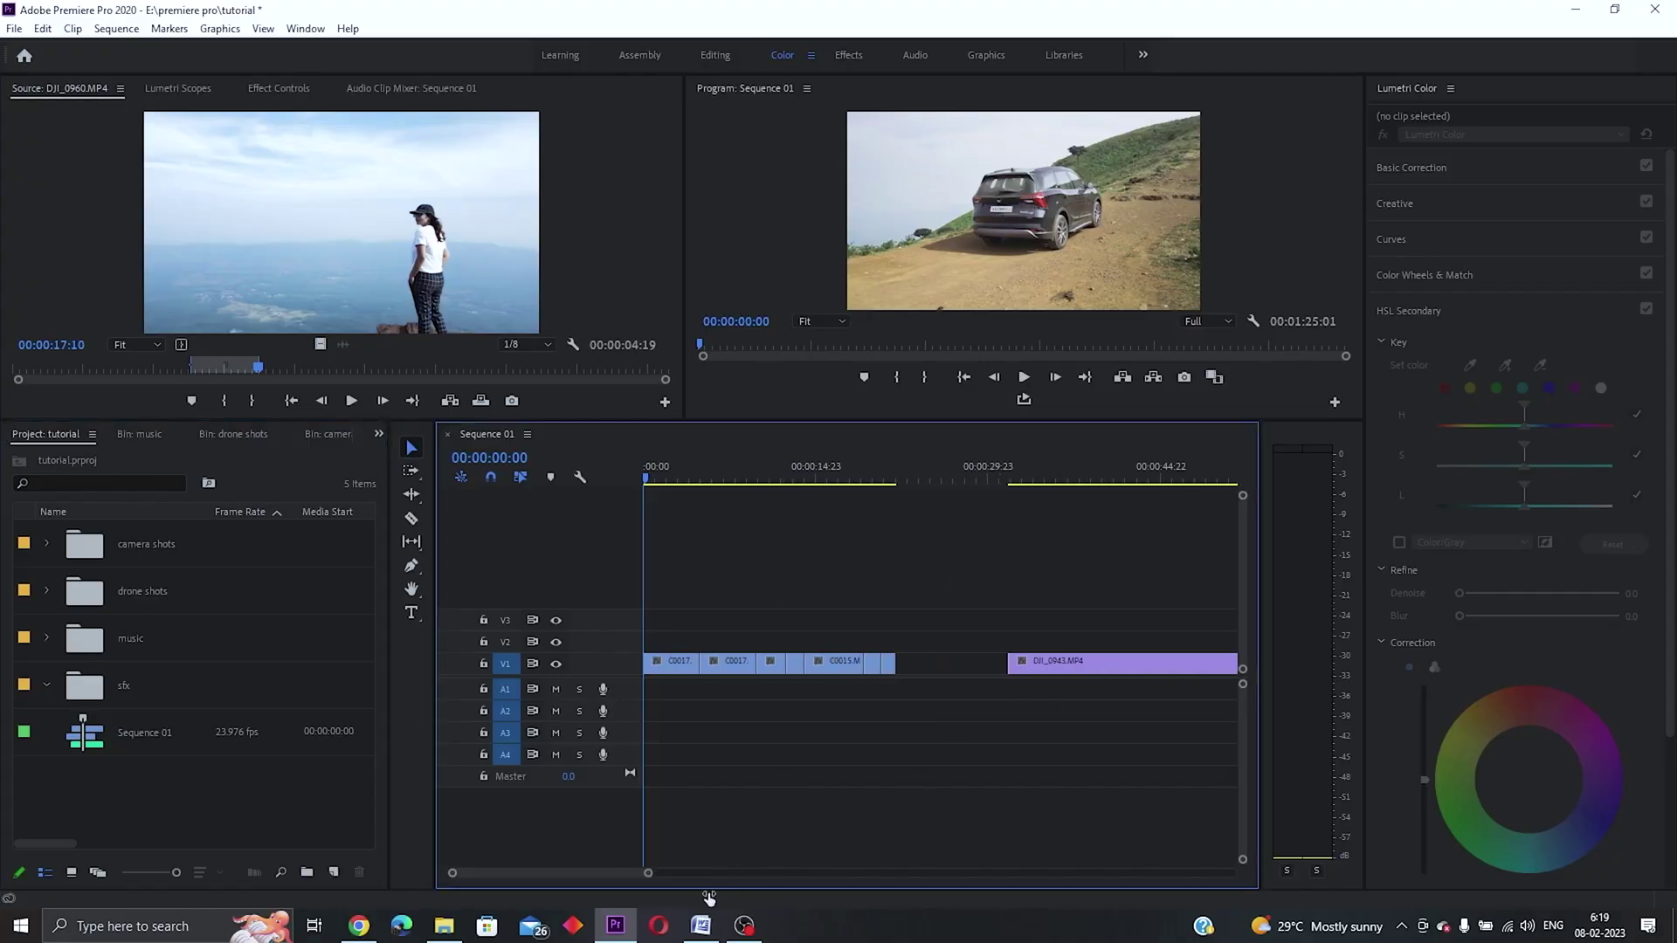
- Zoom the timeline to fit the clips, then marquee-select the V1 clips and move them along the sequence
key(minus)
key(minus)
key(minus)
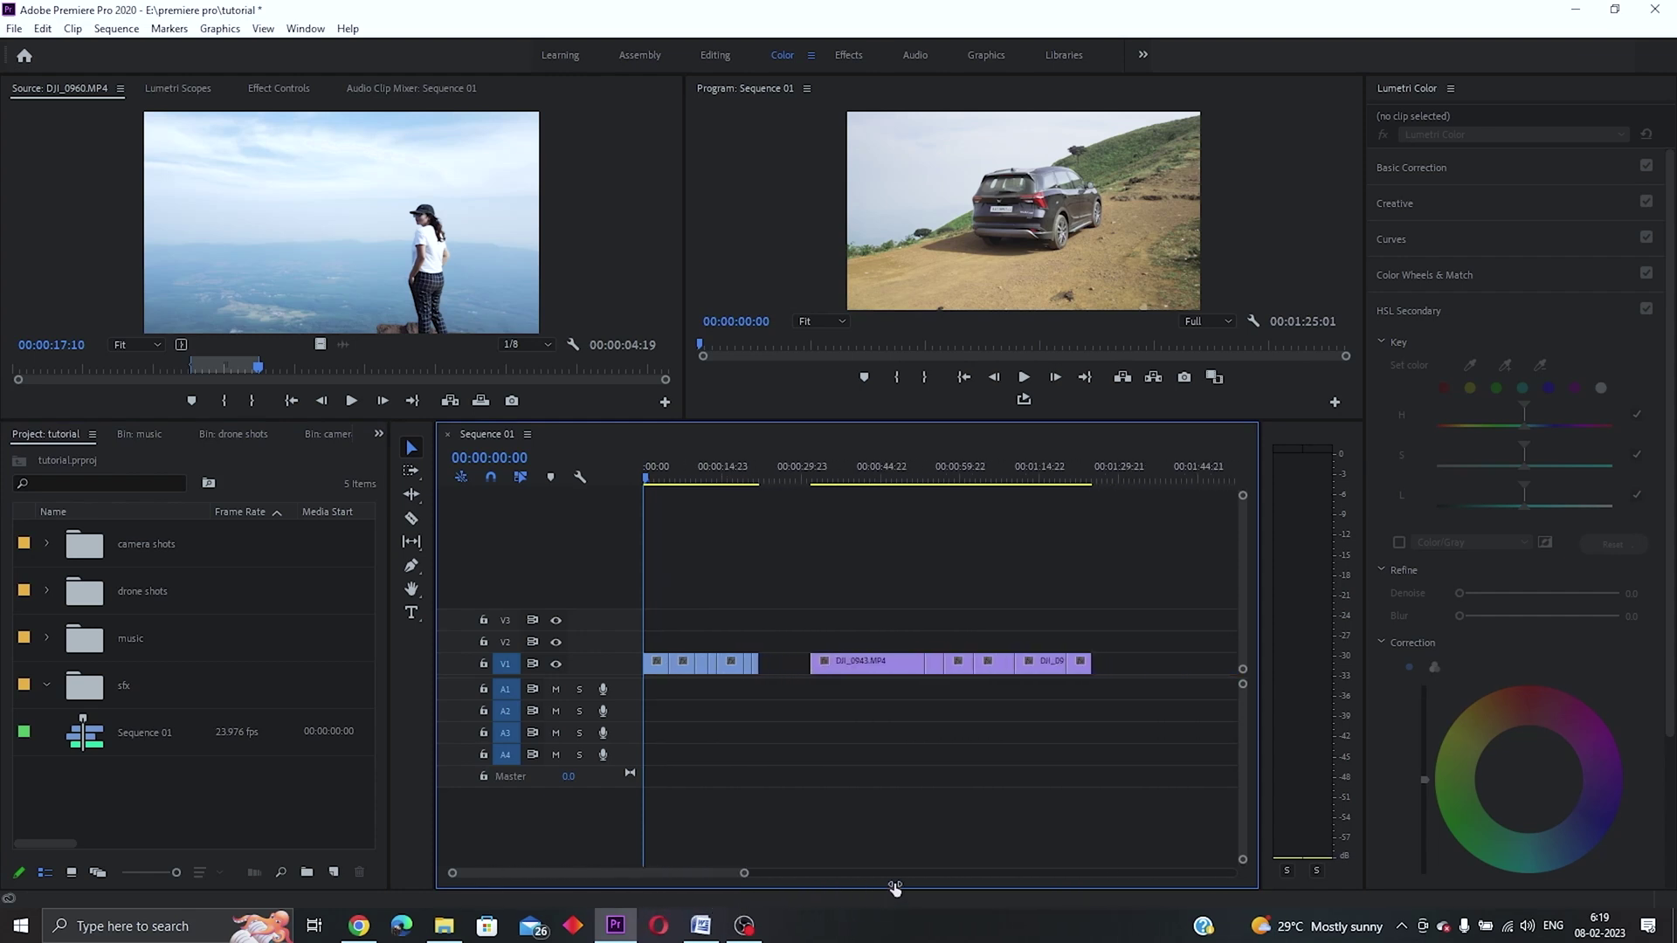
key(=)
key(=)
key(=)
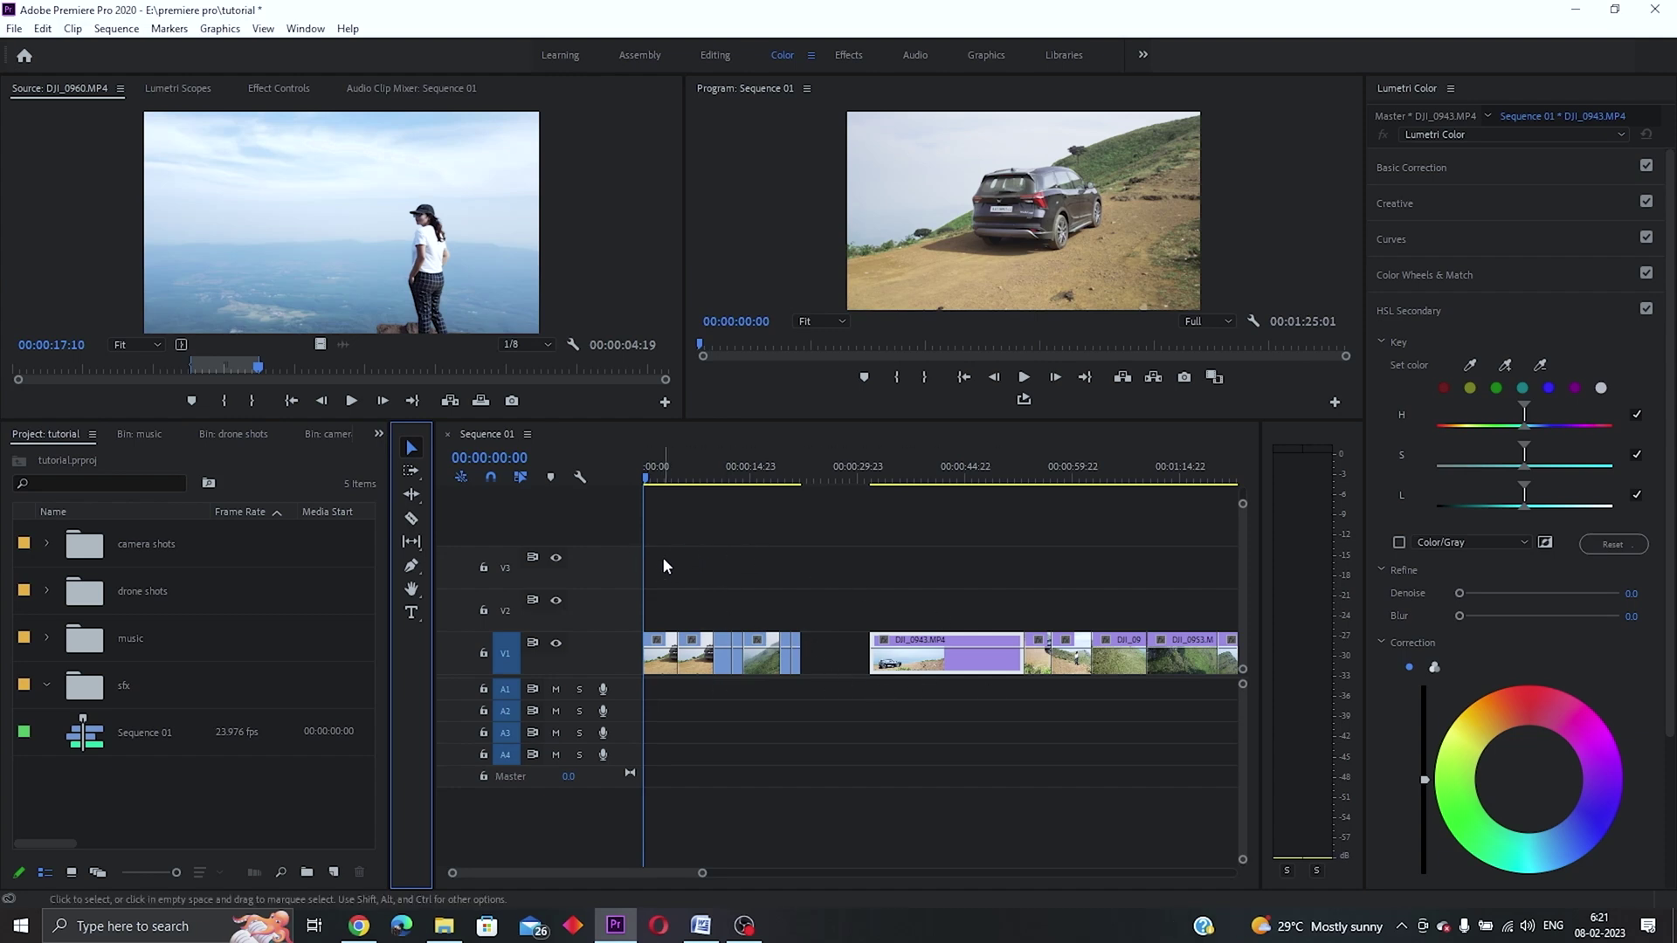
drag(655, 545, 927, 720)
drag(826, 672, 774, 647)
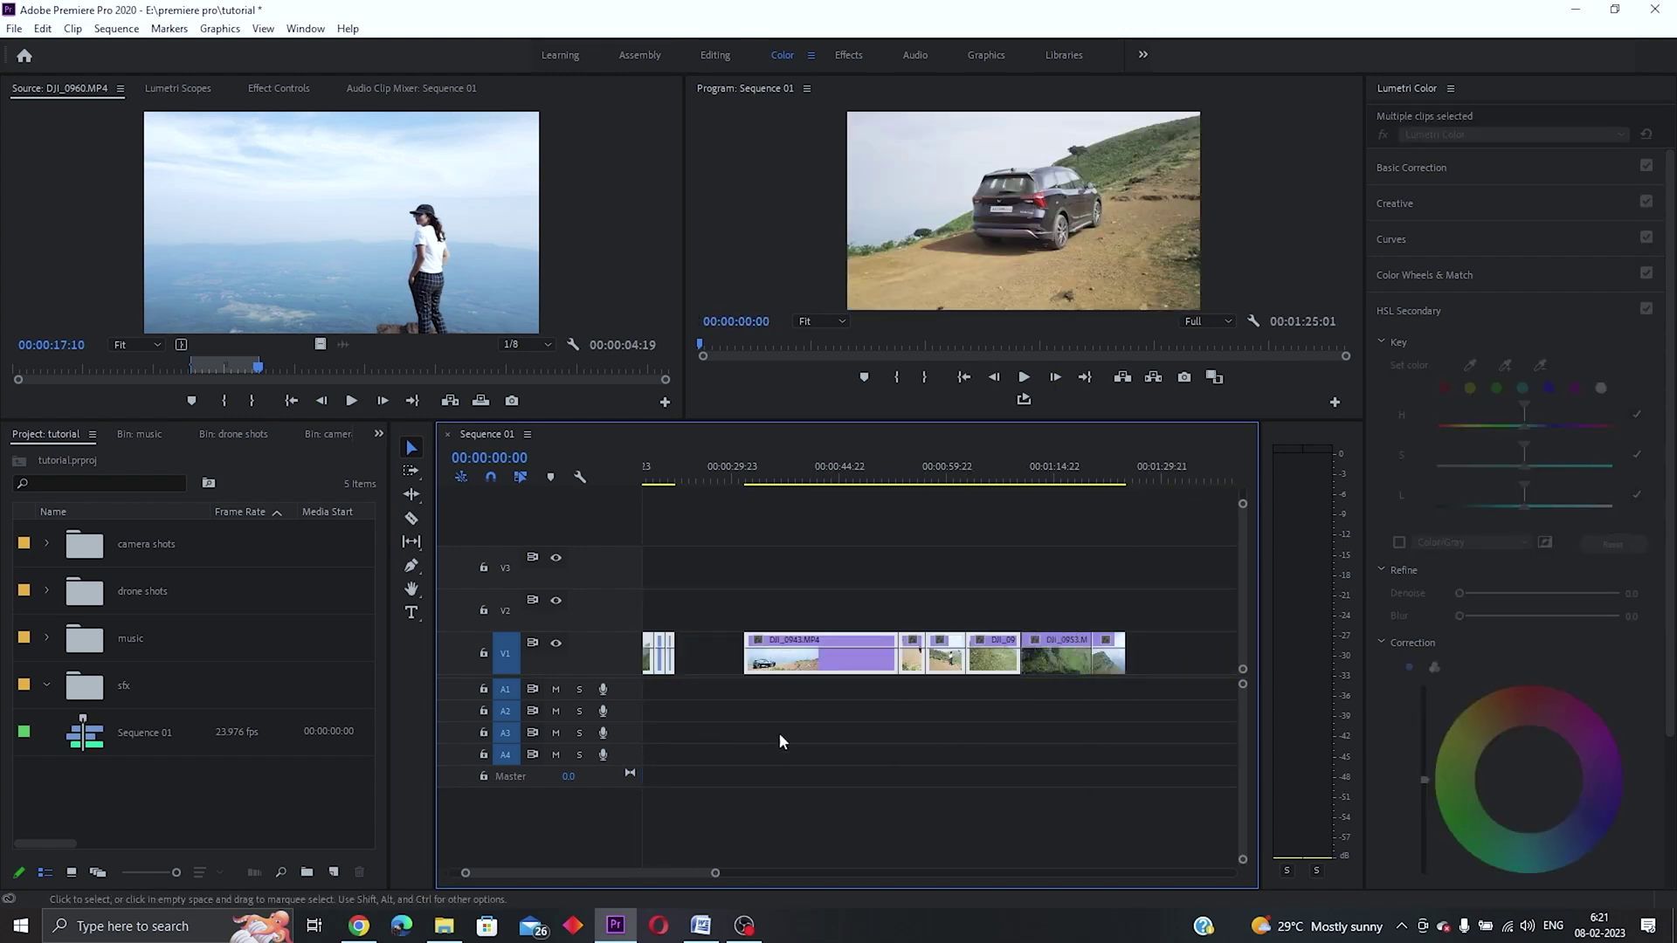
scroll(773, 647, up, 3)
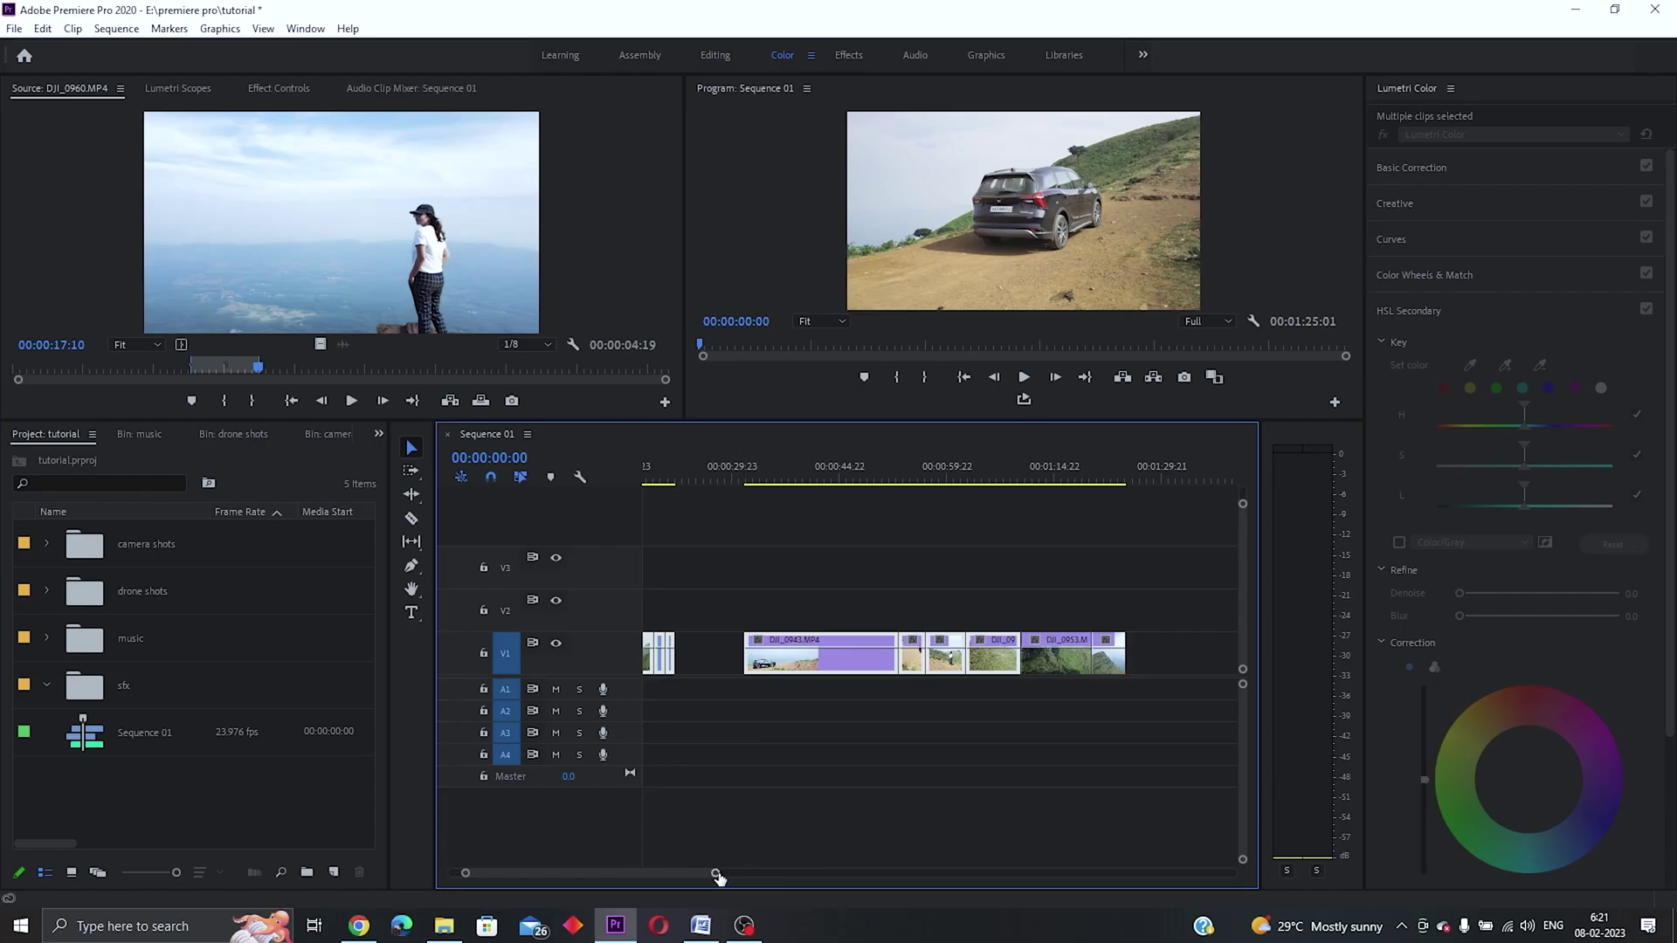
- Shift DJI_0943 and all later V1 clips right with the Track Select Forward Tool
drag(663, 874, 722, 876)
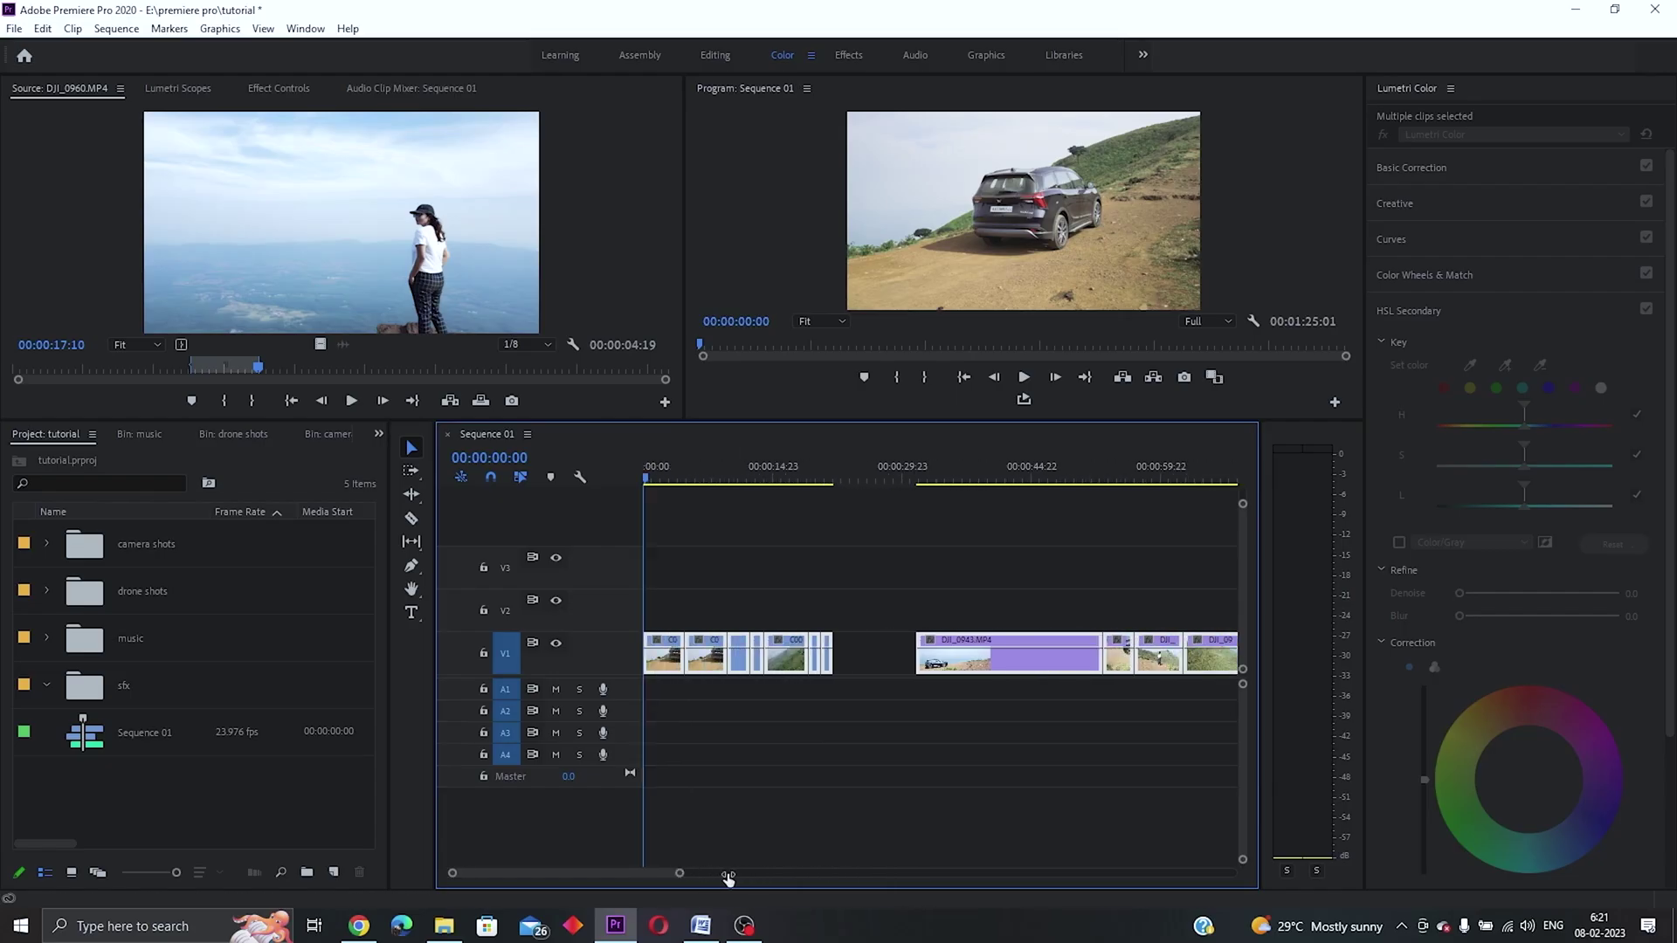
click(795, 758)
click(544, 472)
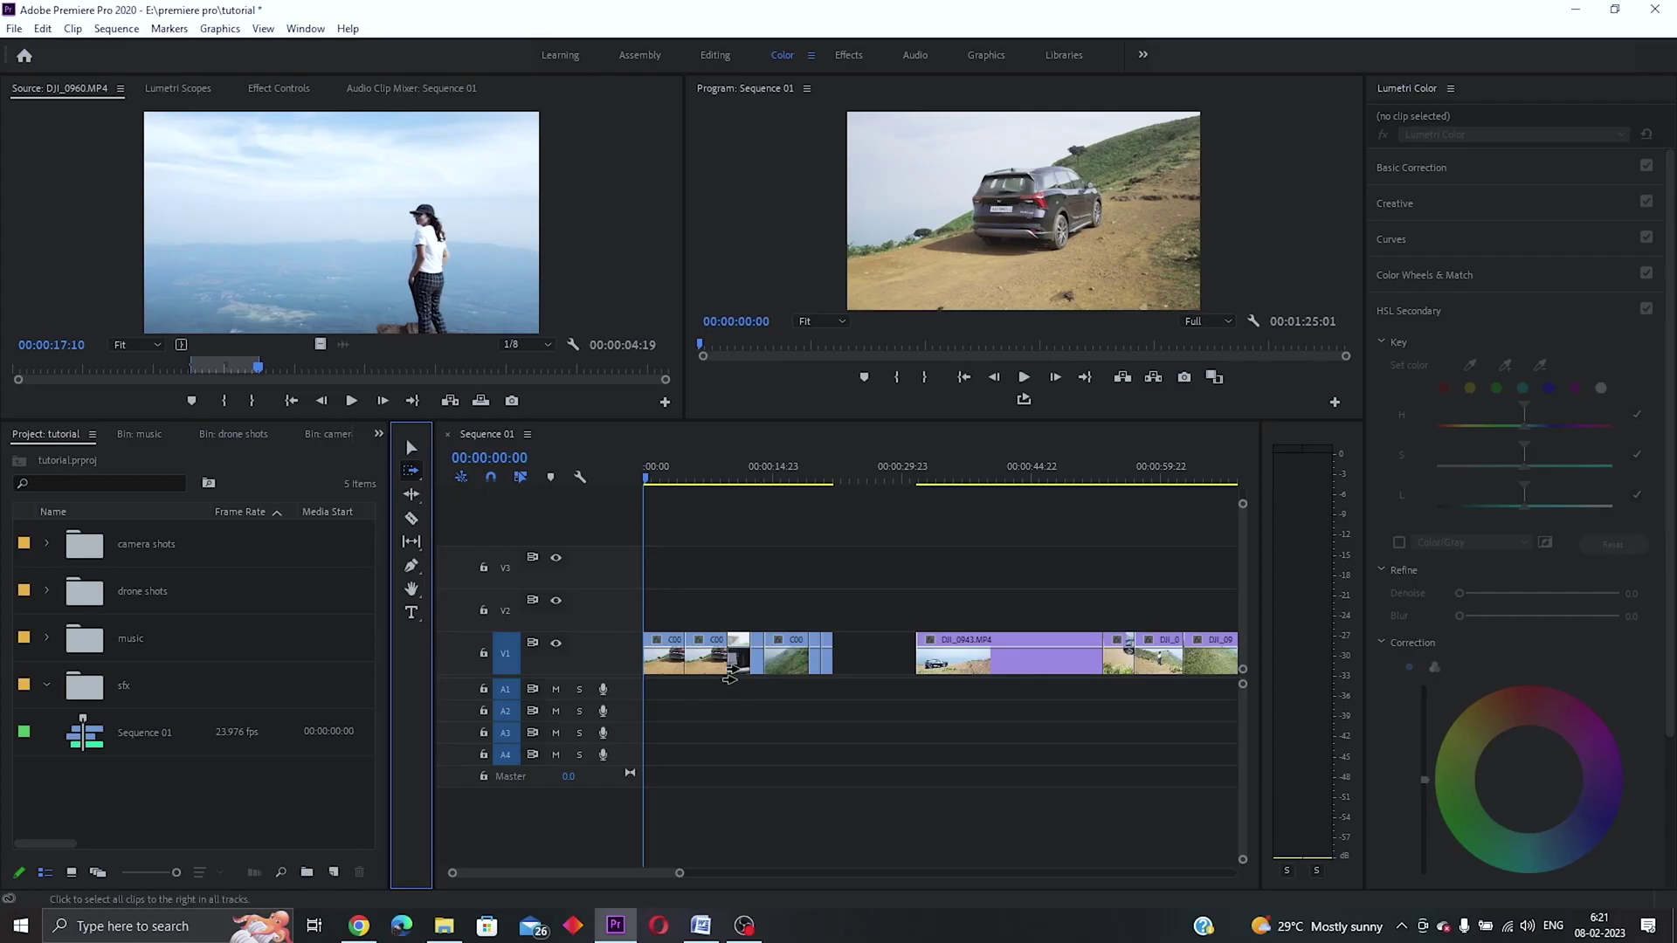
drag(527, 627, 622, 651)
drag(780, 675, 672, 666)
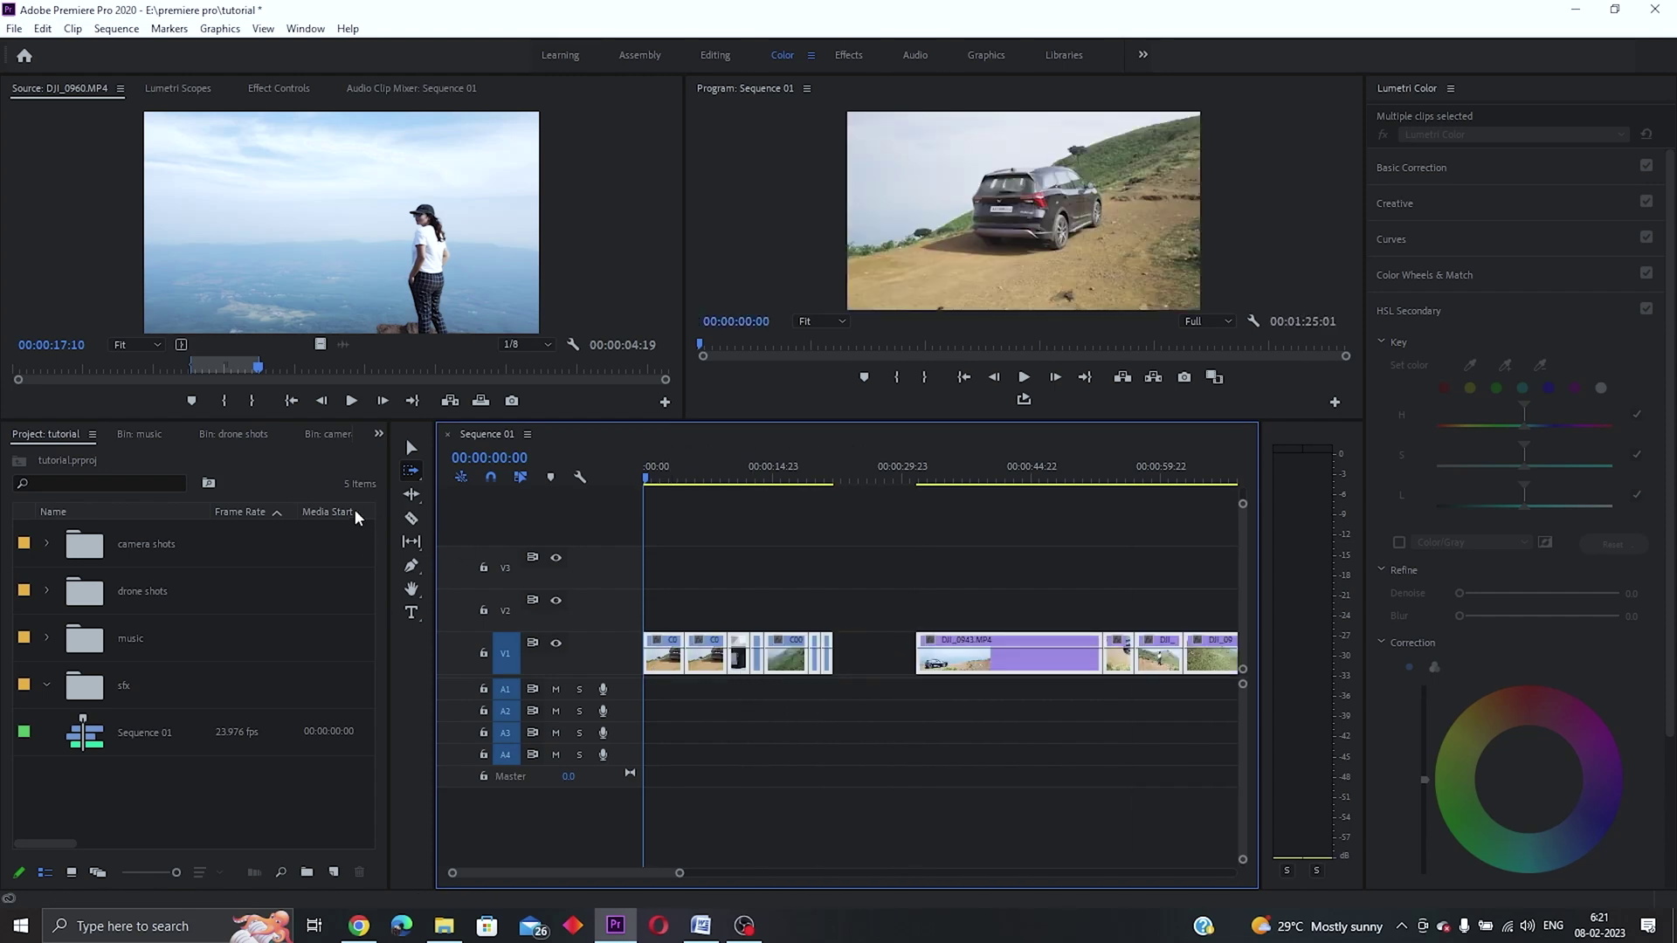
click(412, 519)
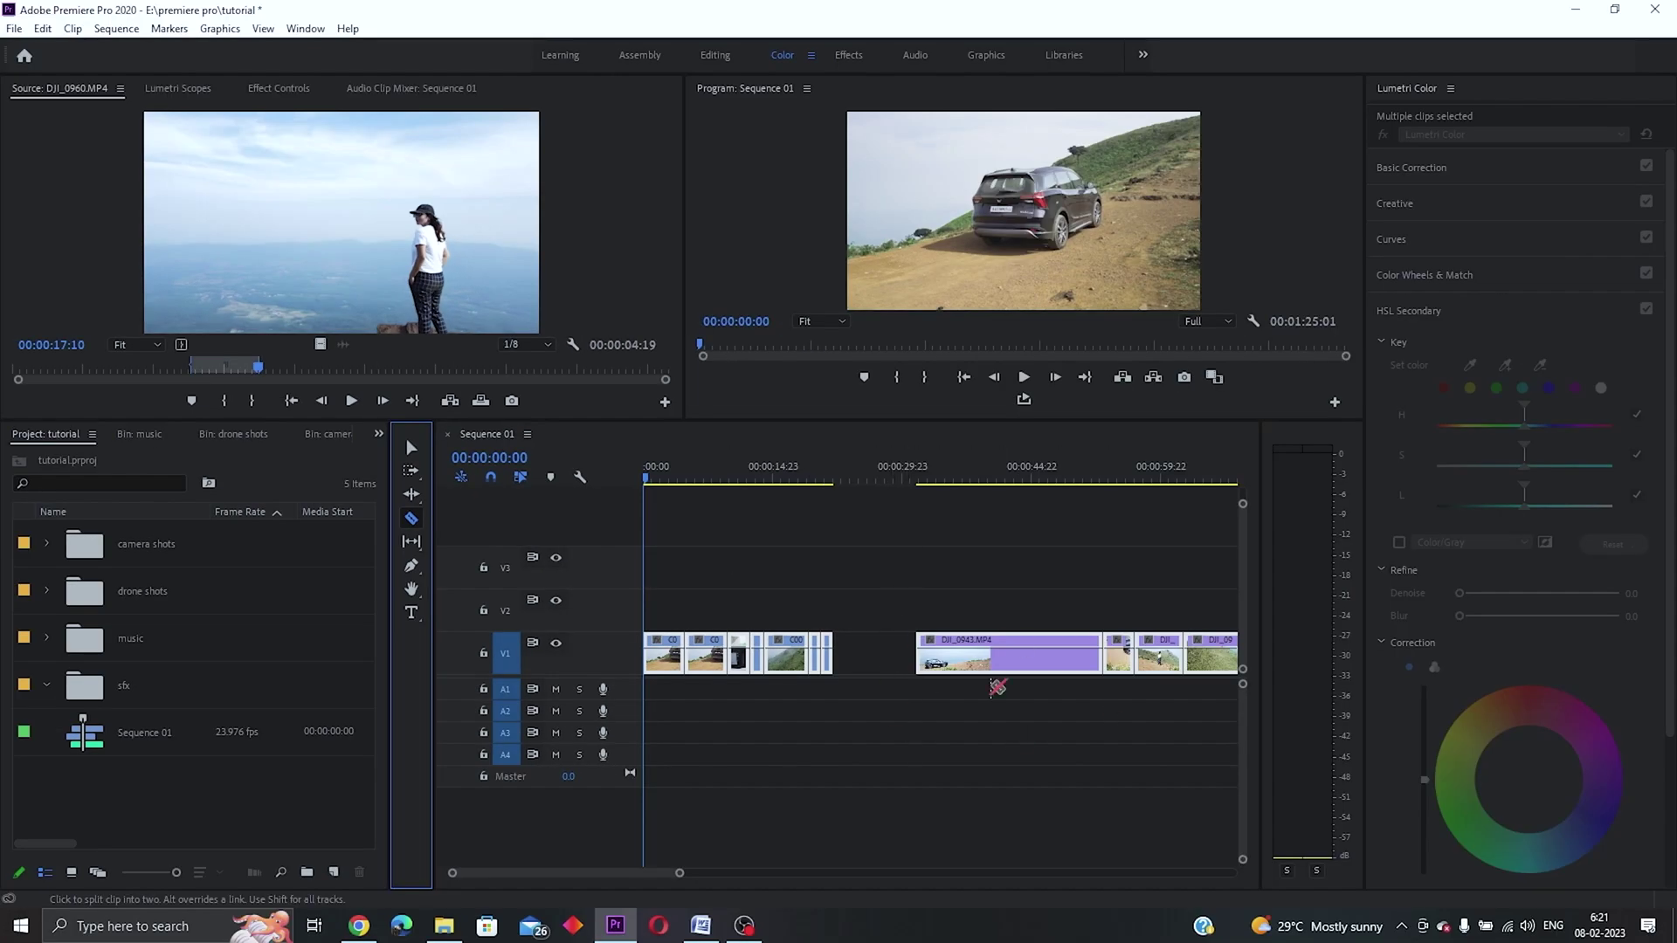
- Razor out the middle section of DJI_0943 and ripple-delete the resulting gap
click(964, 656)
click(1011, 657)
key(v)
click(1005, 665)
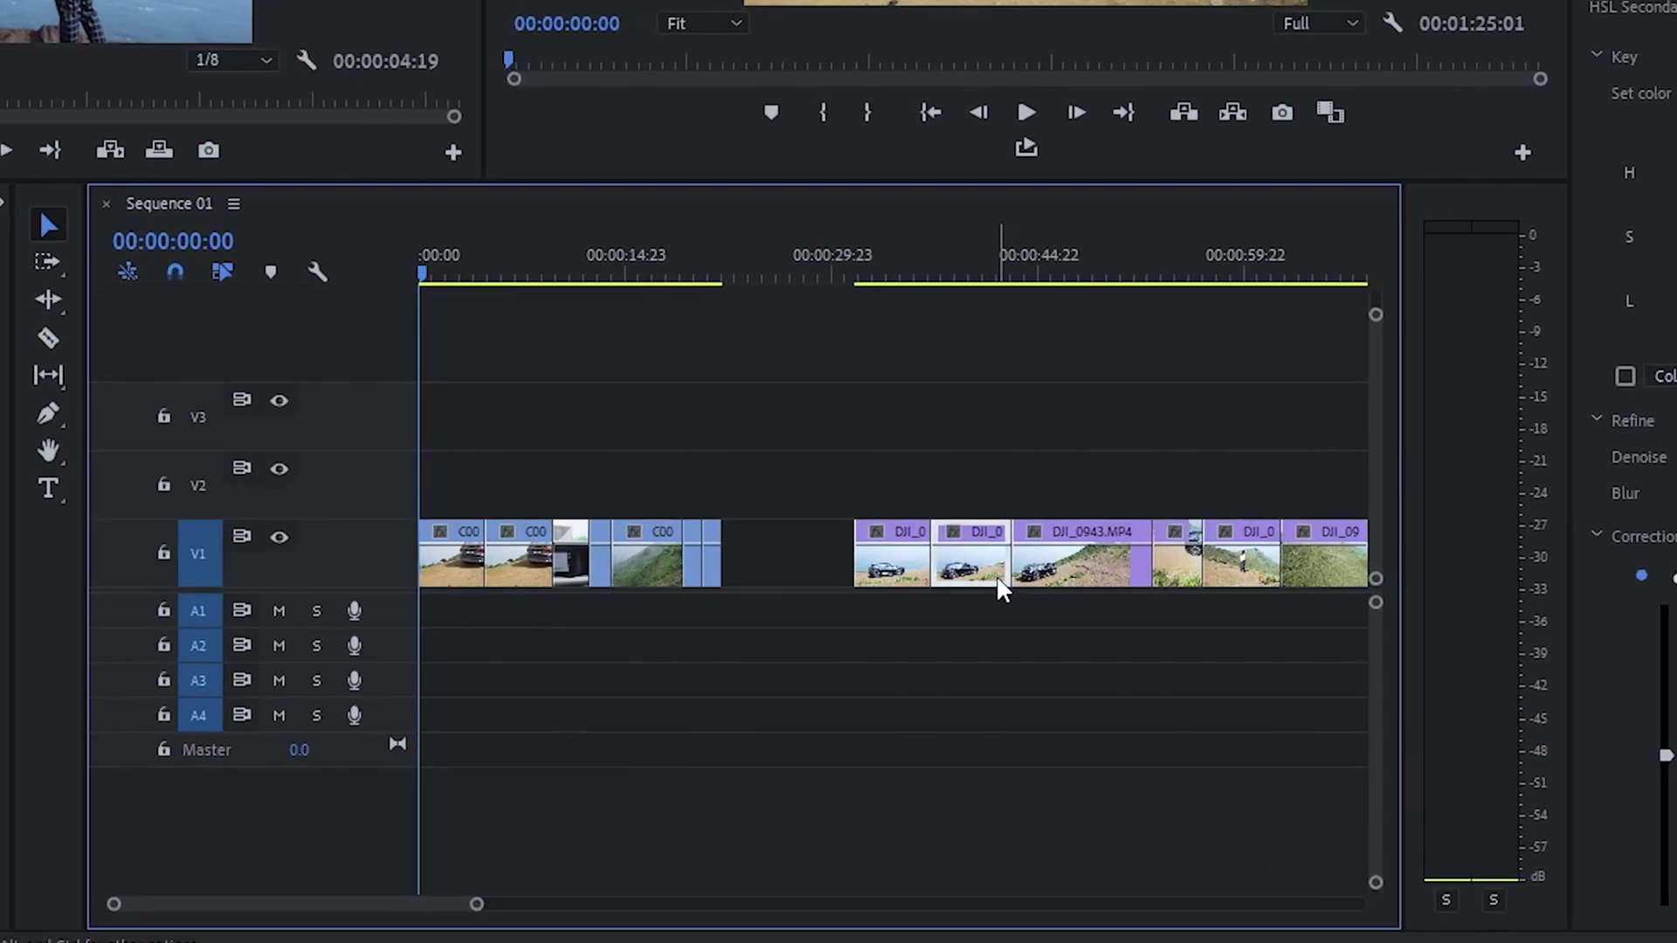
key(Delete)
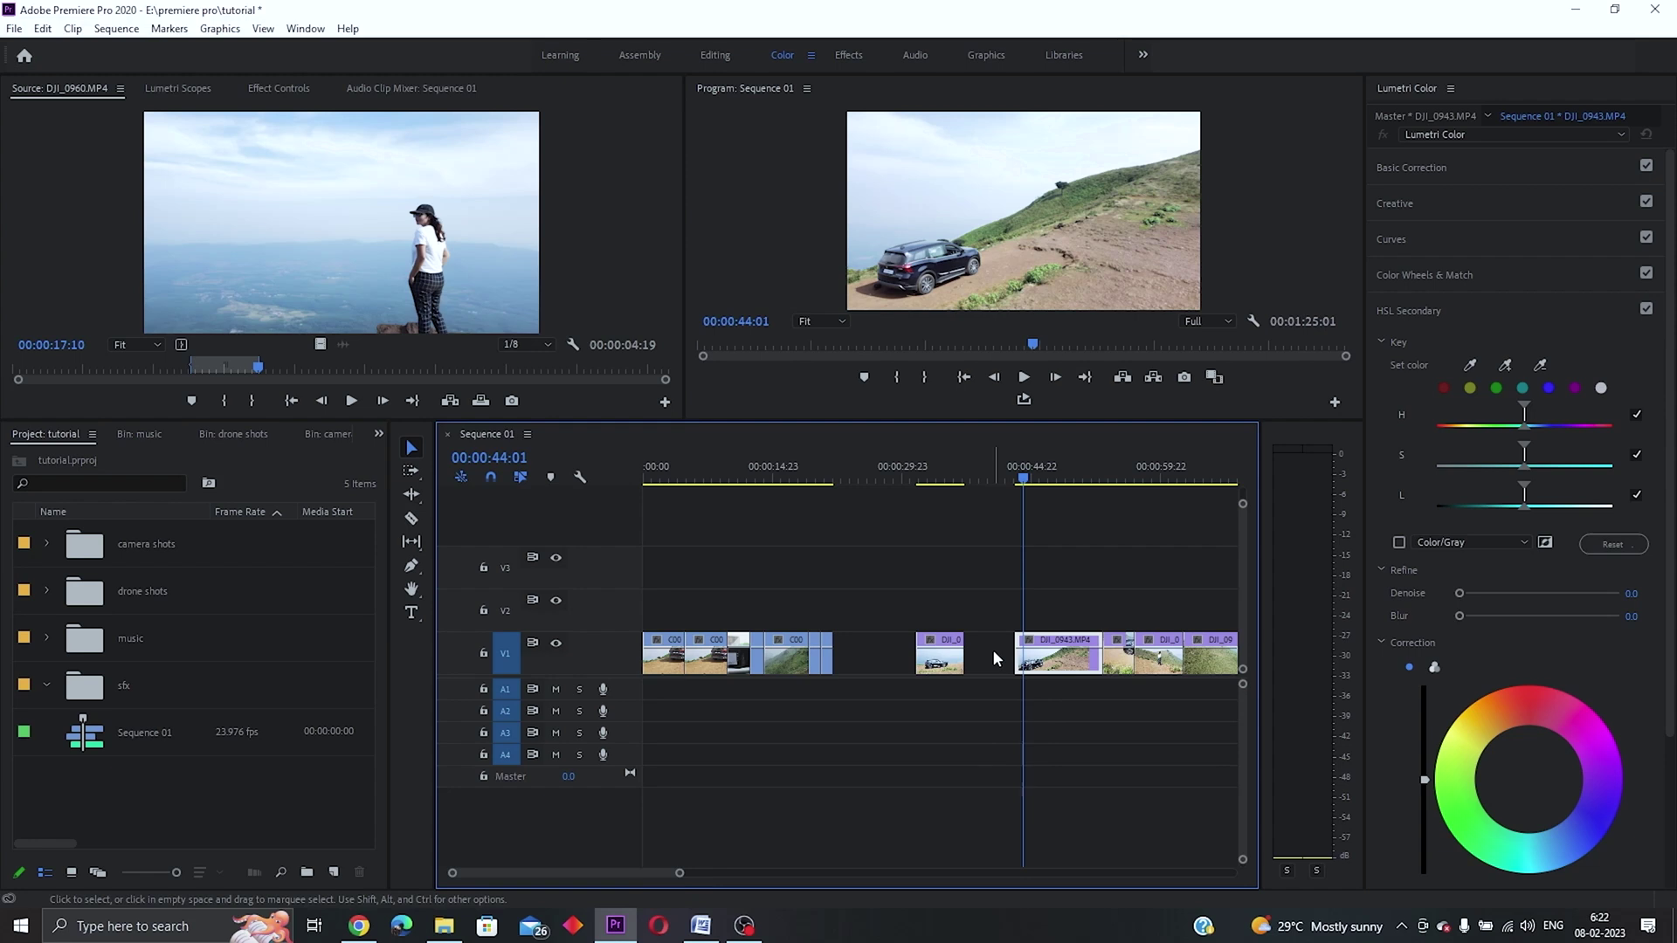
click(993, 656)
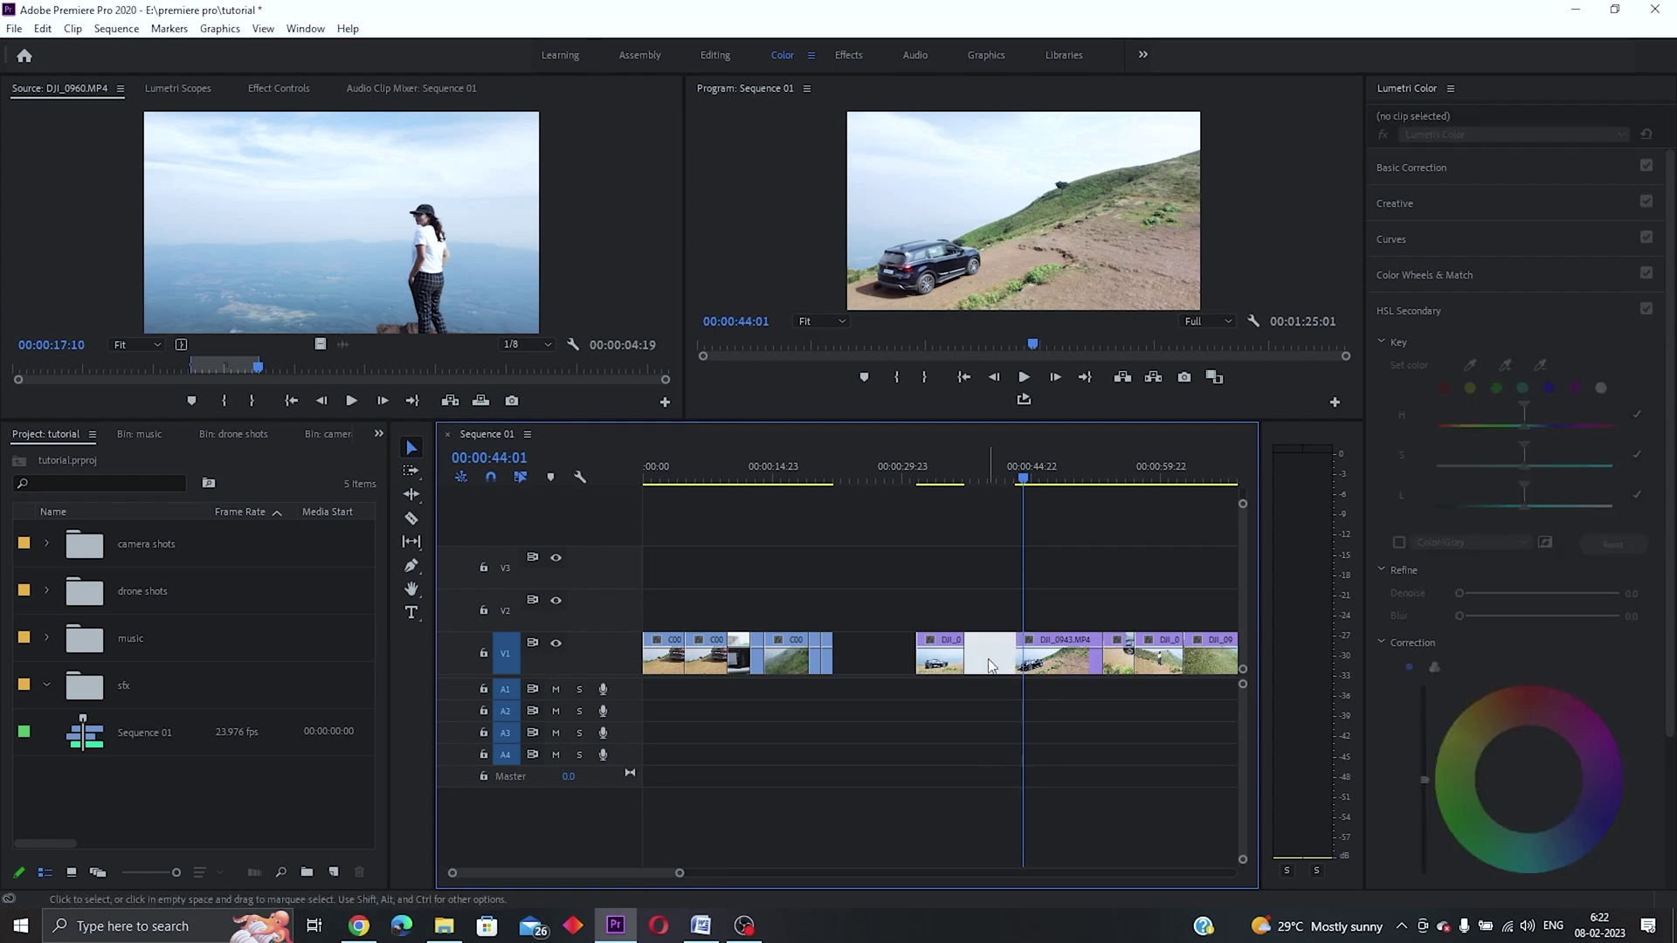
key(Delete)
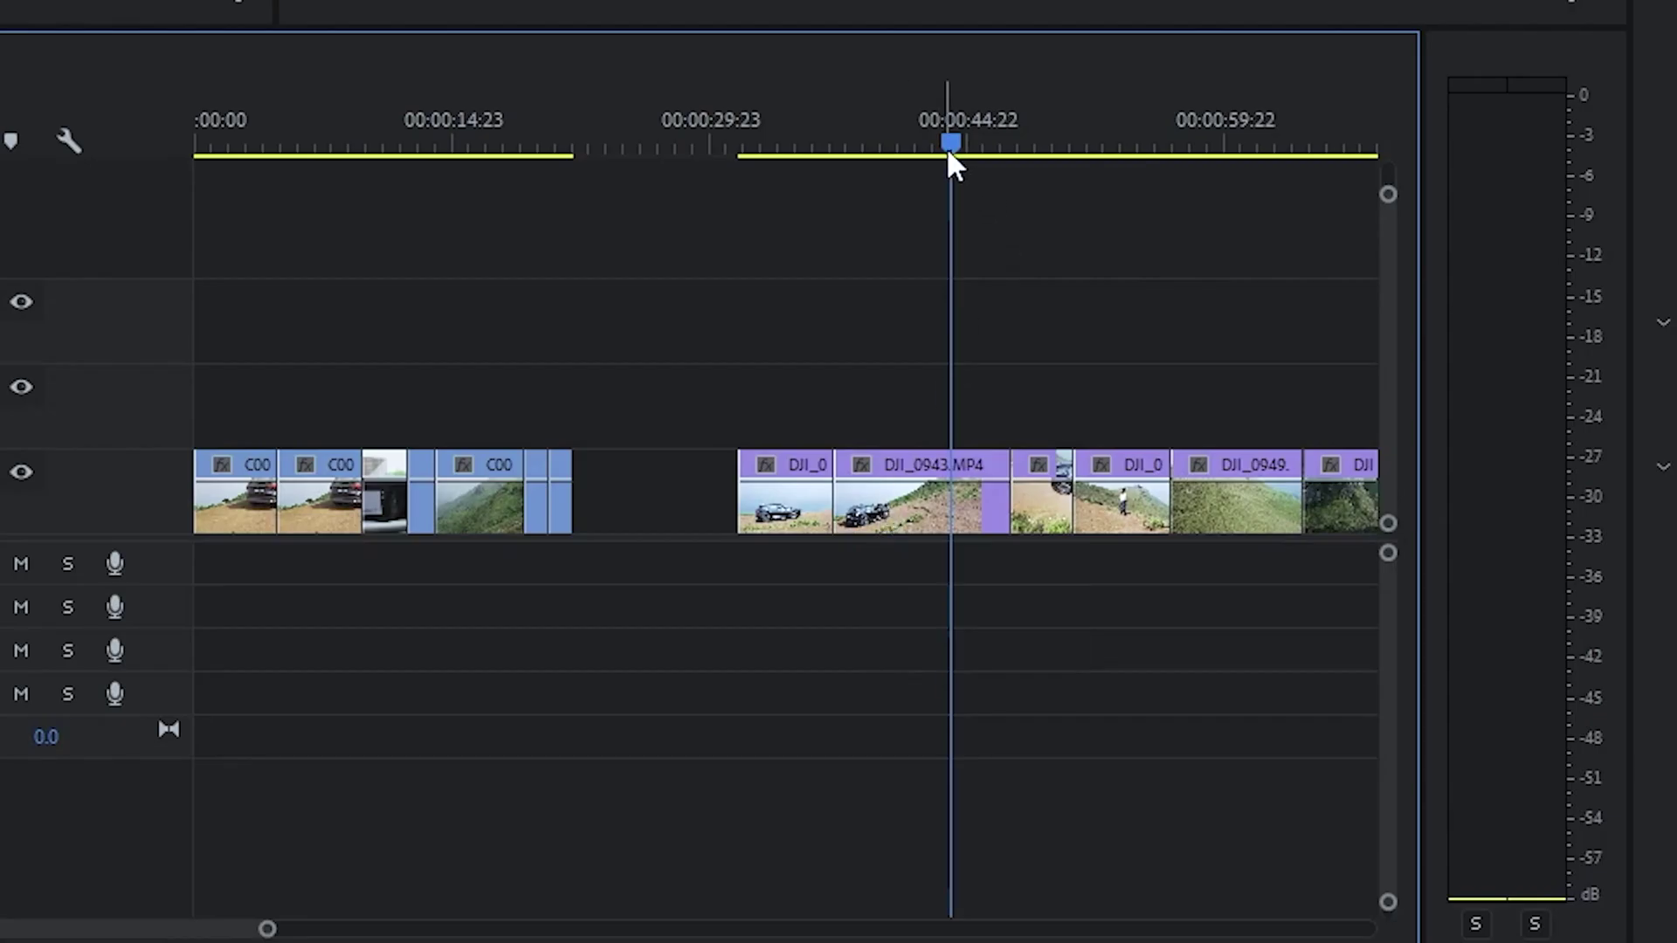
- Play back across the joined cut to check the edit
drag(949, 153, 794, 180)
key(space)
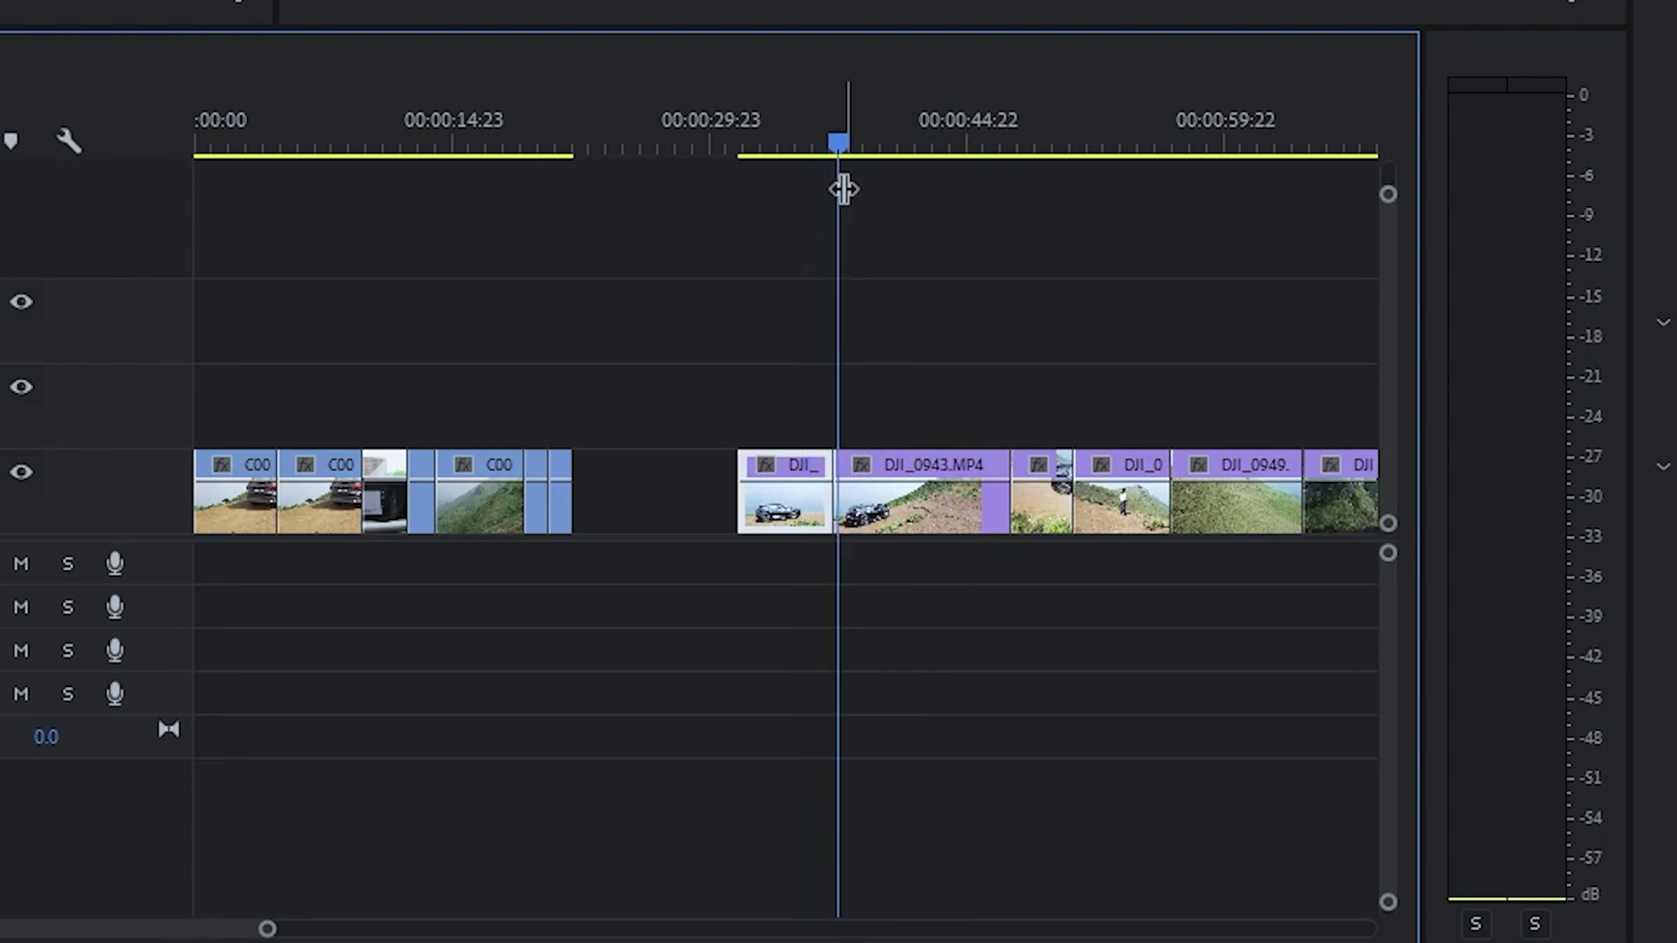
drag(865, 154, 824, 154)
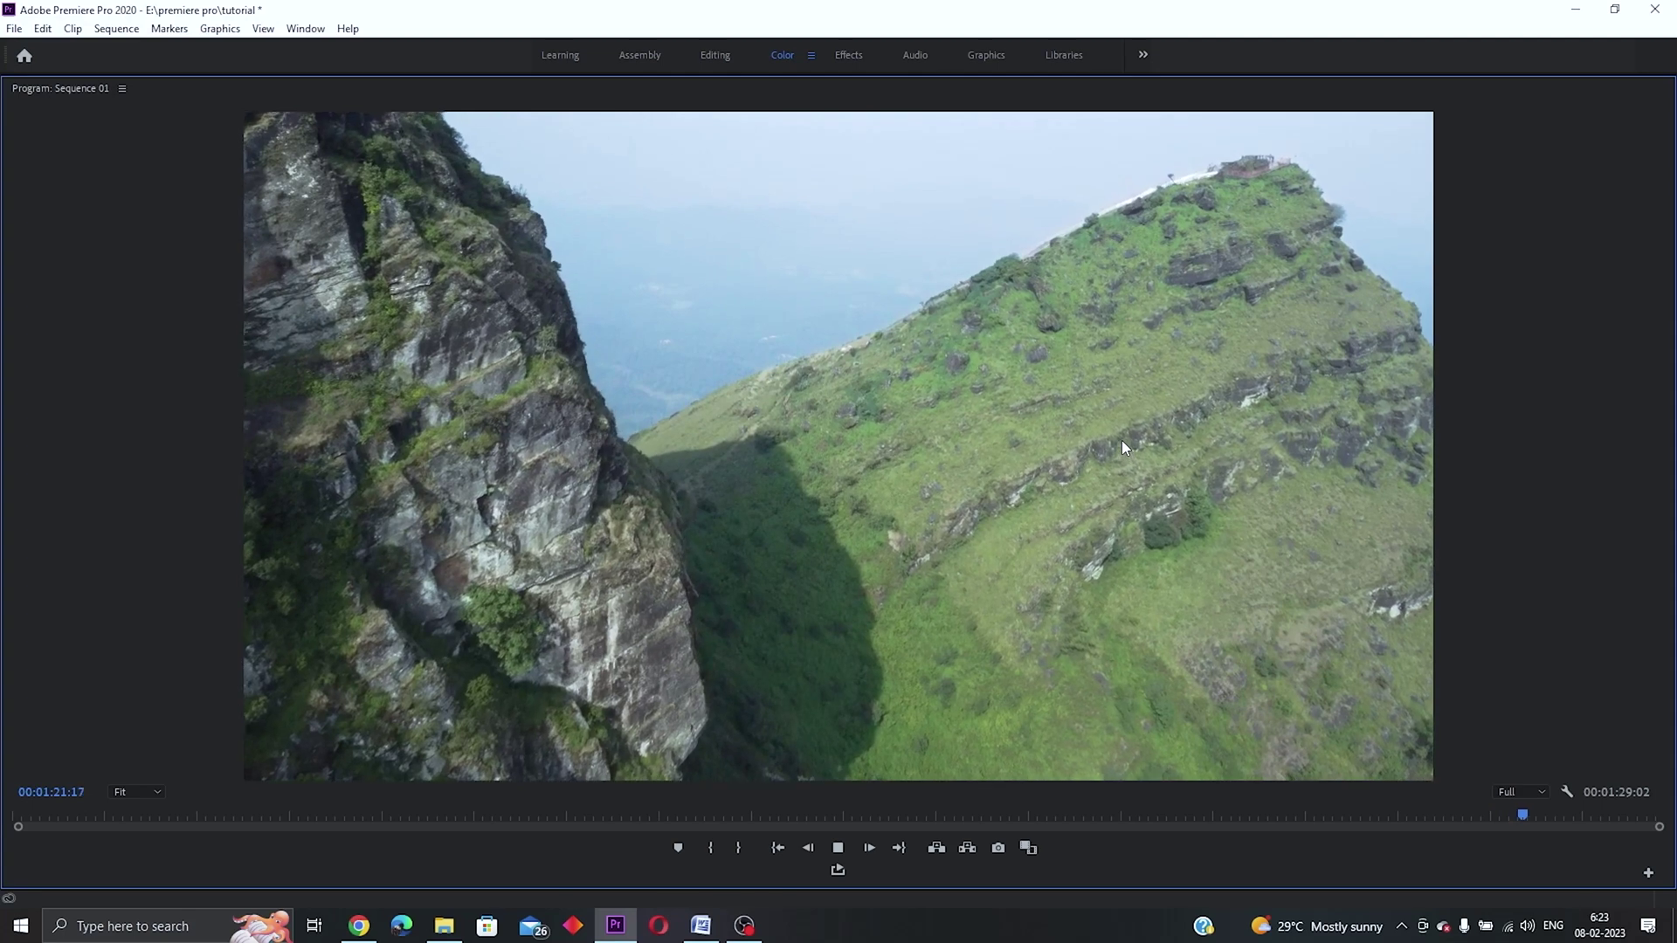
- Set the last drone clip's speed to 200% and preview it in the maximized Program Monitor
key(grave)
key(space)
right_click(1072, 670)
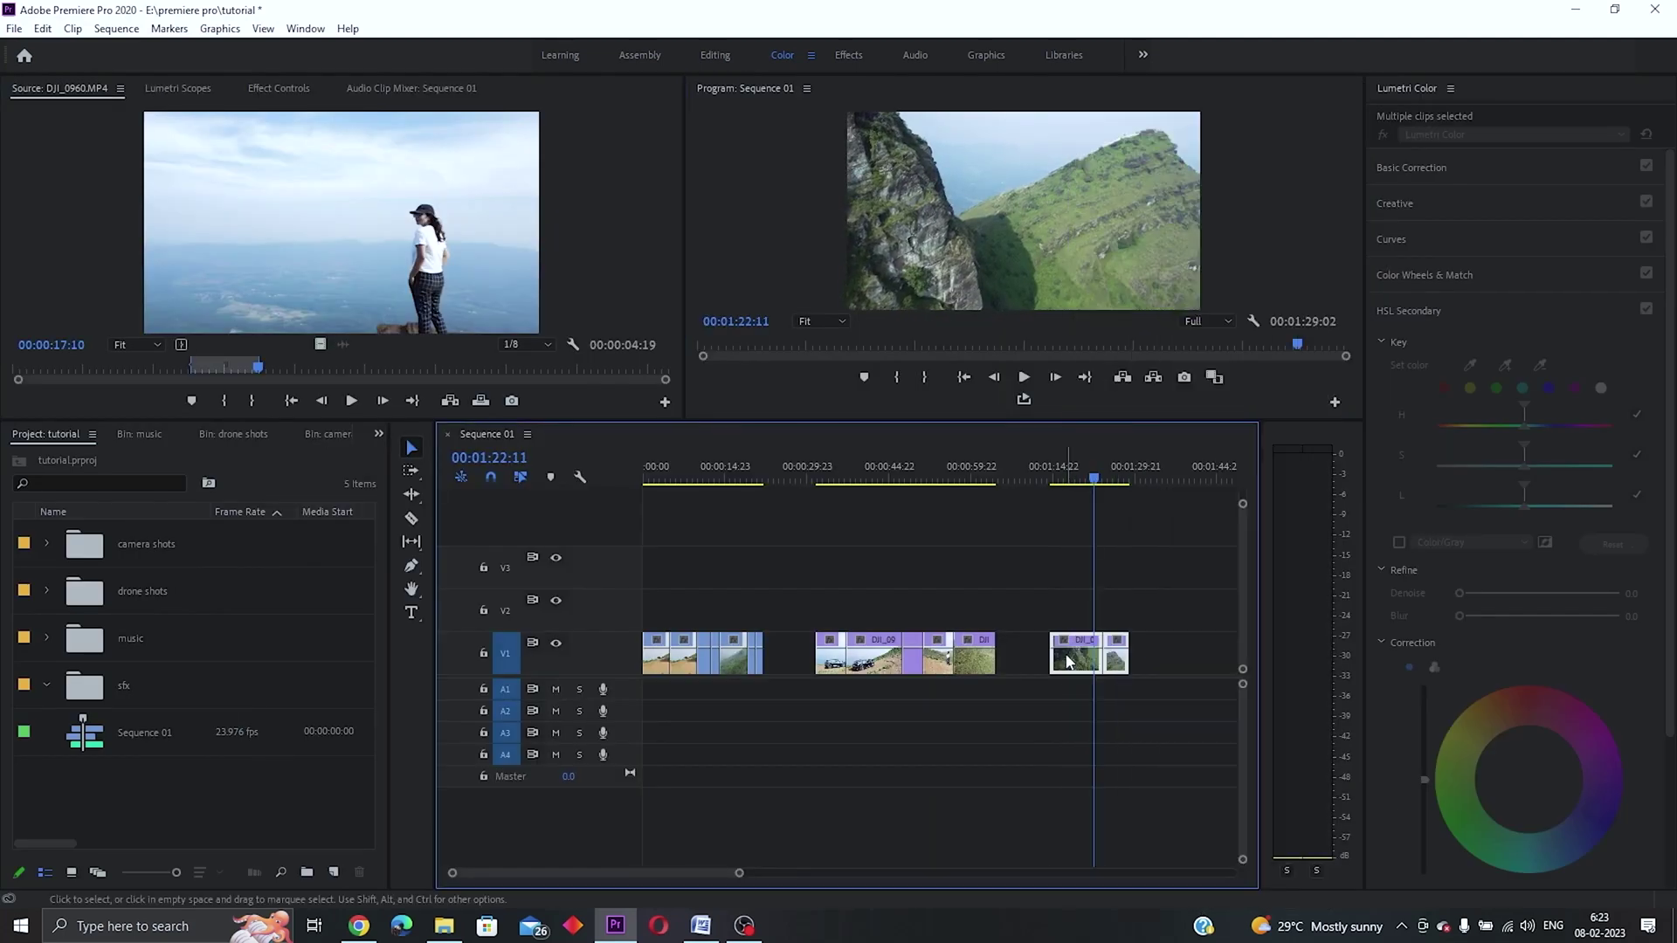
right_click(1096, 659)
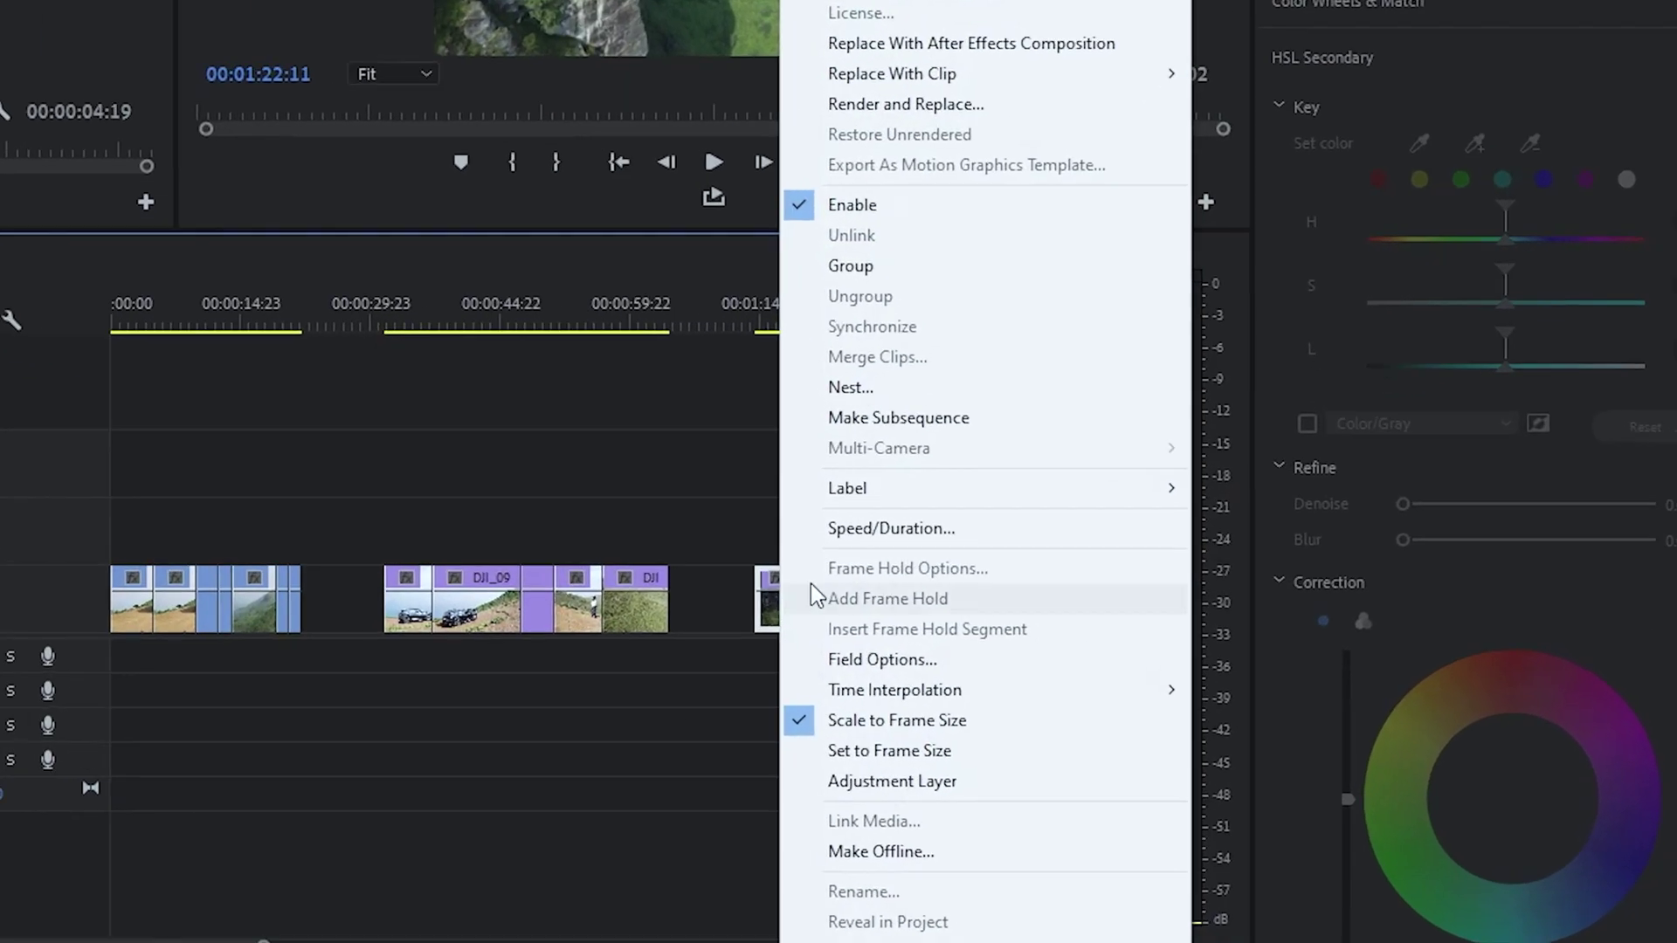
click(891, 528)
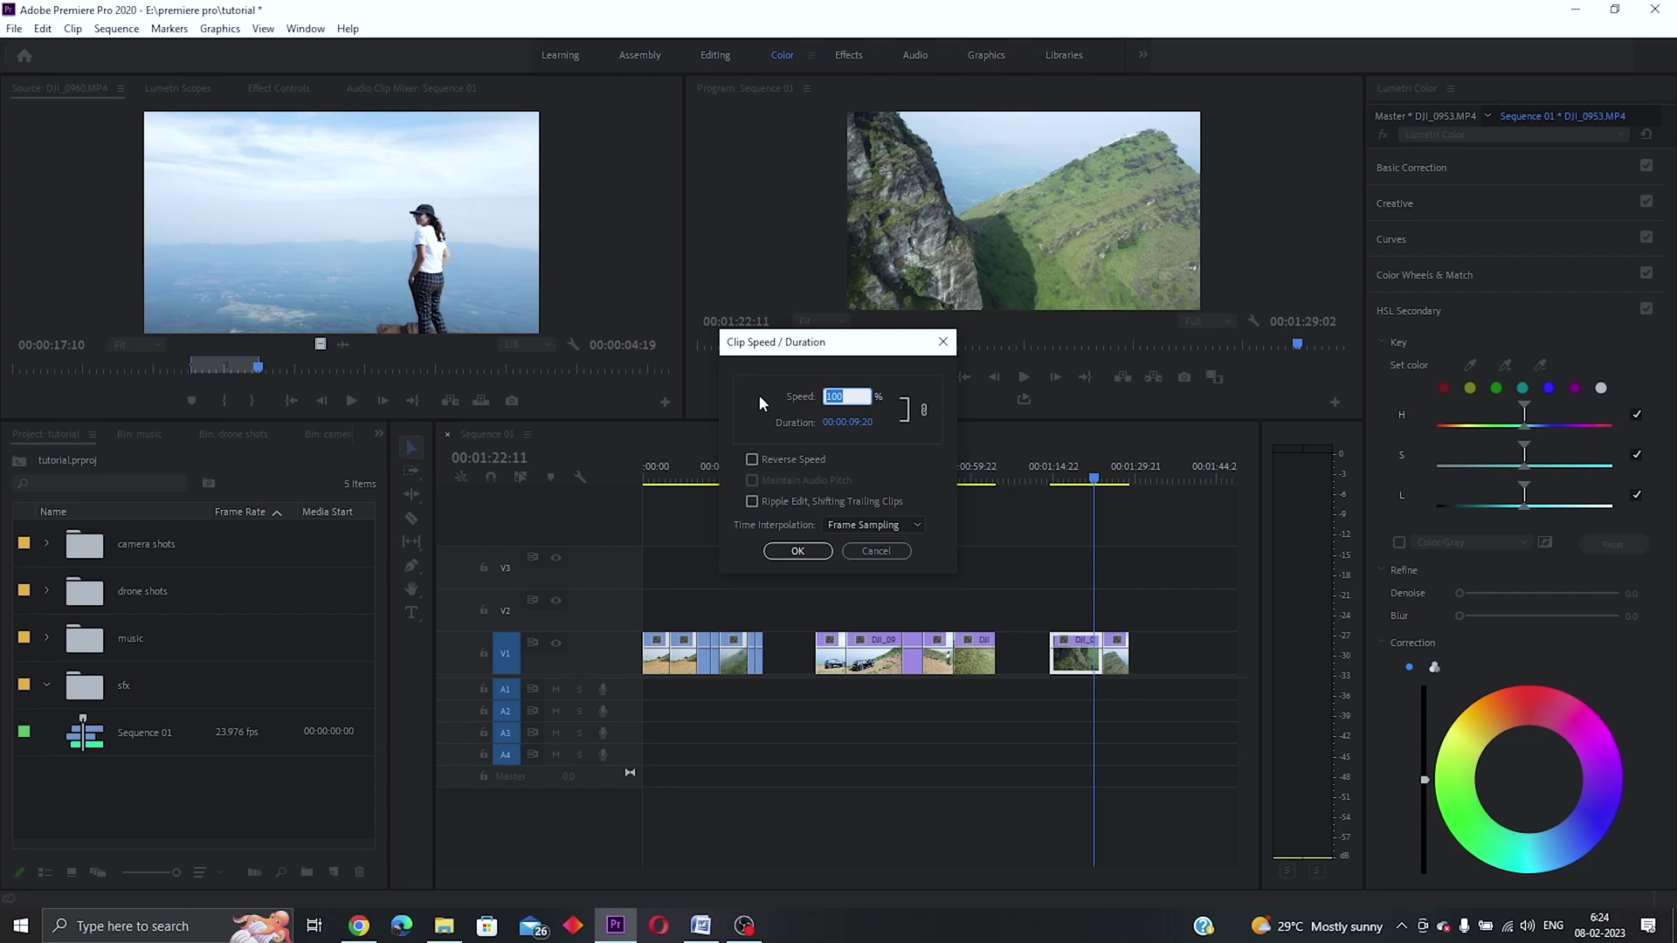
text(200)
click(797, 551)
click(1023, 181)
key(grave)
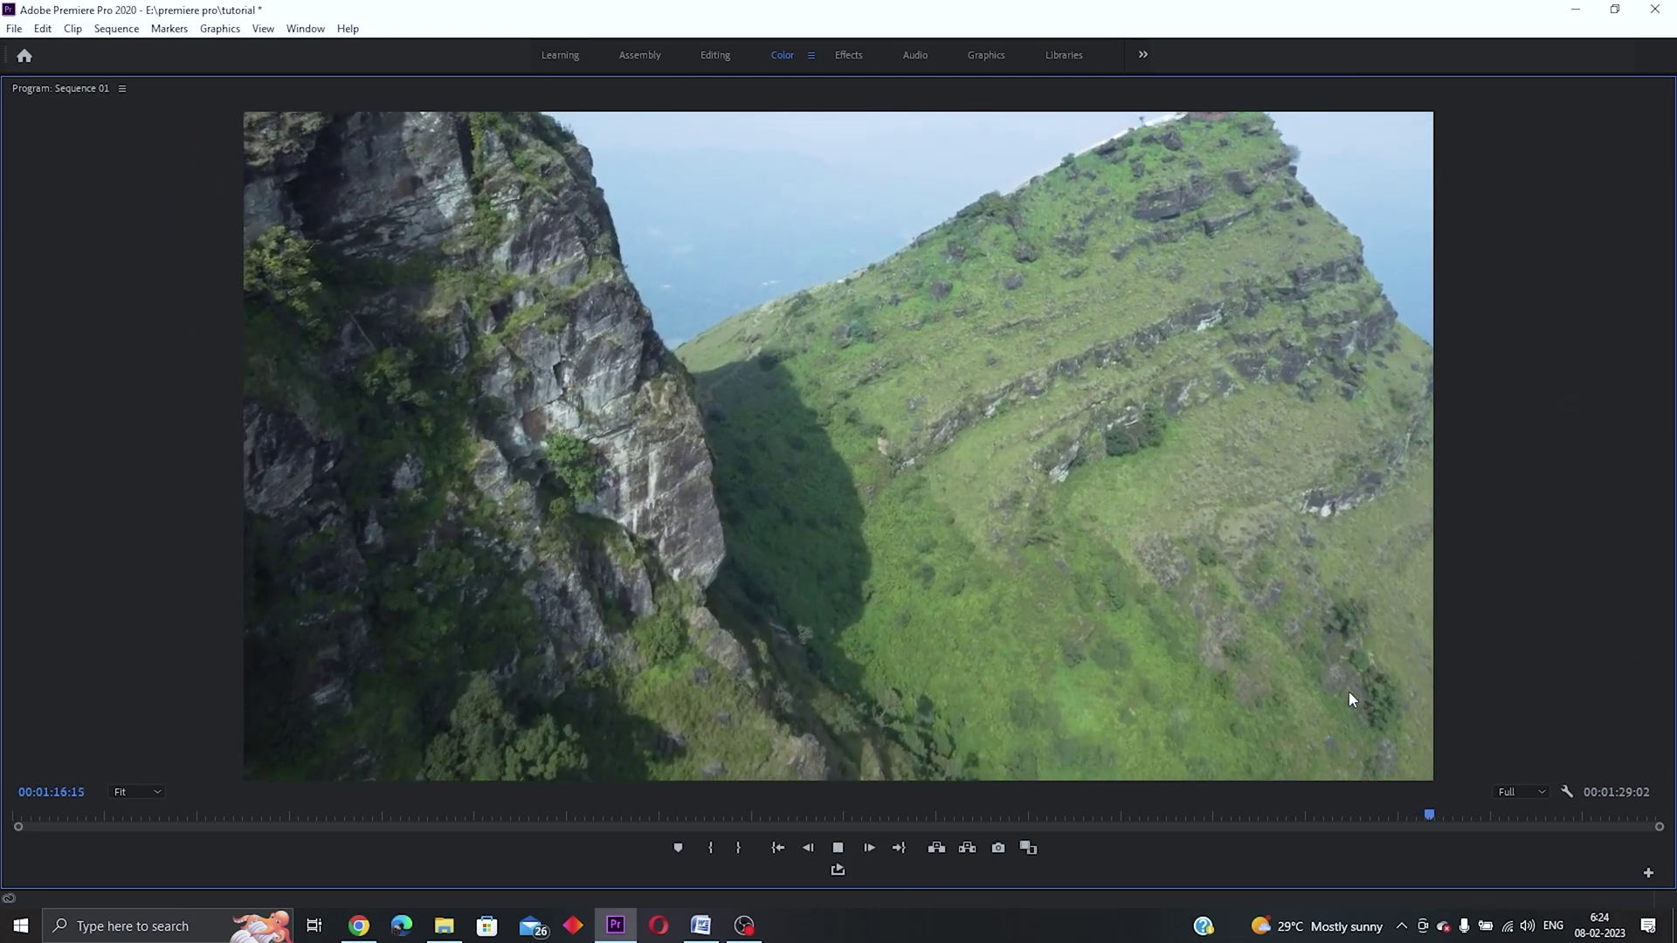
key(grave)
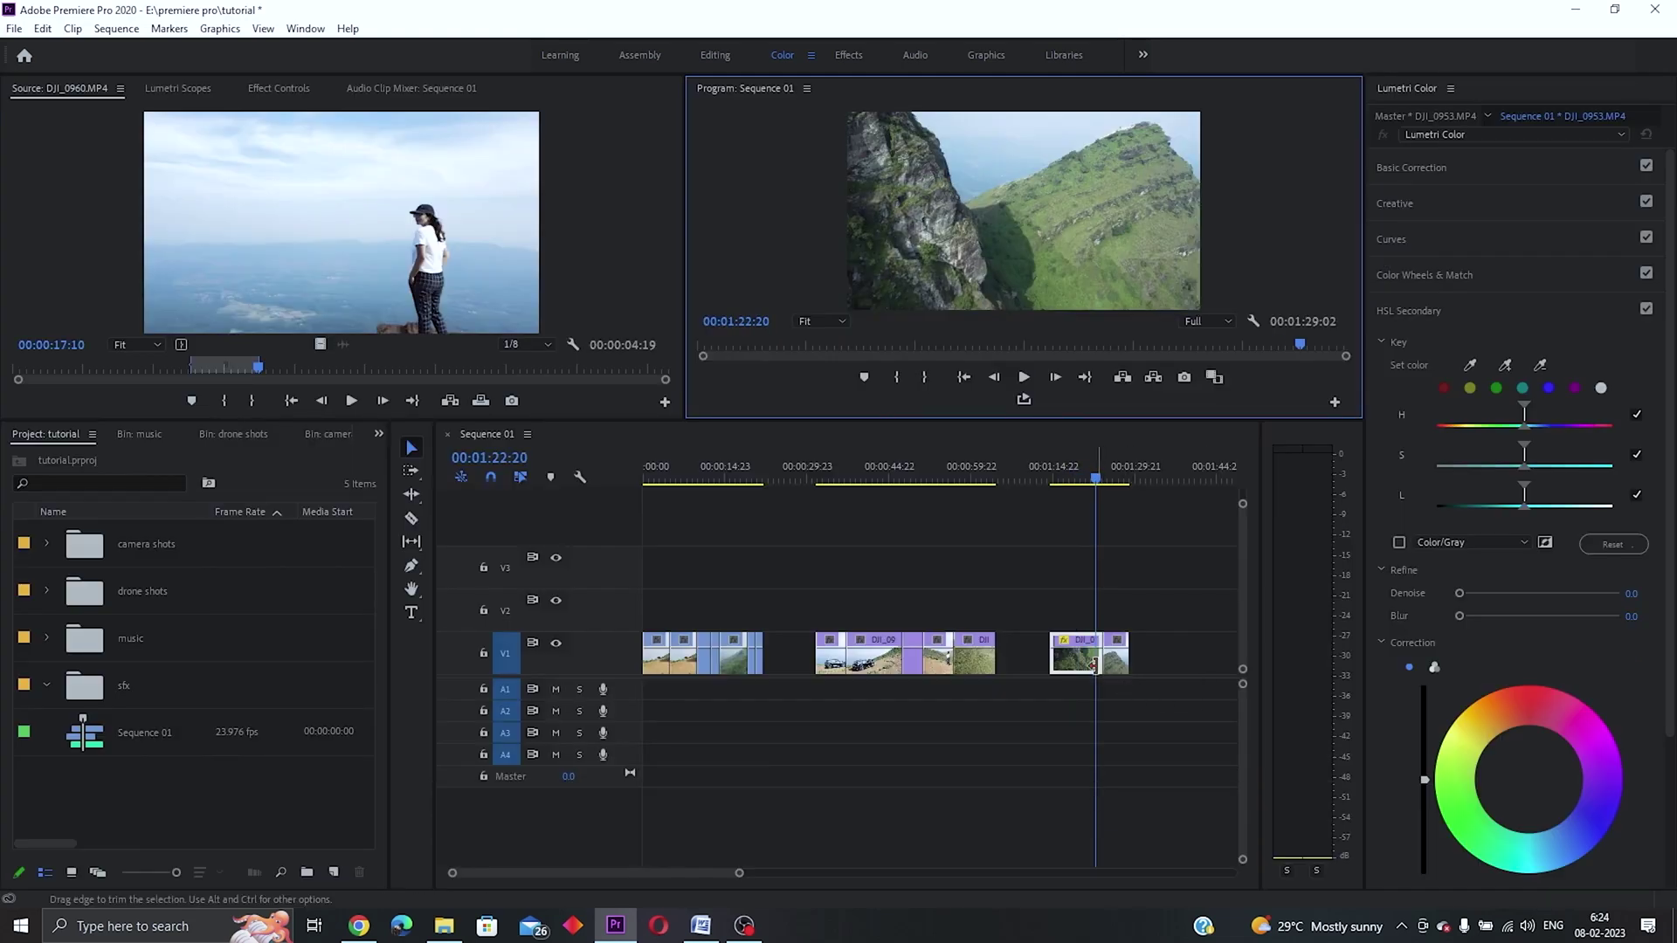
- Reverse the sped-up clip's playback and play it from its start in the maximized Program Monitor
right_click(1086, 655)
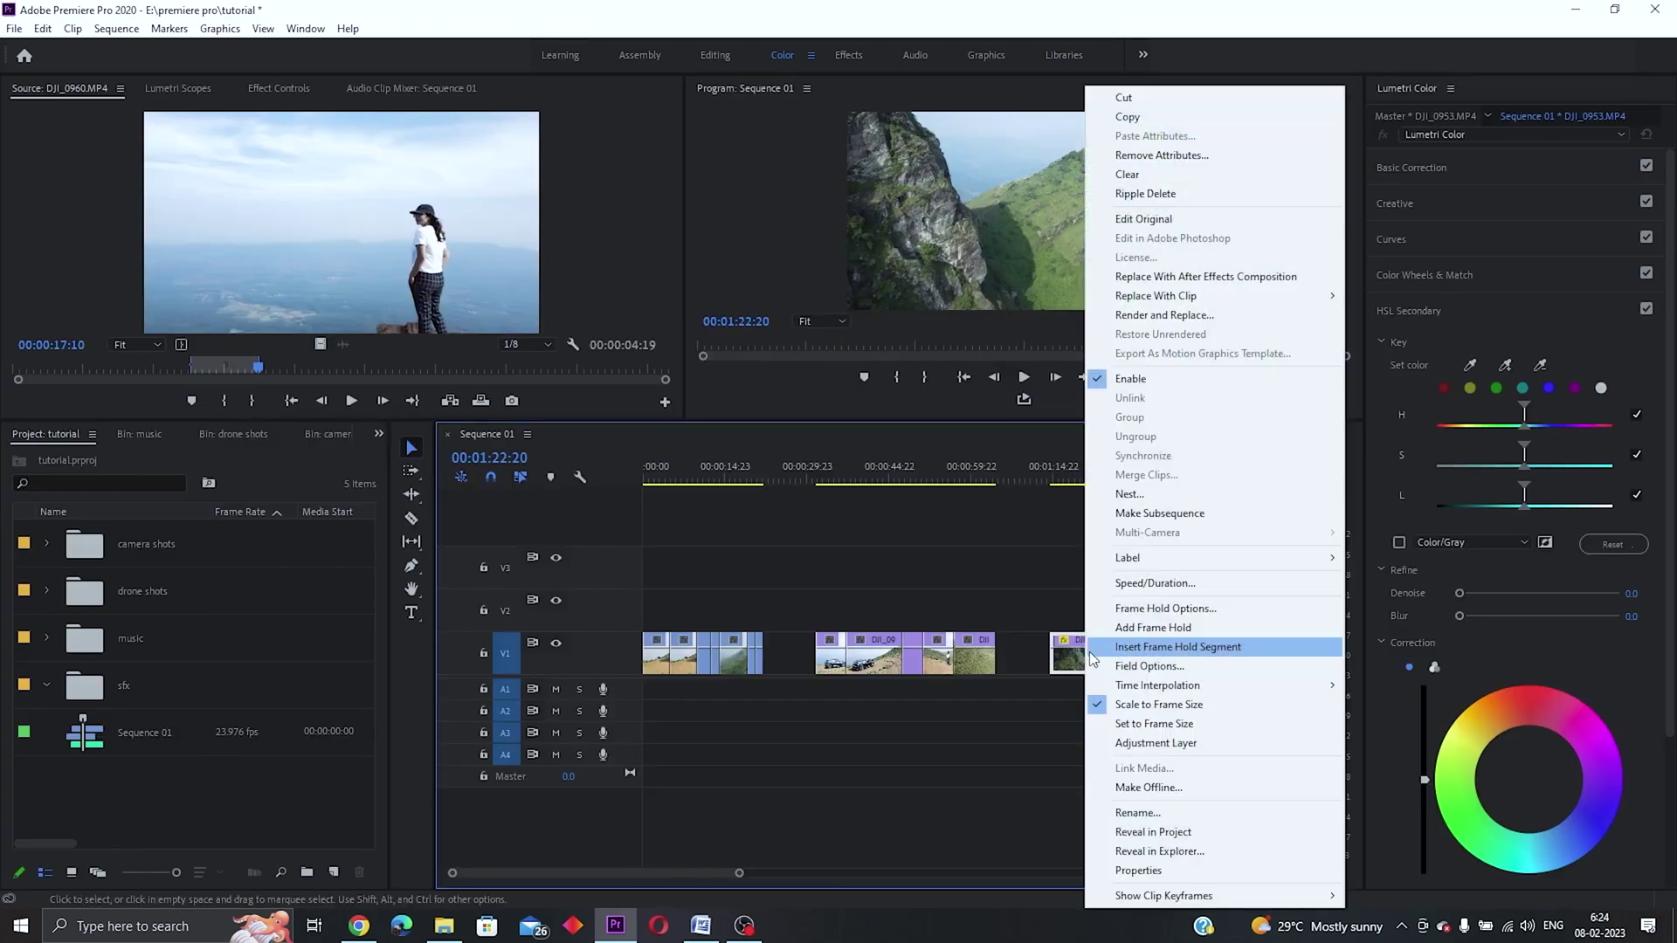
click(1162, 582)
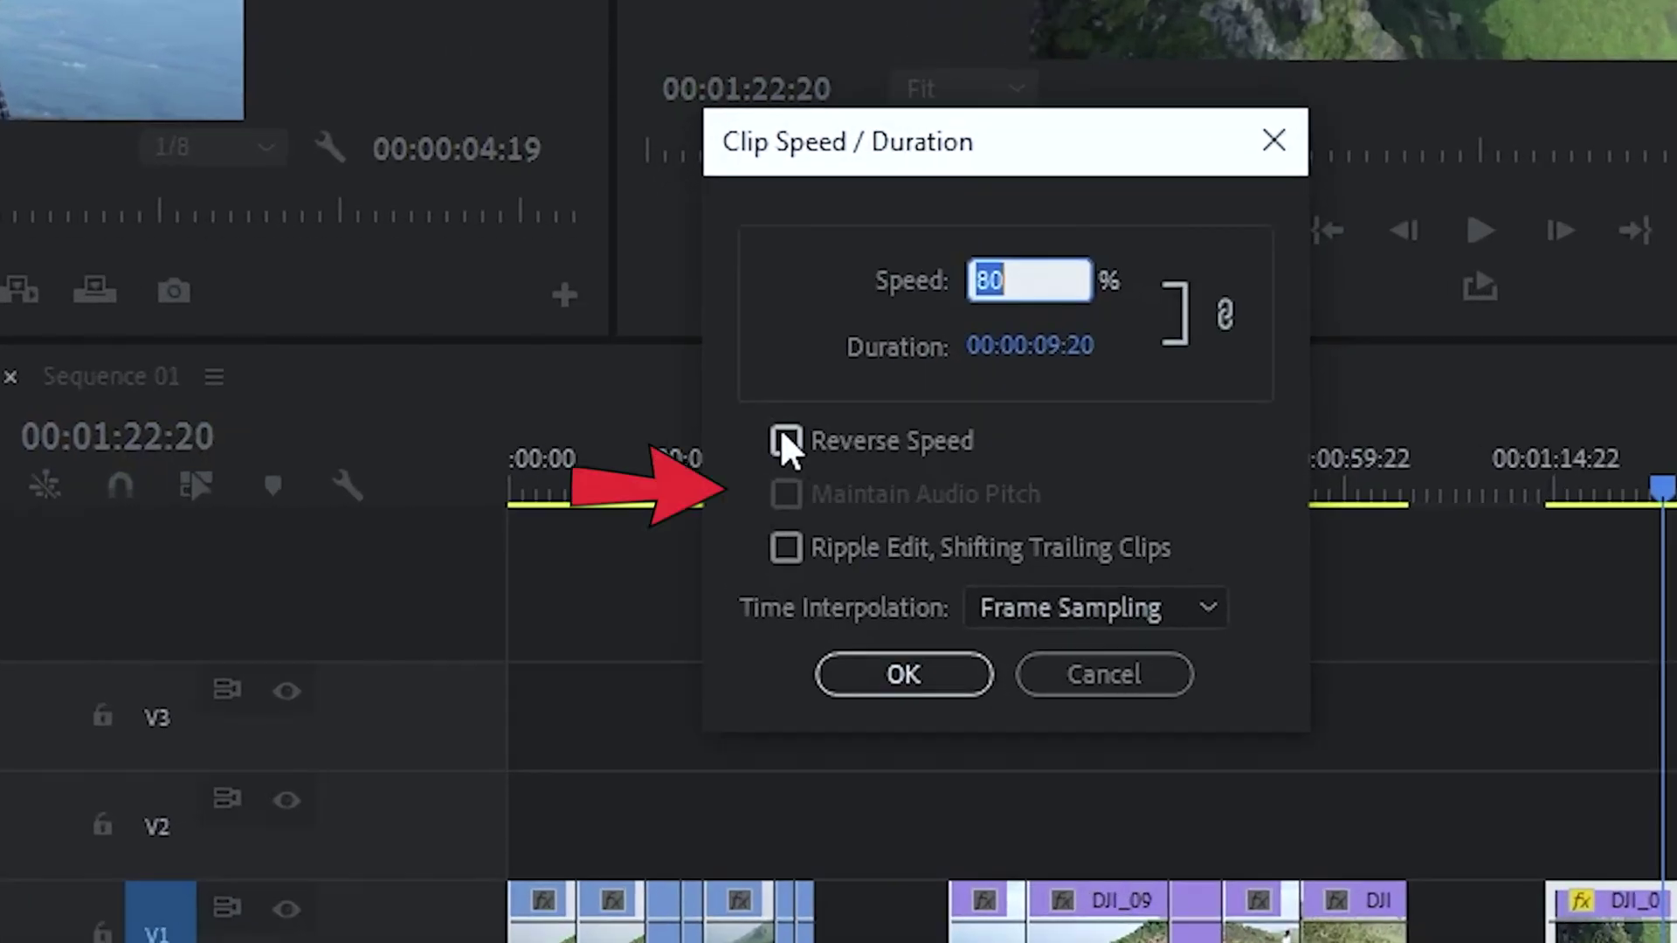
click(751, 459)
click(812, 552)
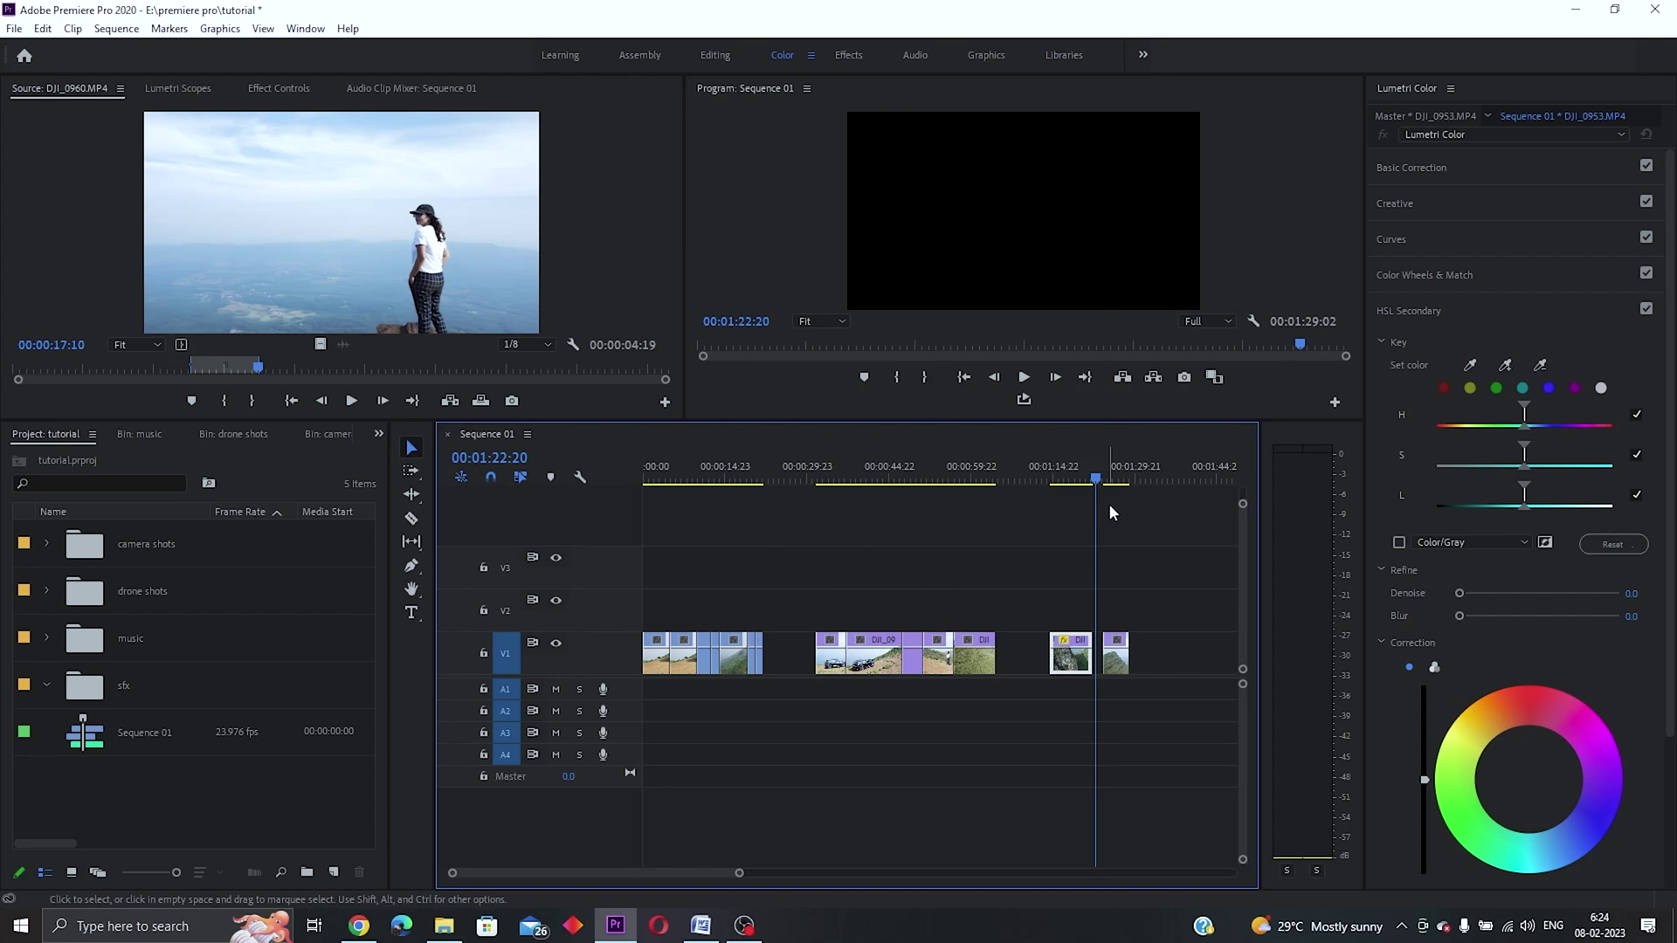
click(1064, 486)
key(grave)
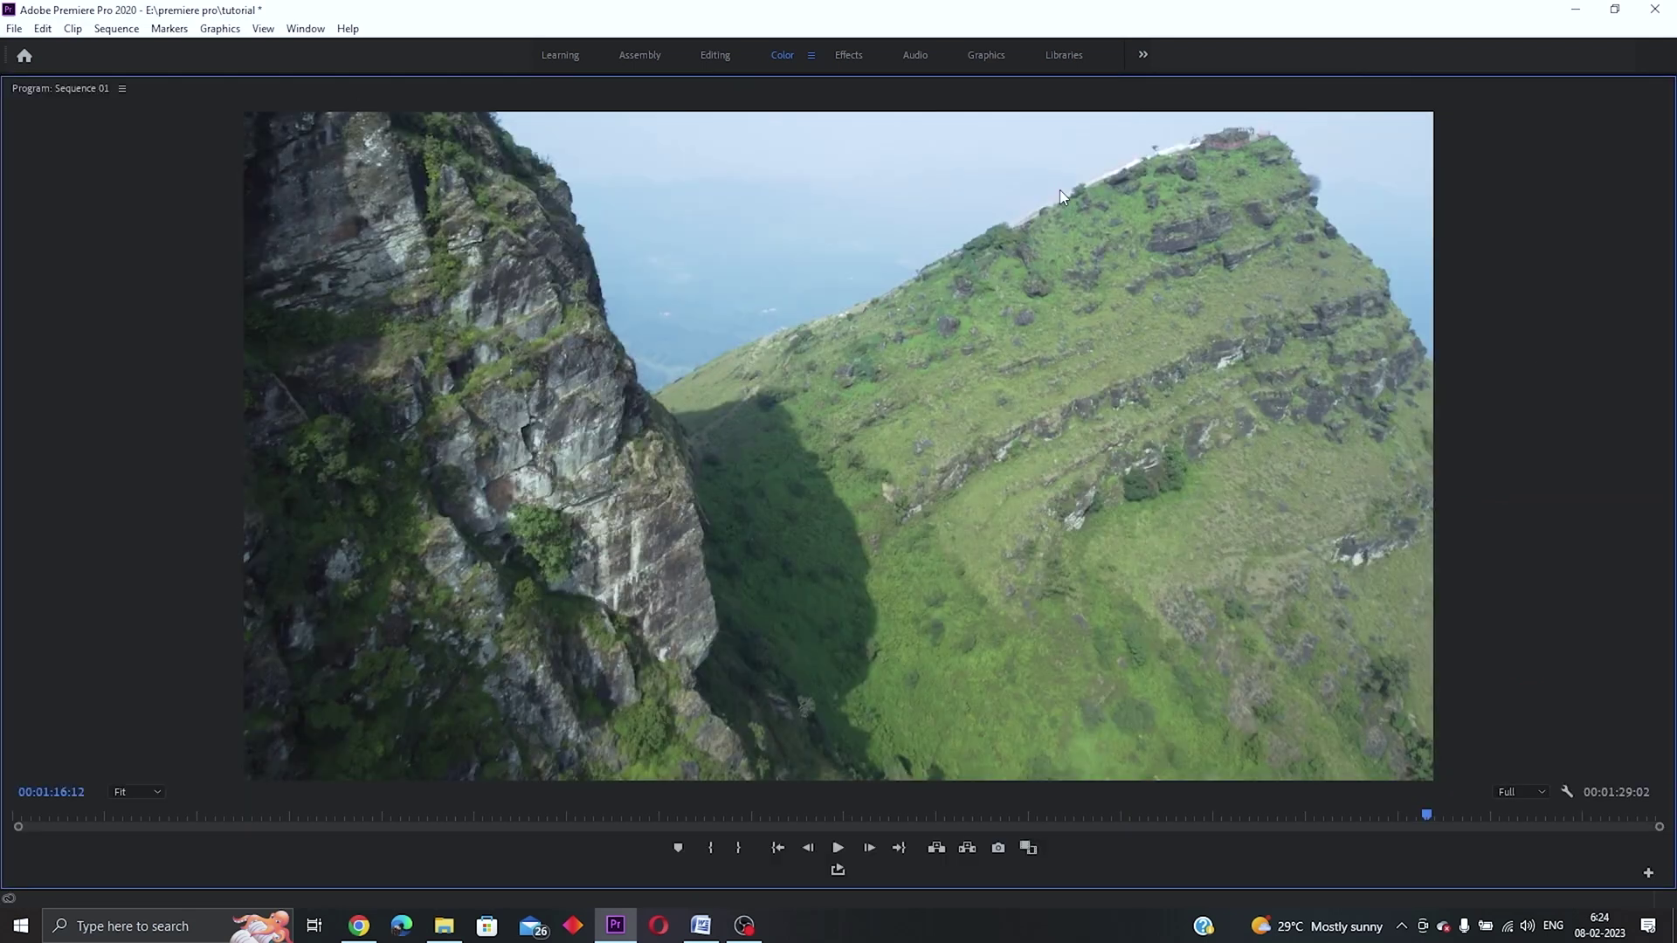
key(space)
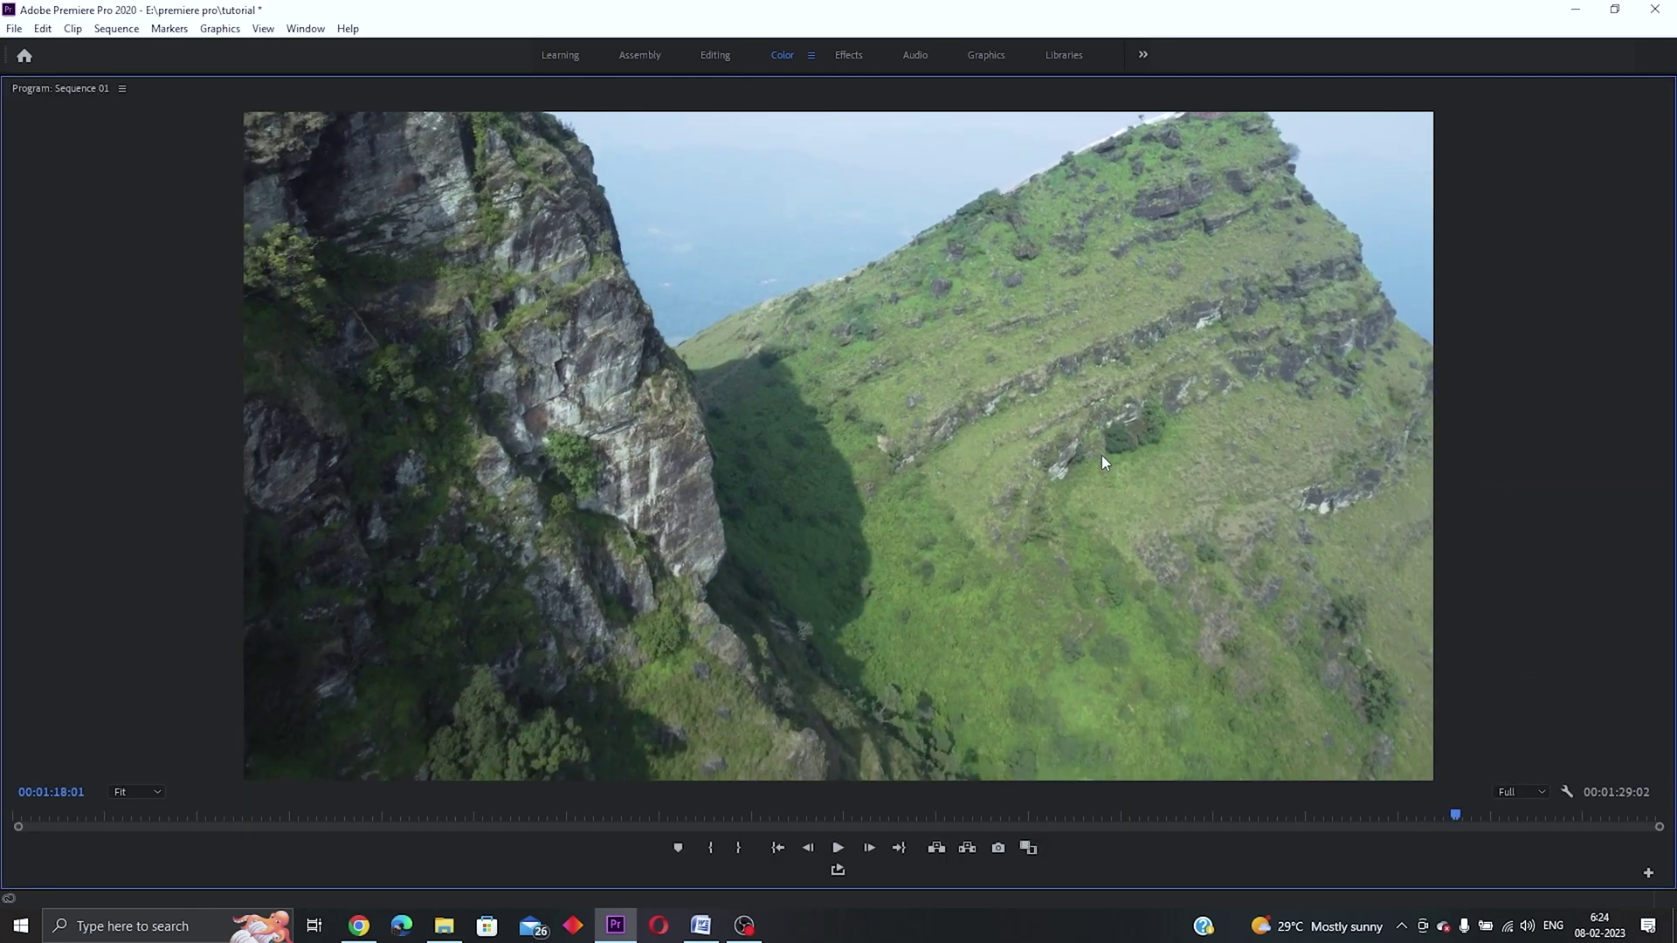
key(grave)
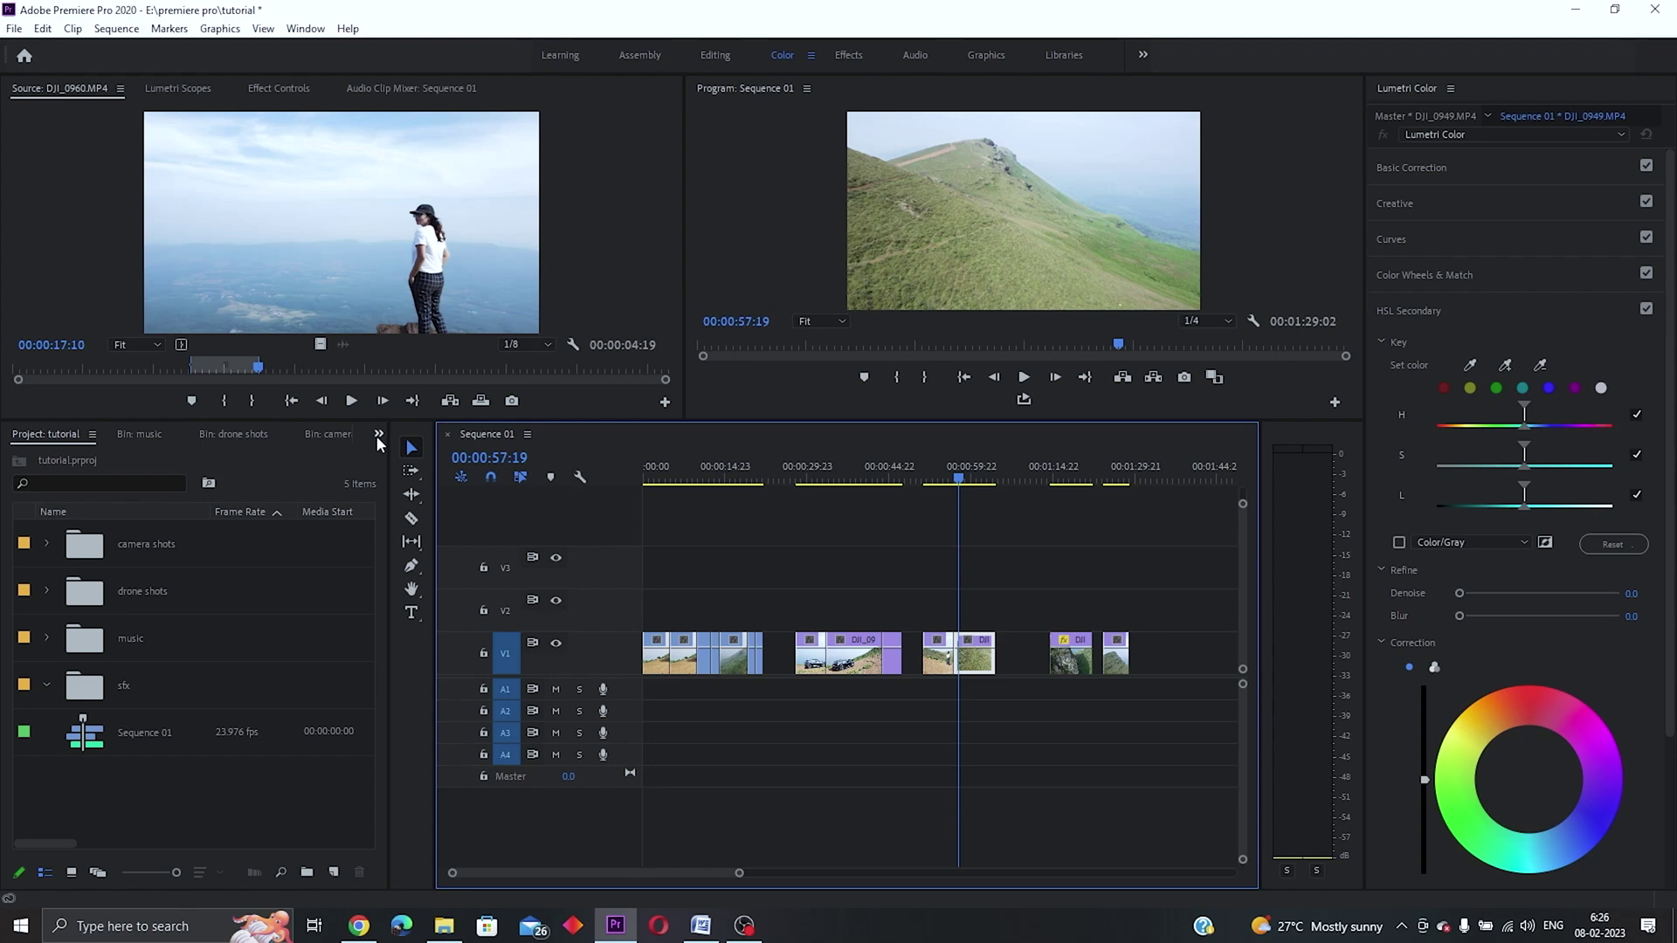
- Drop Dip to Black from Video Transitions > Dissolve on the DJI_0946/DJI_0949 cut near 00:00:57, then lengthen it
click(378, 435)
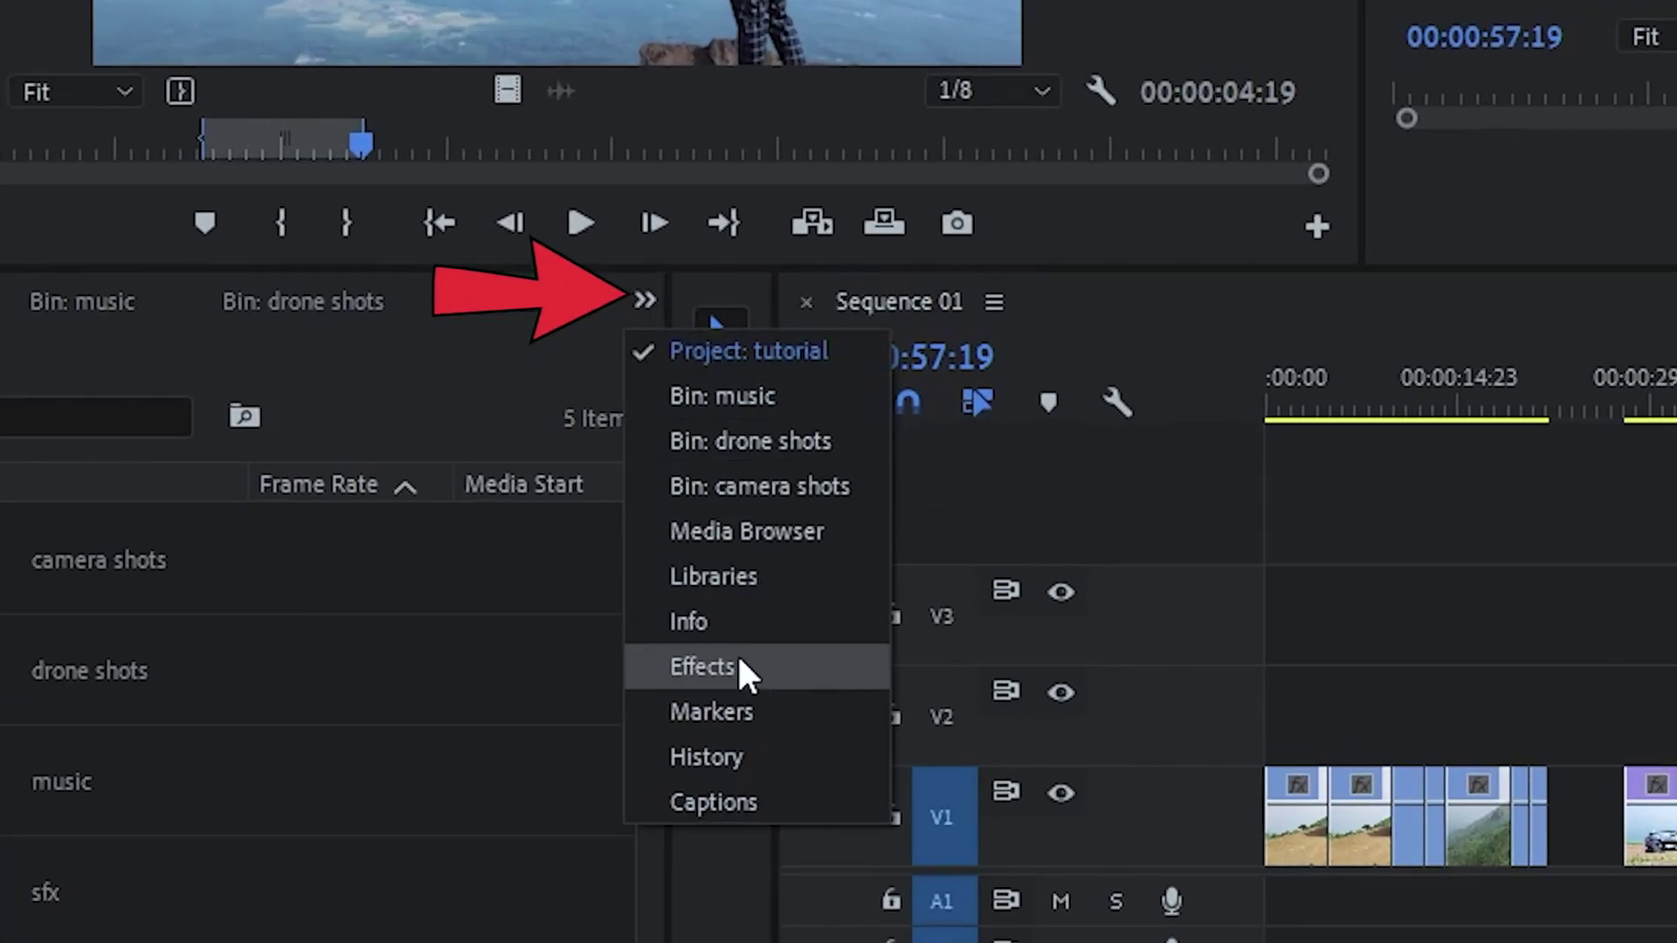
click(739, 669)
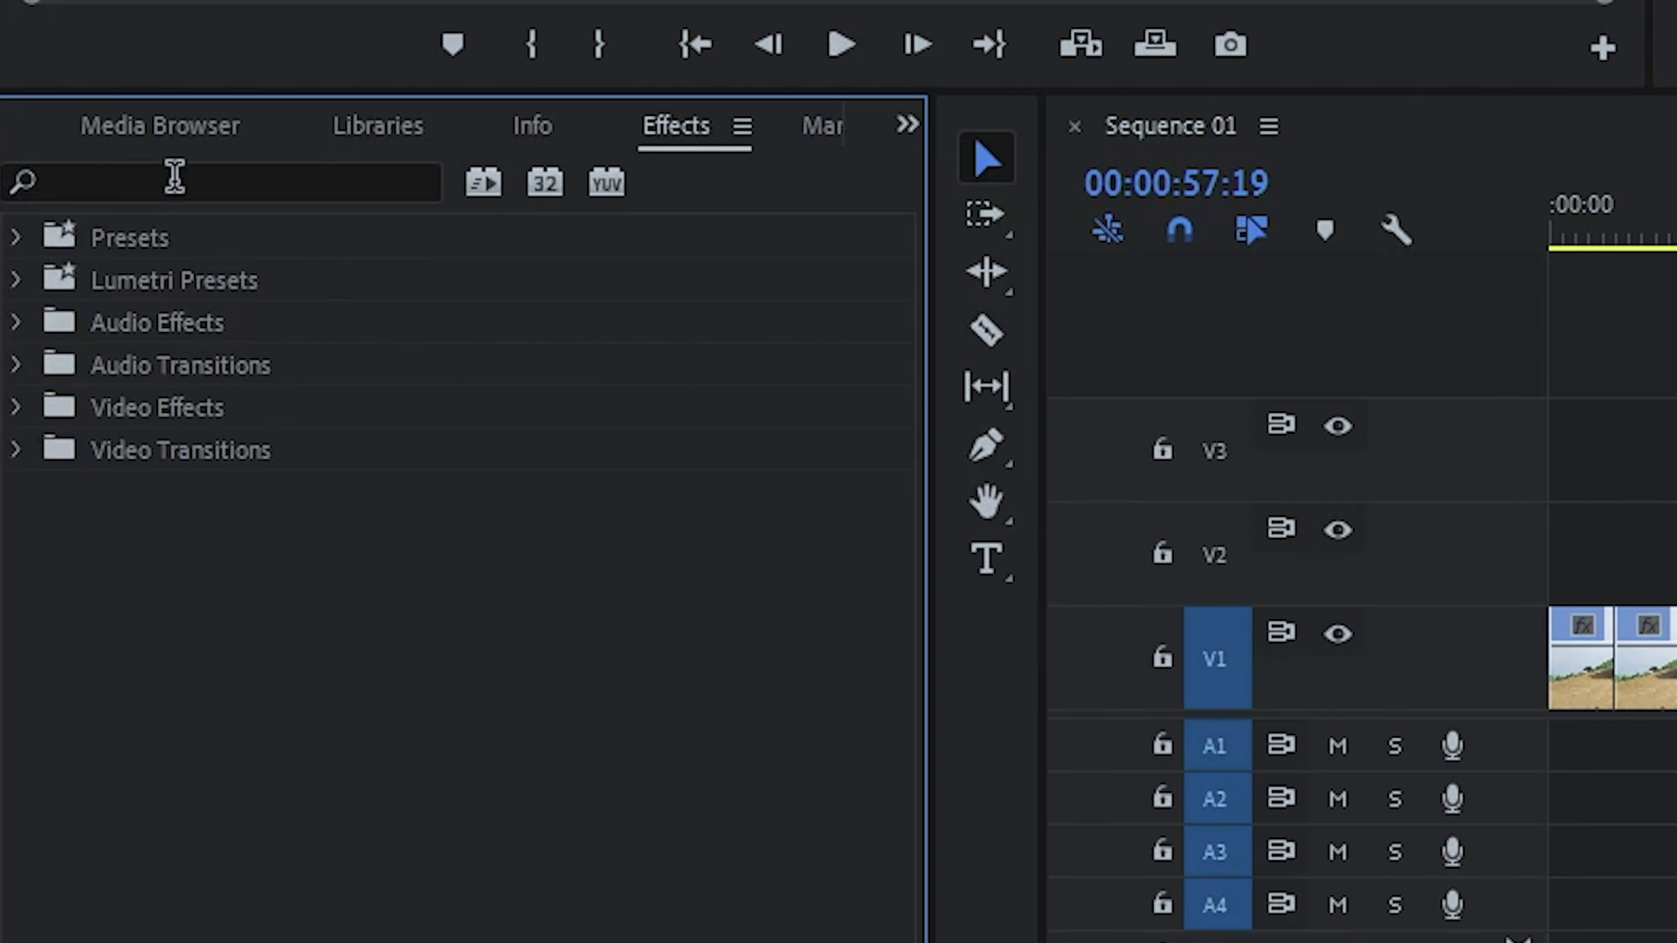
click(16, 450)
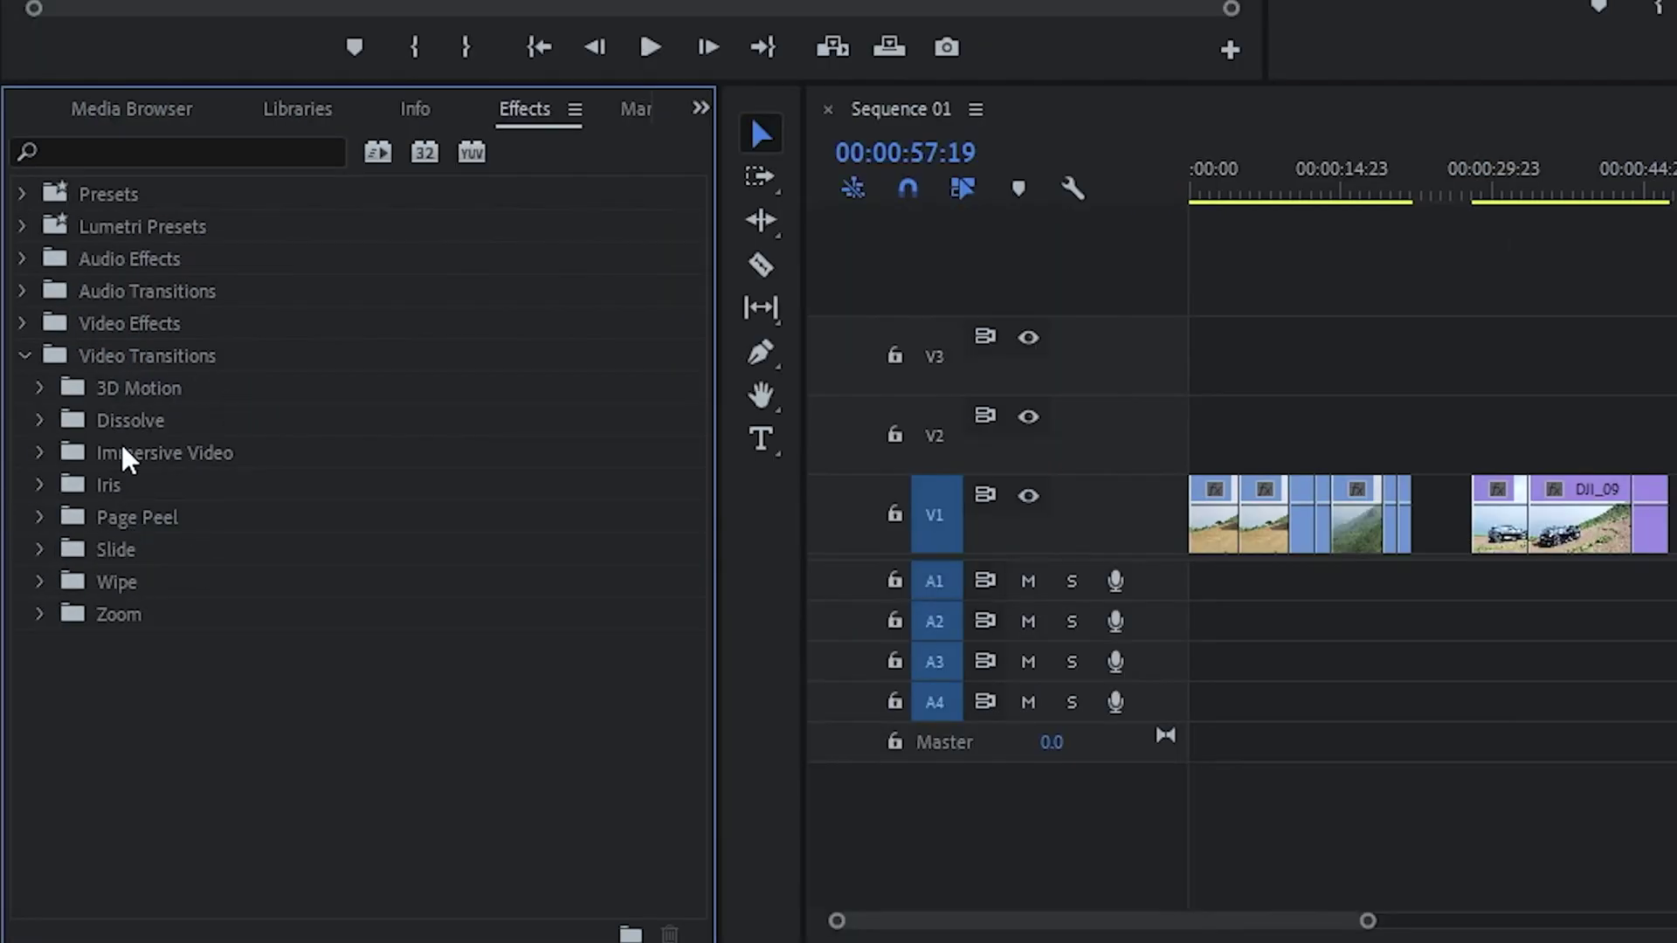
click(40, 421)
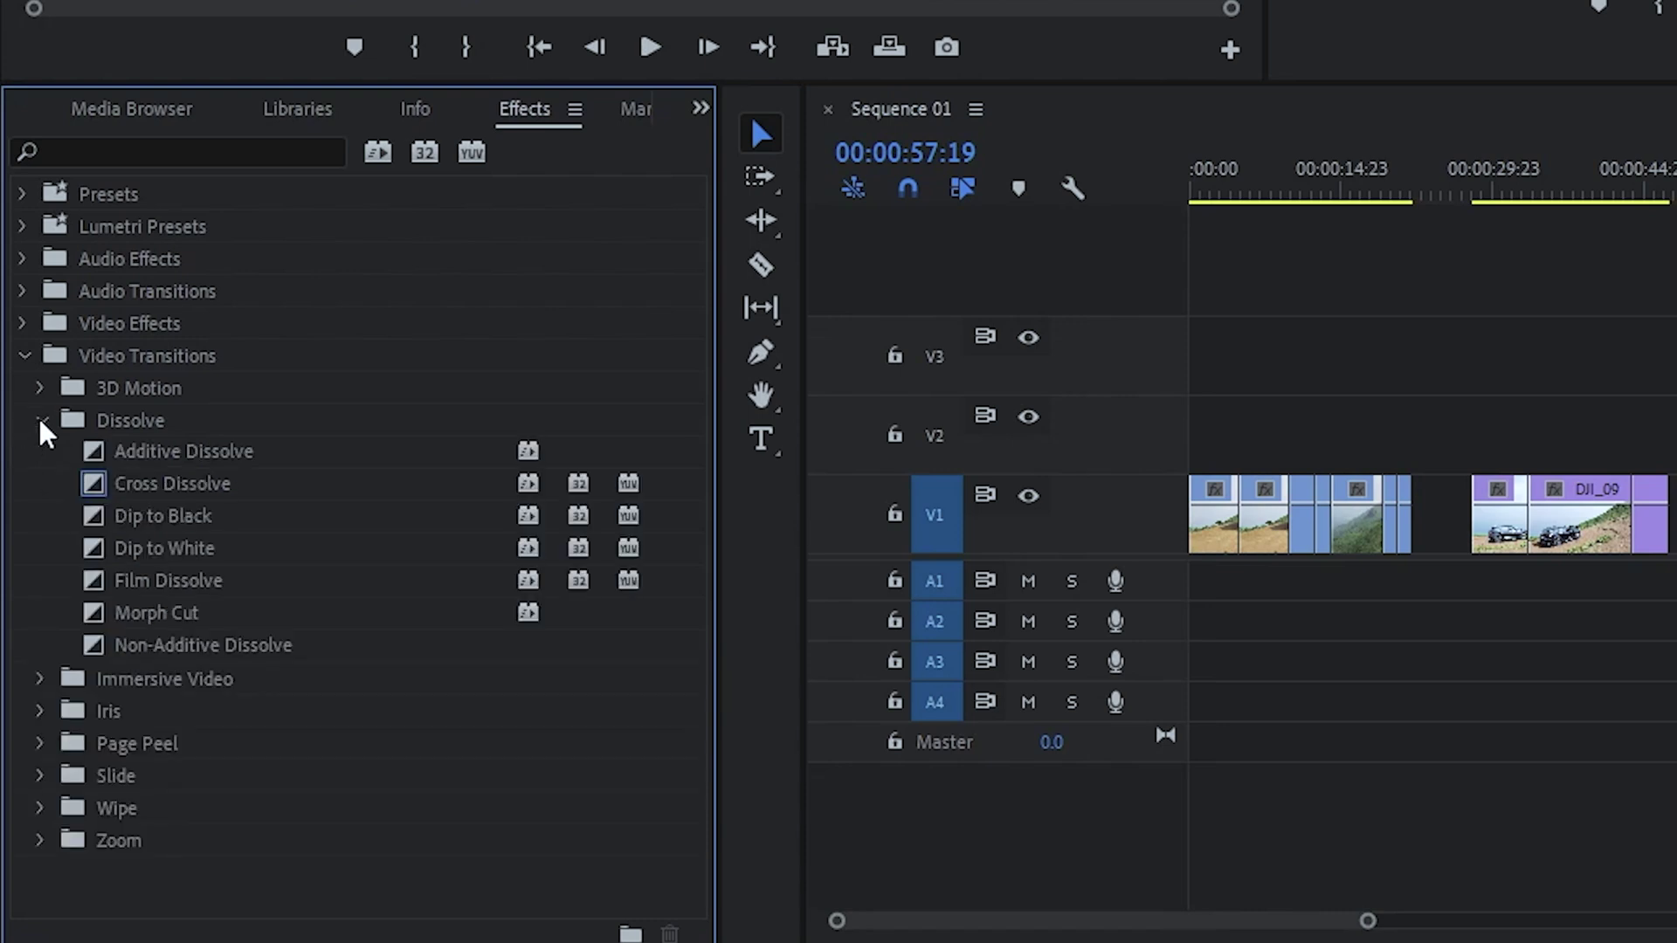
drag(166, 517, 677, 415)
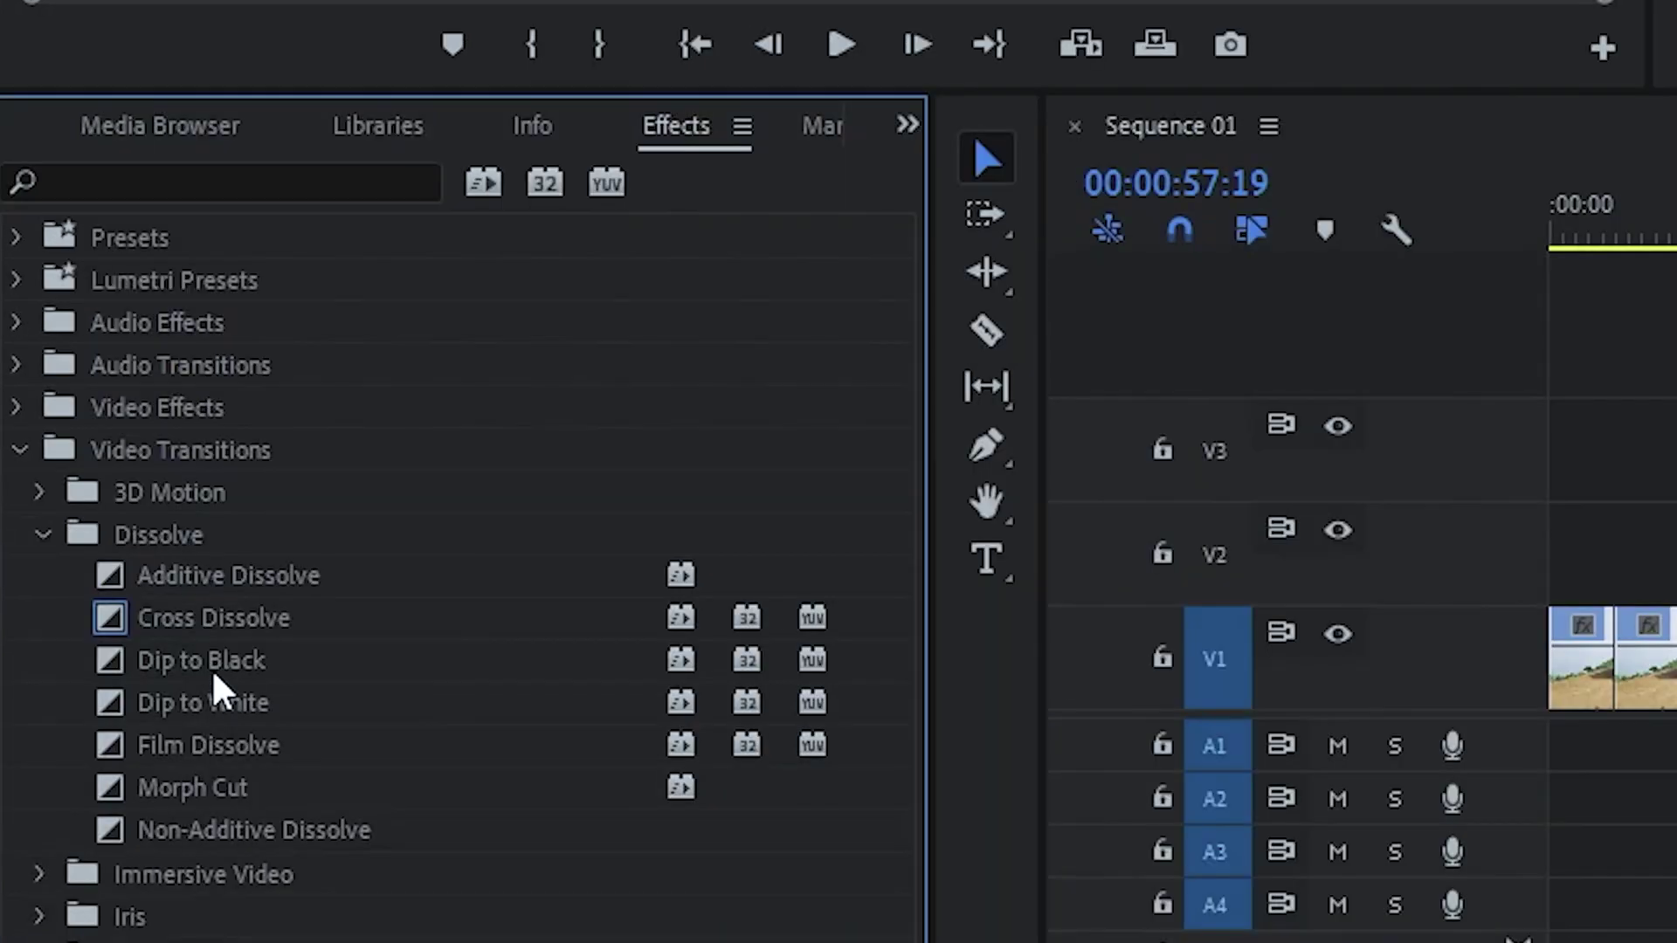
drag(300, 539, 1519, 648)
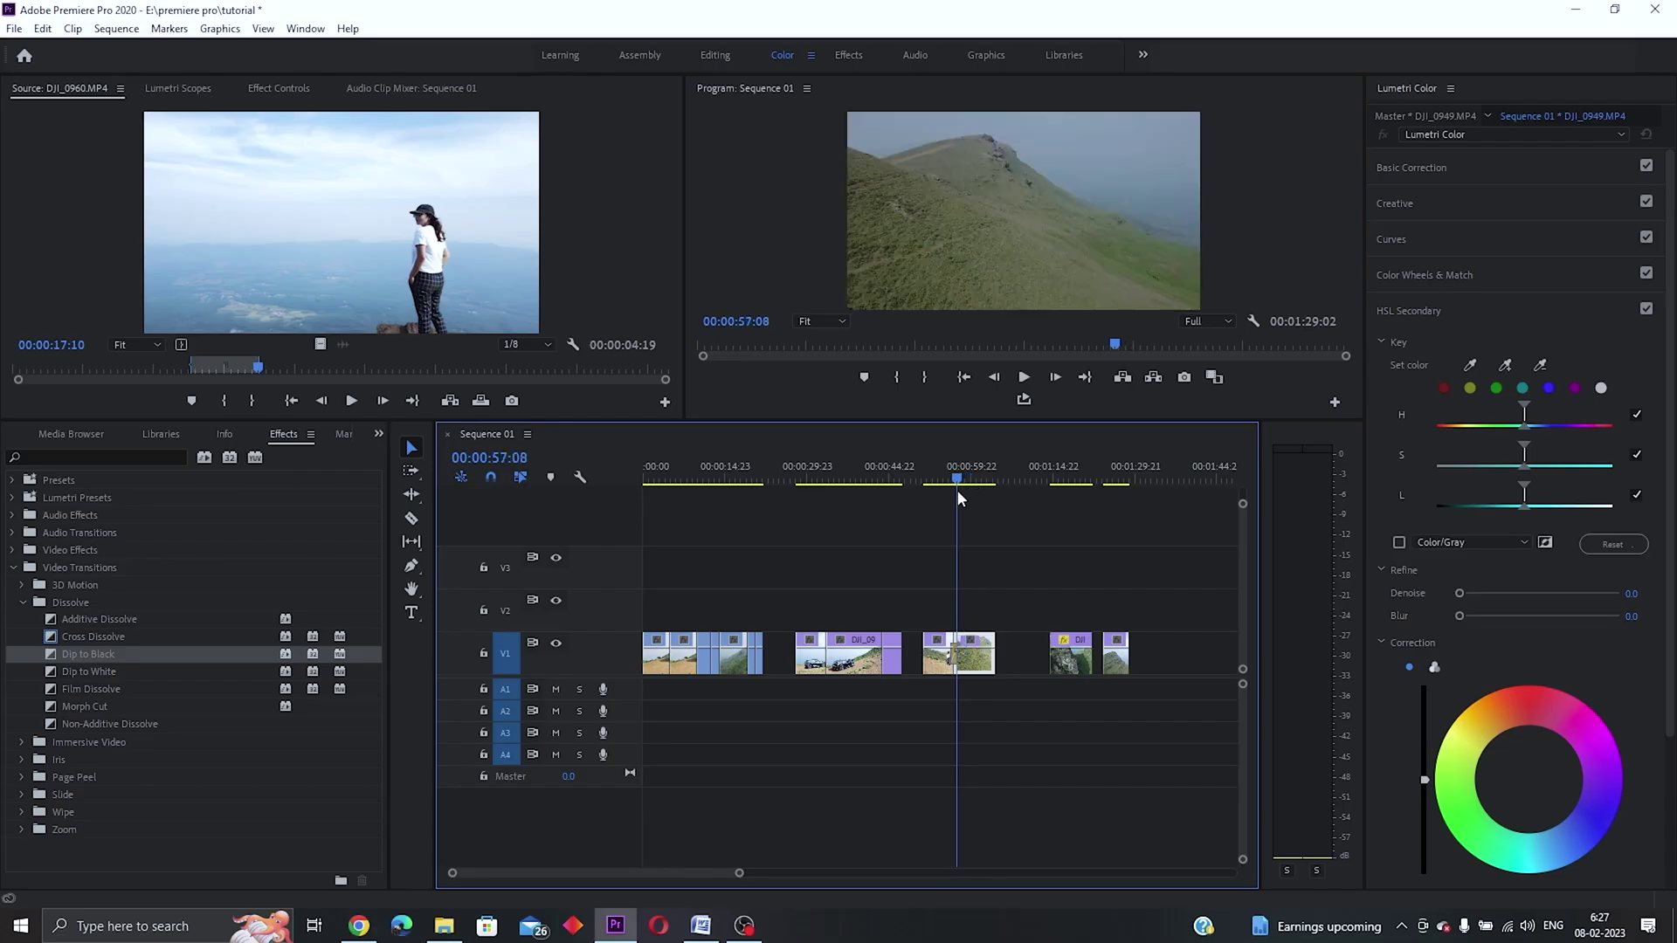
mouse_move(958, 492)
mouse_down()
mouse_move(949, 501)
mouse_move(966, 495)
mouse_up()
drag(738, 873, 635, 869)
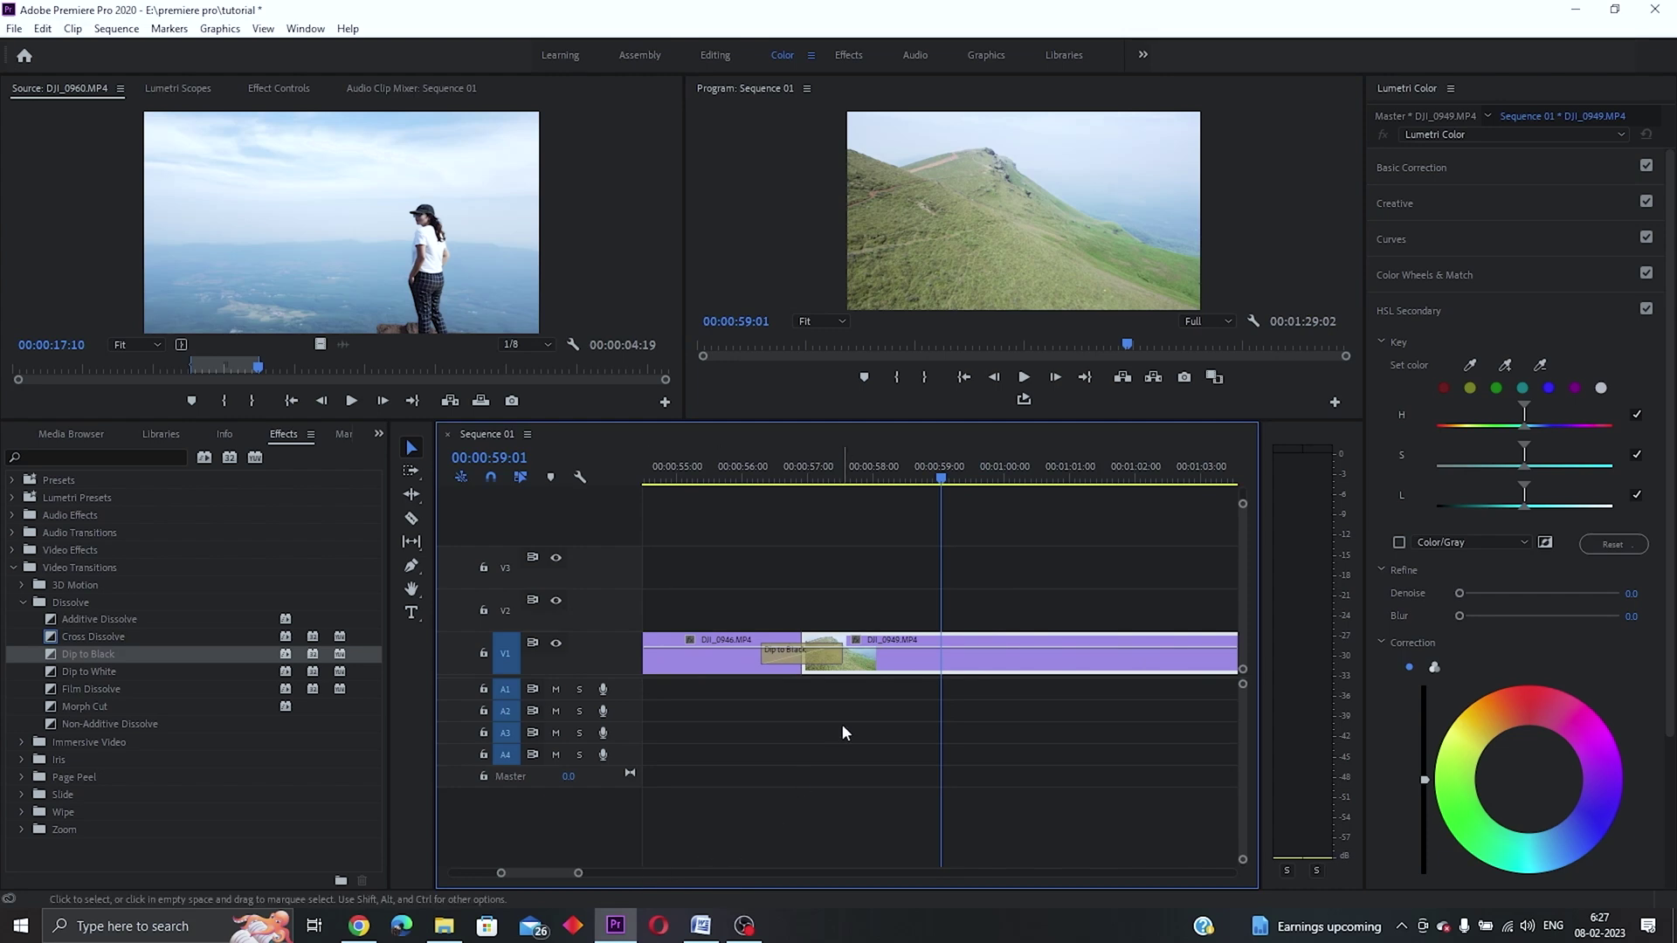
drag(843, 664, 1019, 671)
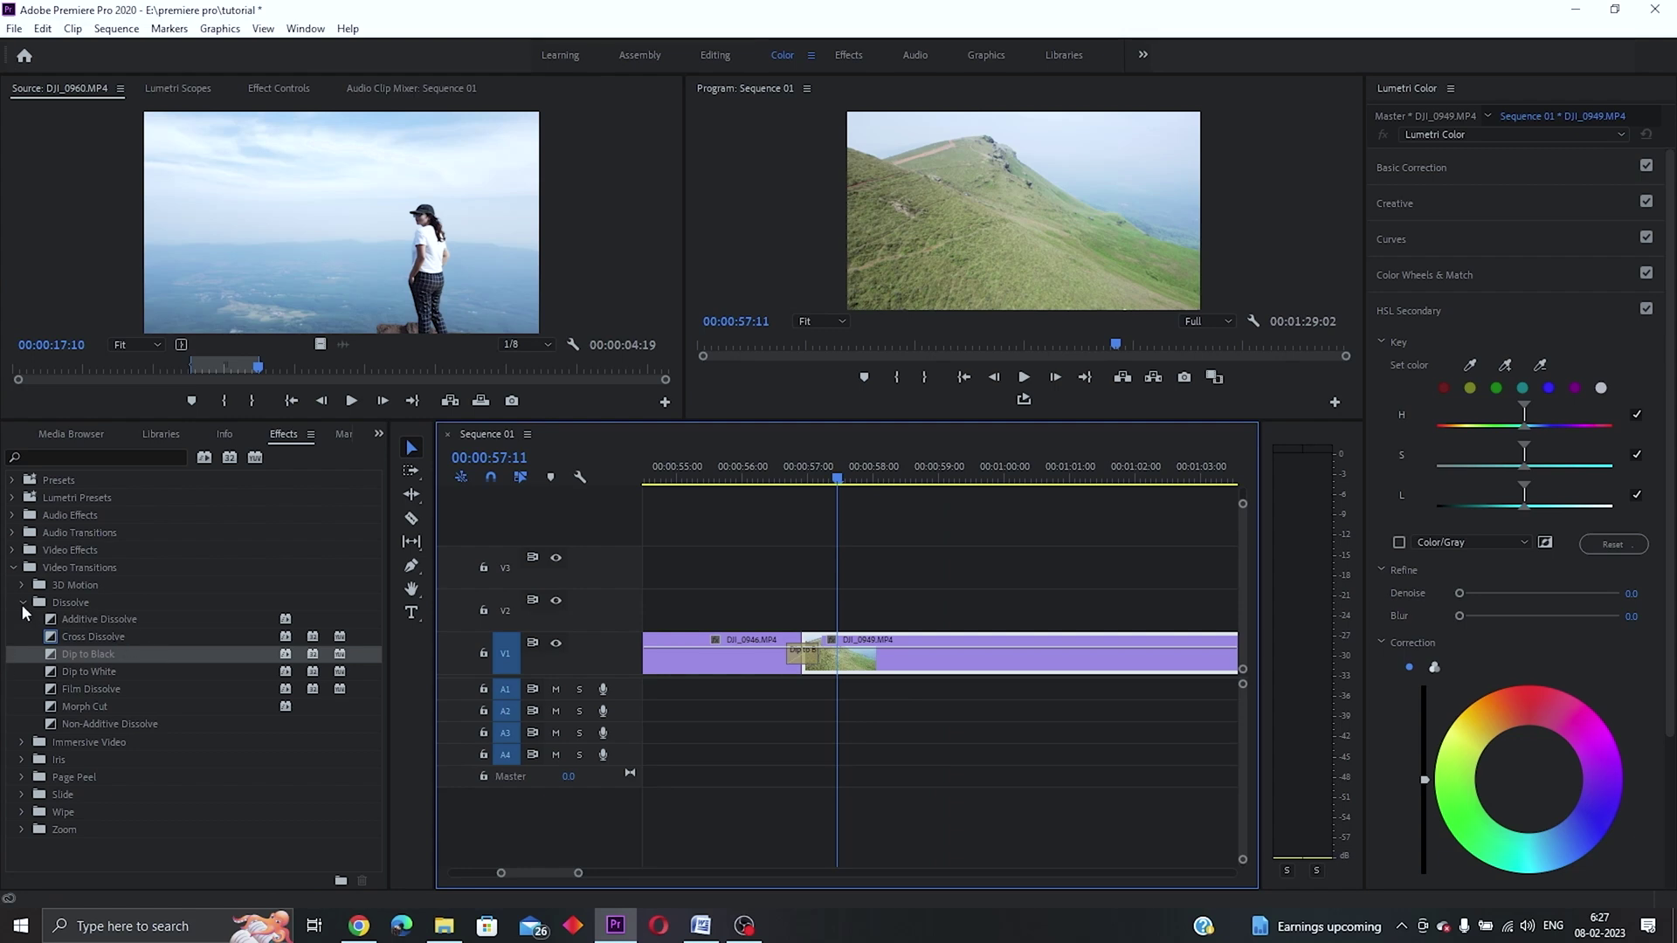
click(14, 569)
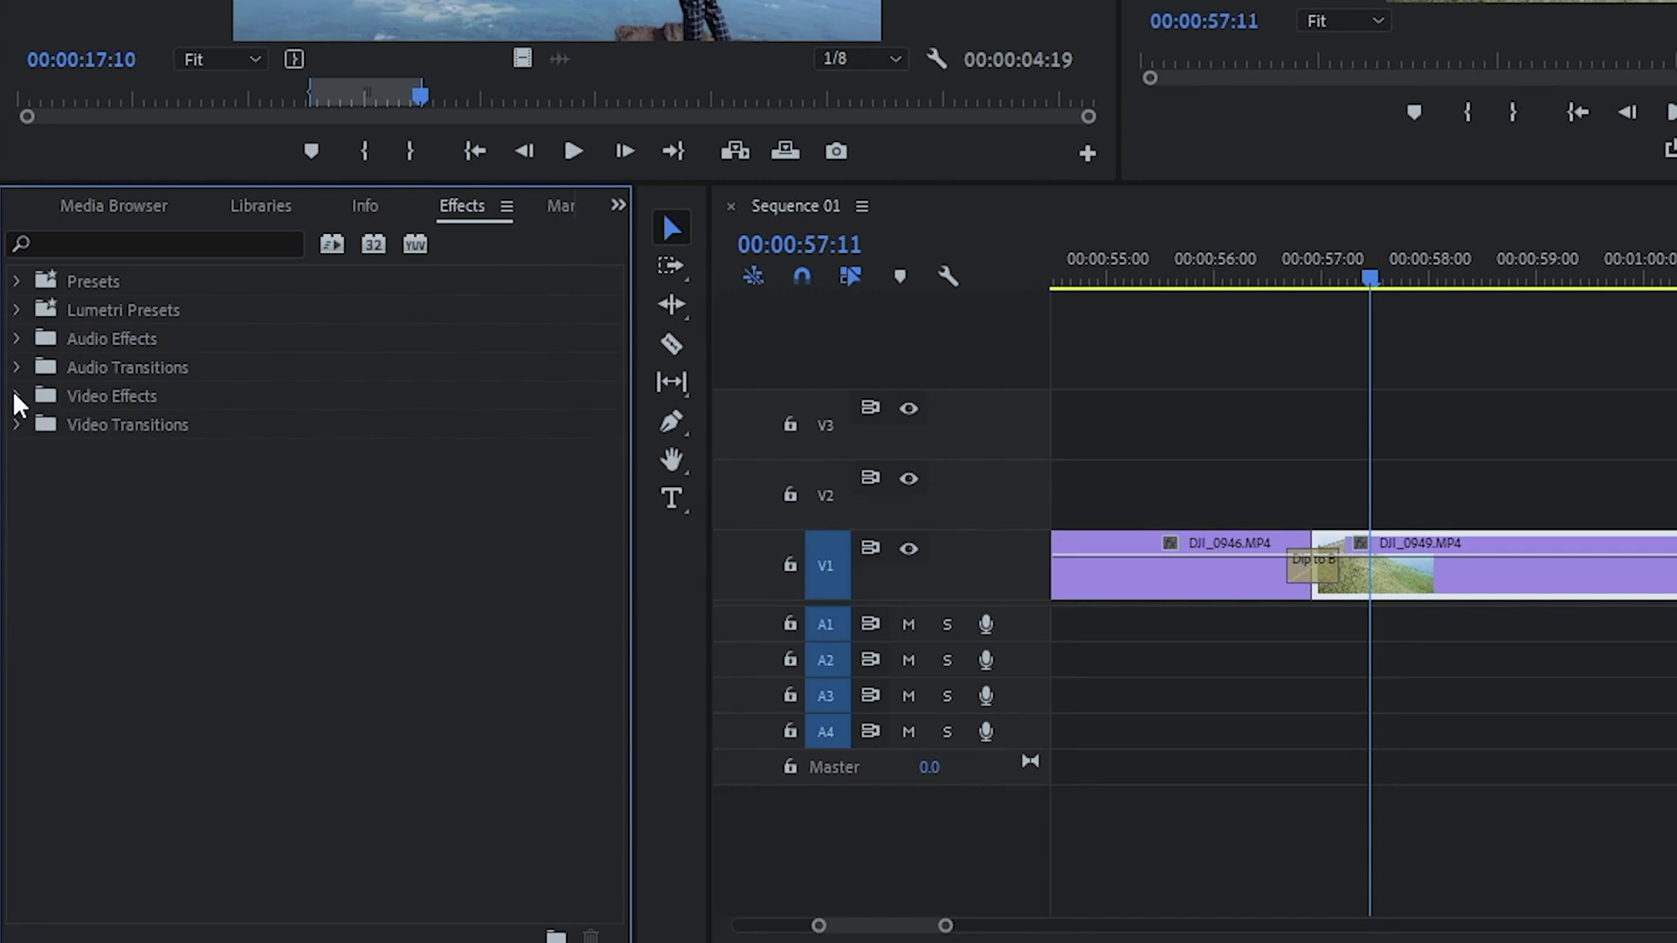
- Apply Gaussian Blur from Video Effects > Blur & Sharpen to the DJI_0949 clip
click(17, 396)
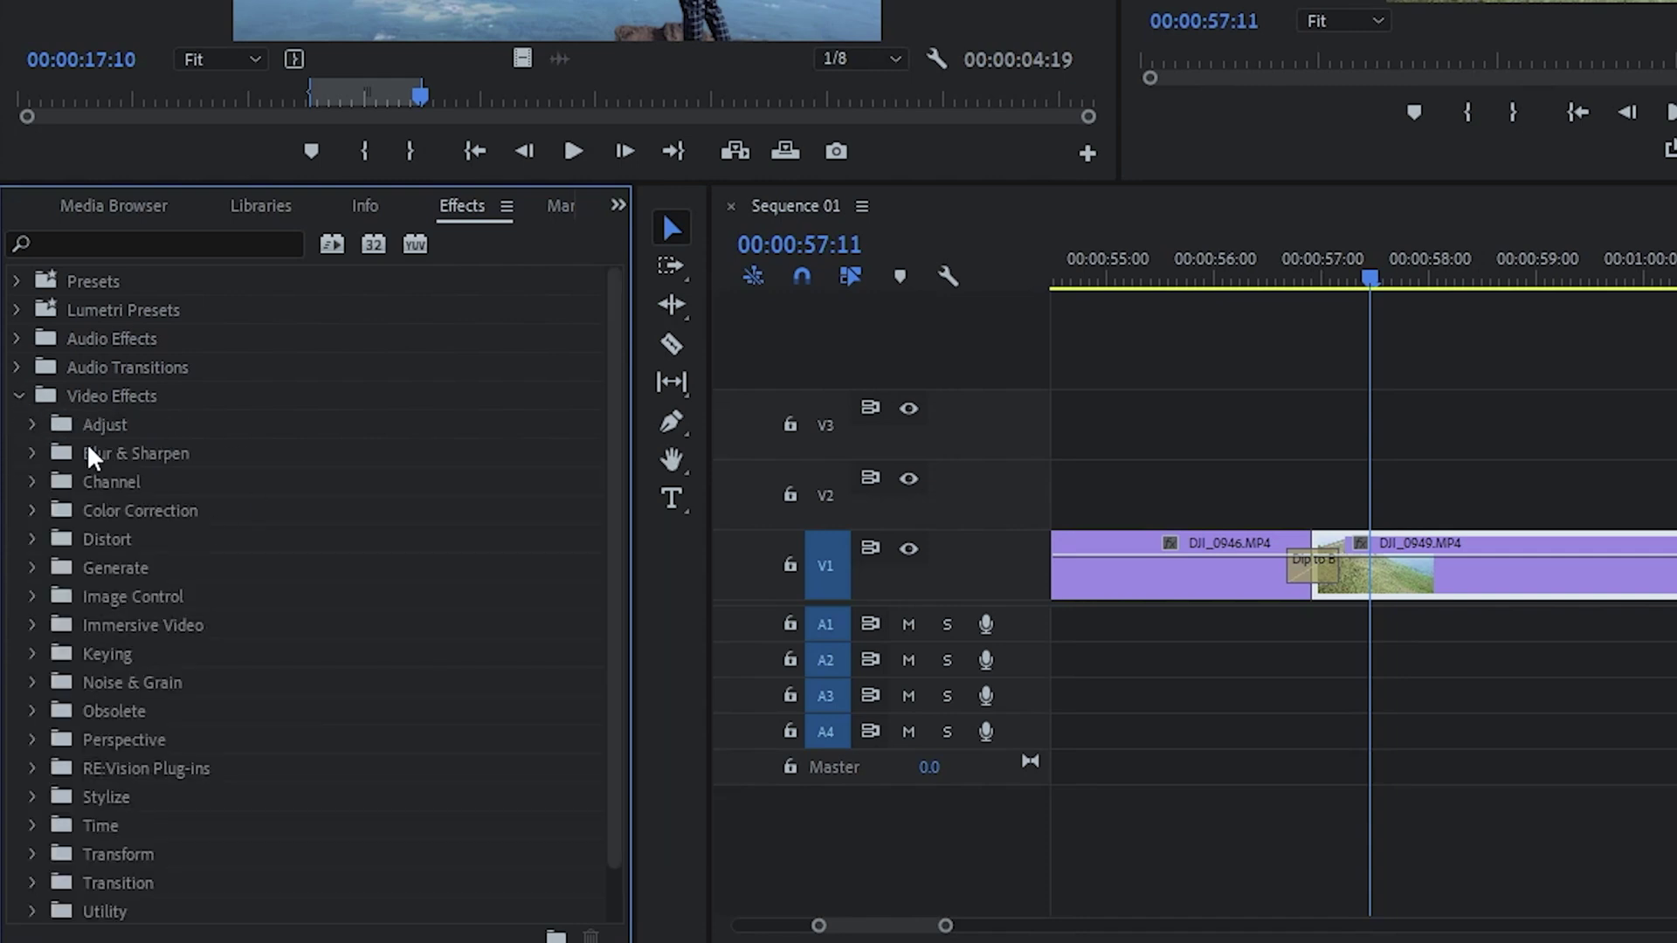
click(33, 454)
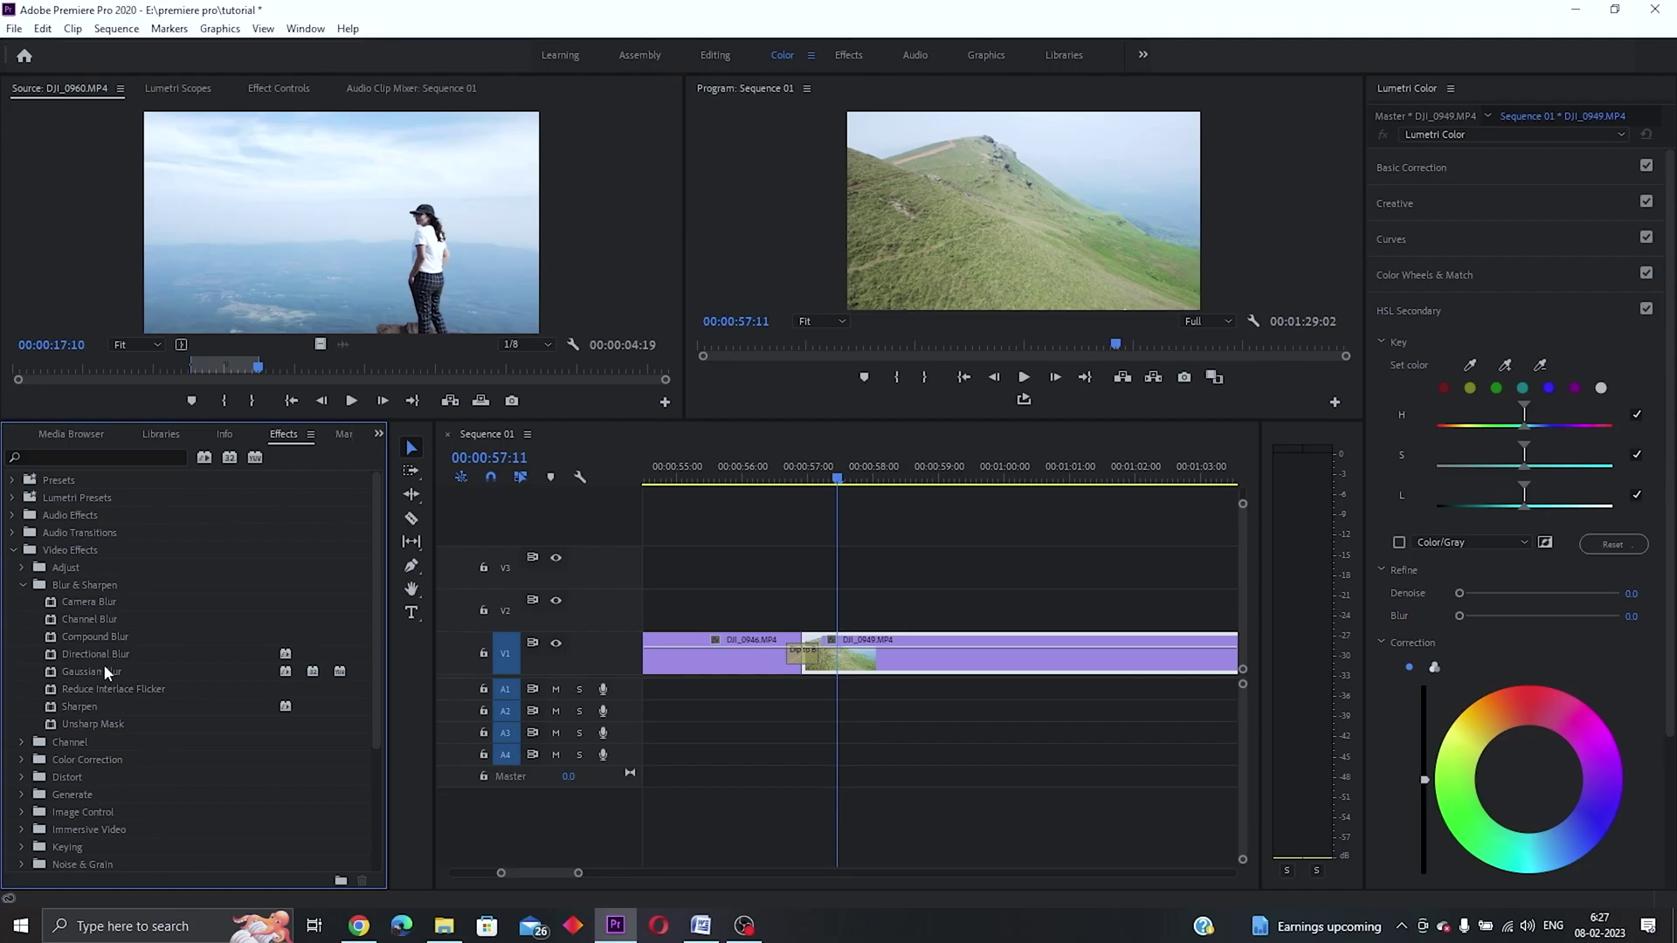
drag(165, 593, 1478, 562)
drag(903, 651, 906, 651)
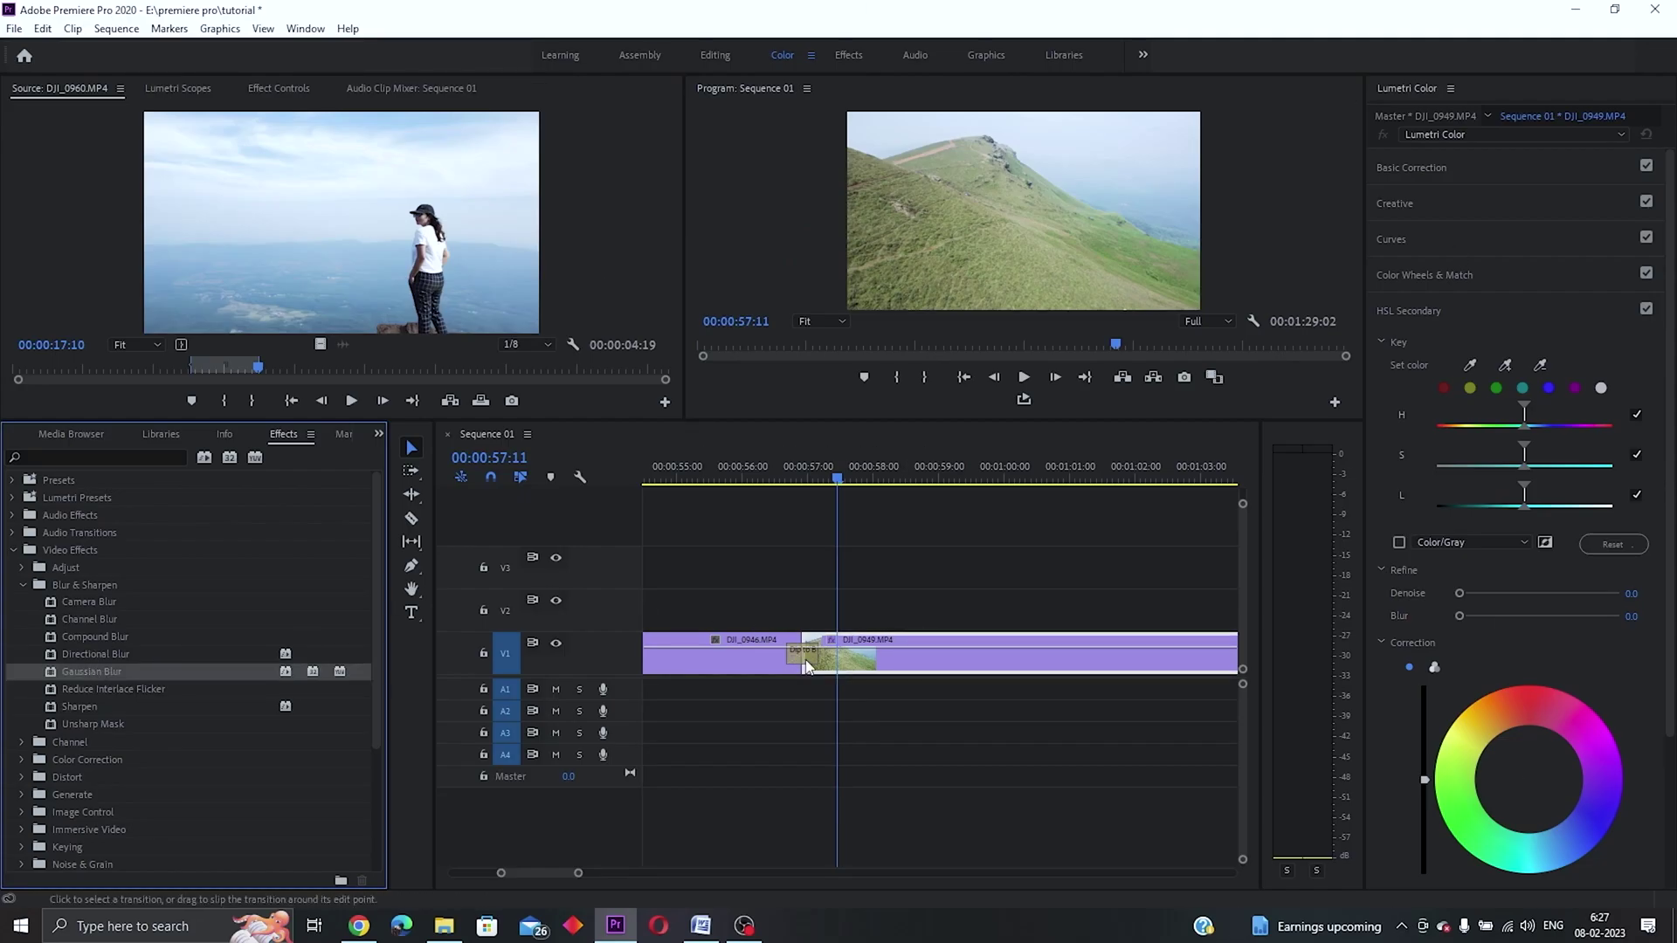
- Set Gaussian Blur's Blurriness to 64 with Repeat Edge Pixels enabled
click(281, 88)
drag(668, 163, 680, 271)
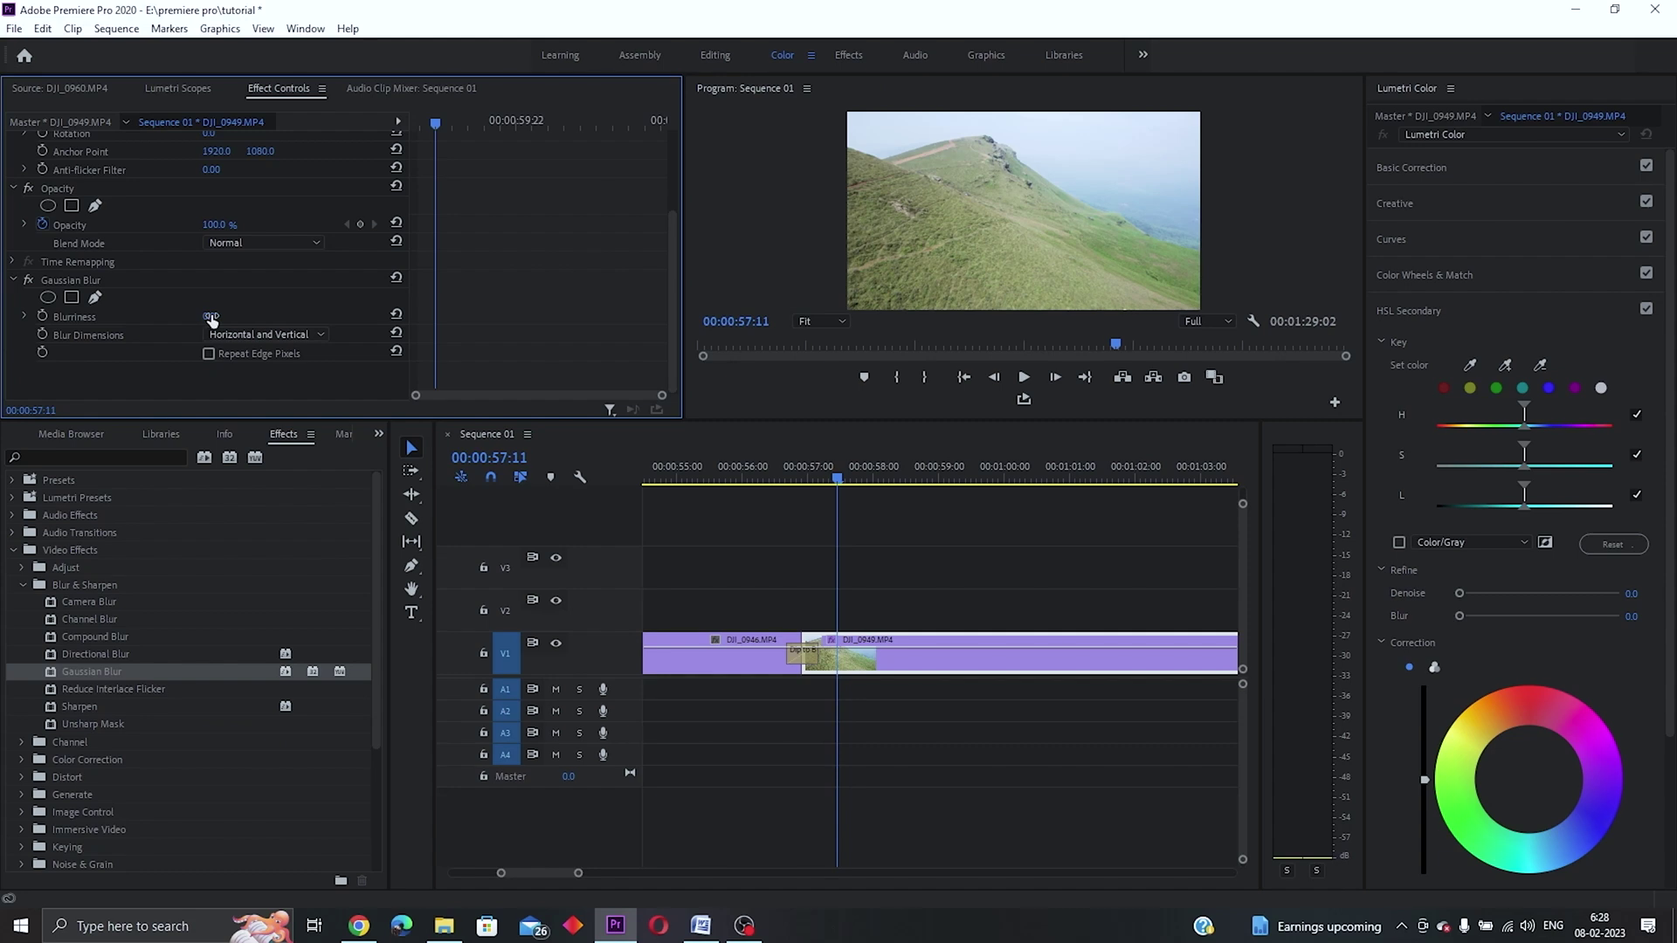
mouse_move(385, 511)
mouse_down()
mouse_move(410, 511)
mouse_move(384, 511)
mouse_up()
drag(208, 316, 208, 356)
click(208, 355)
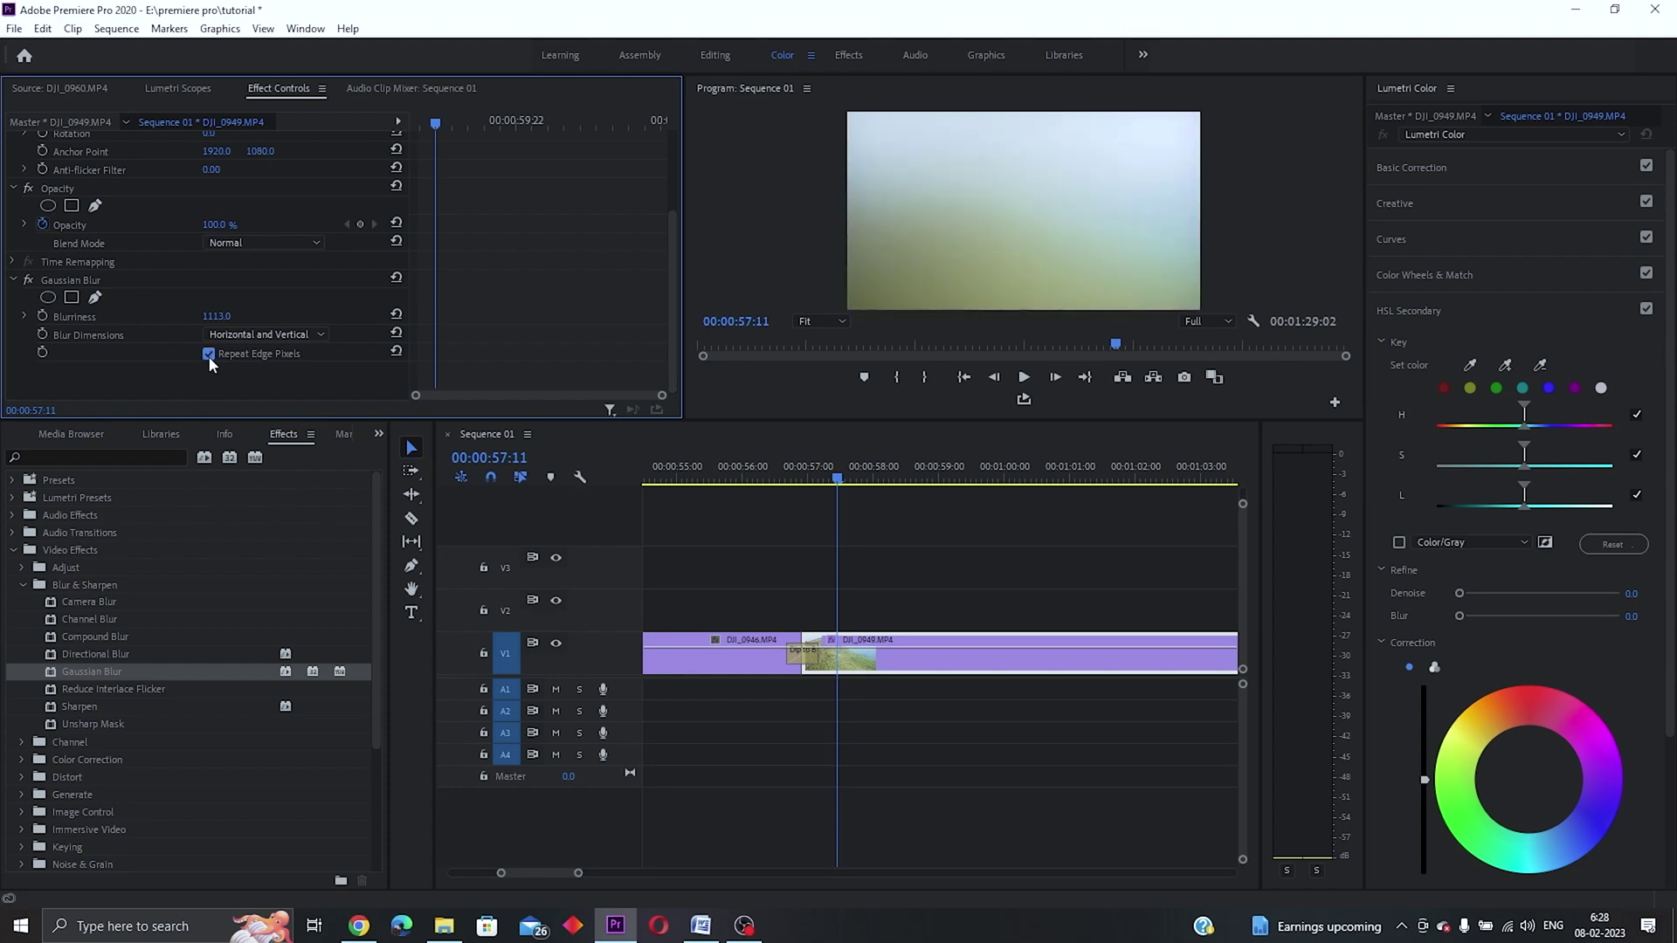
drag(216, 316, 157, 316)
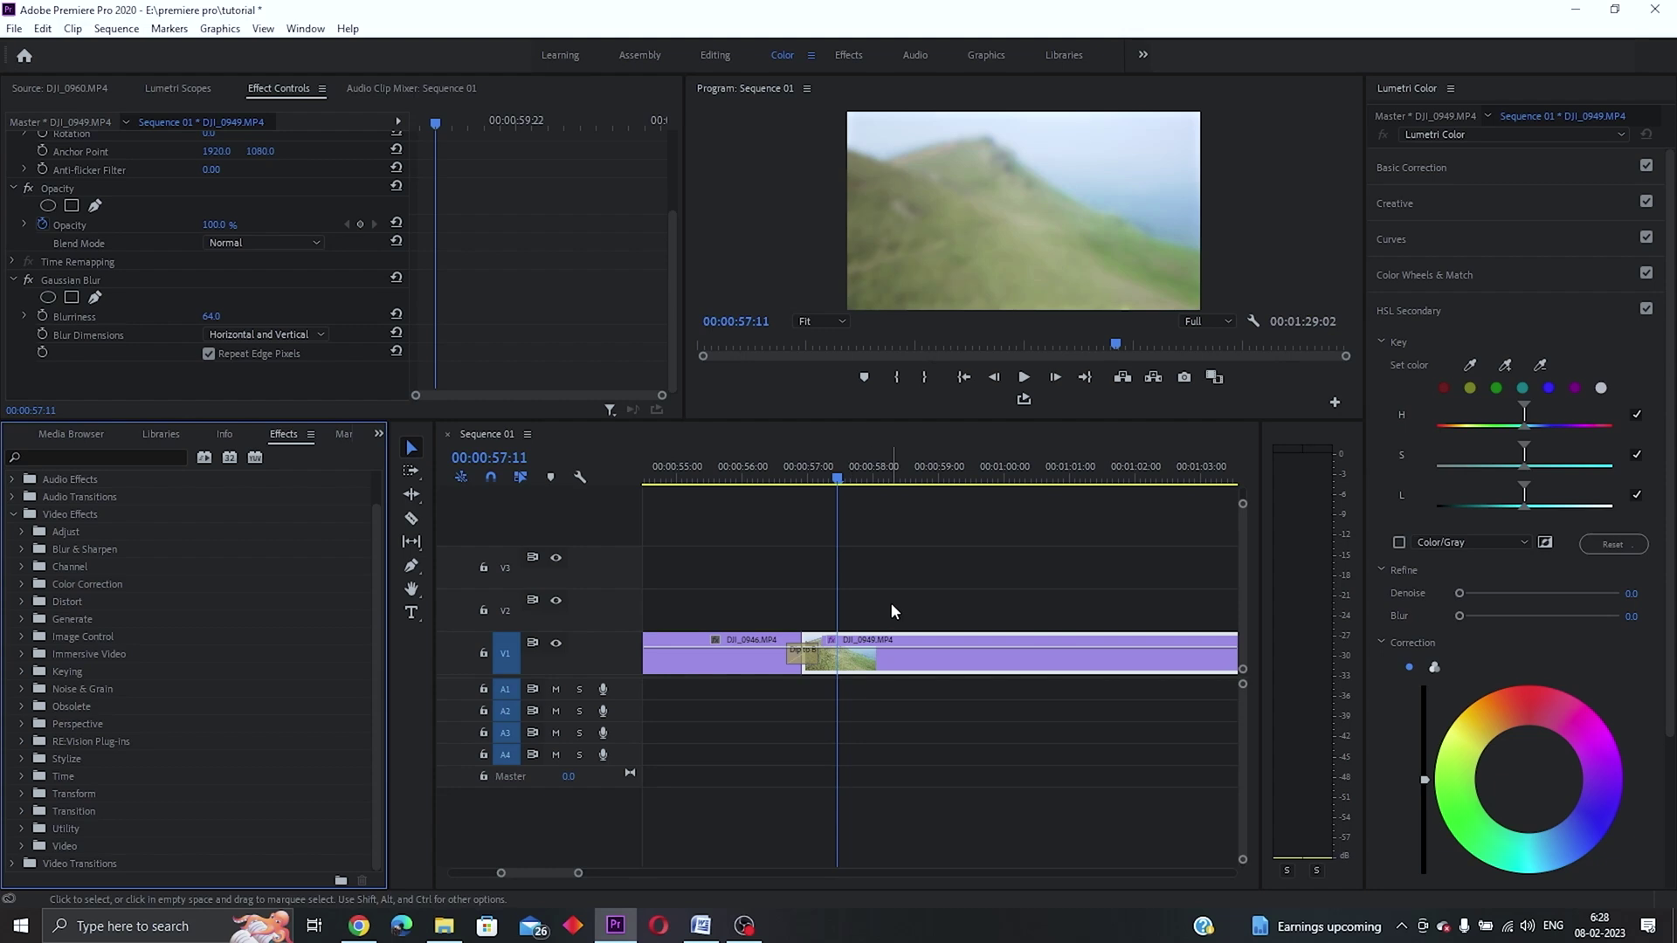
click(412, 612)
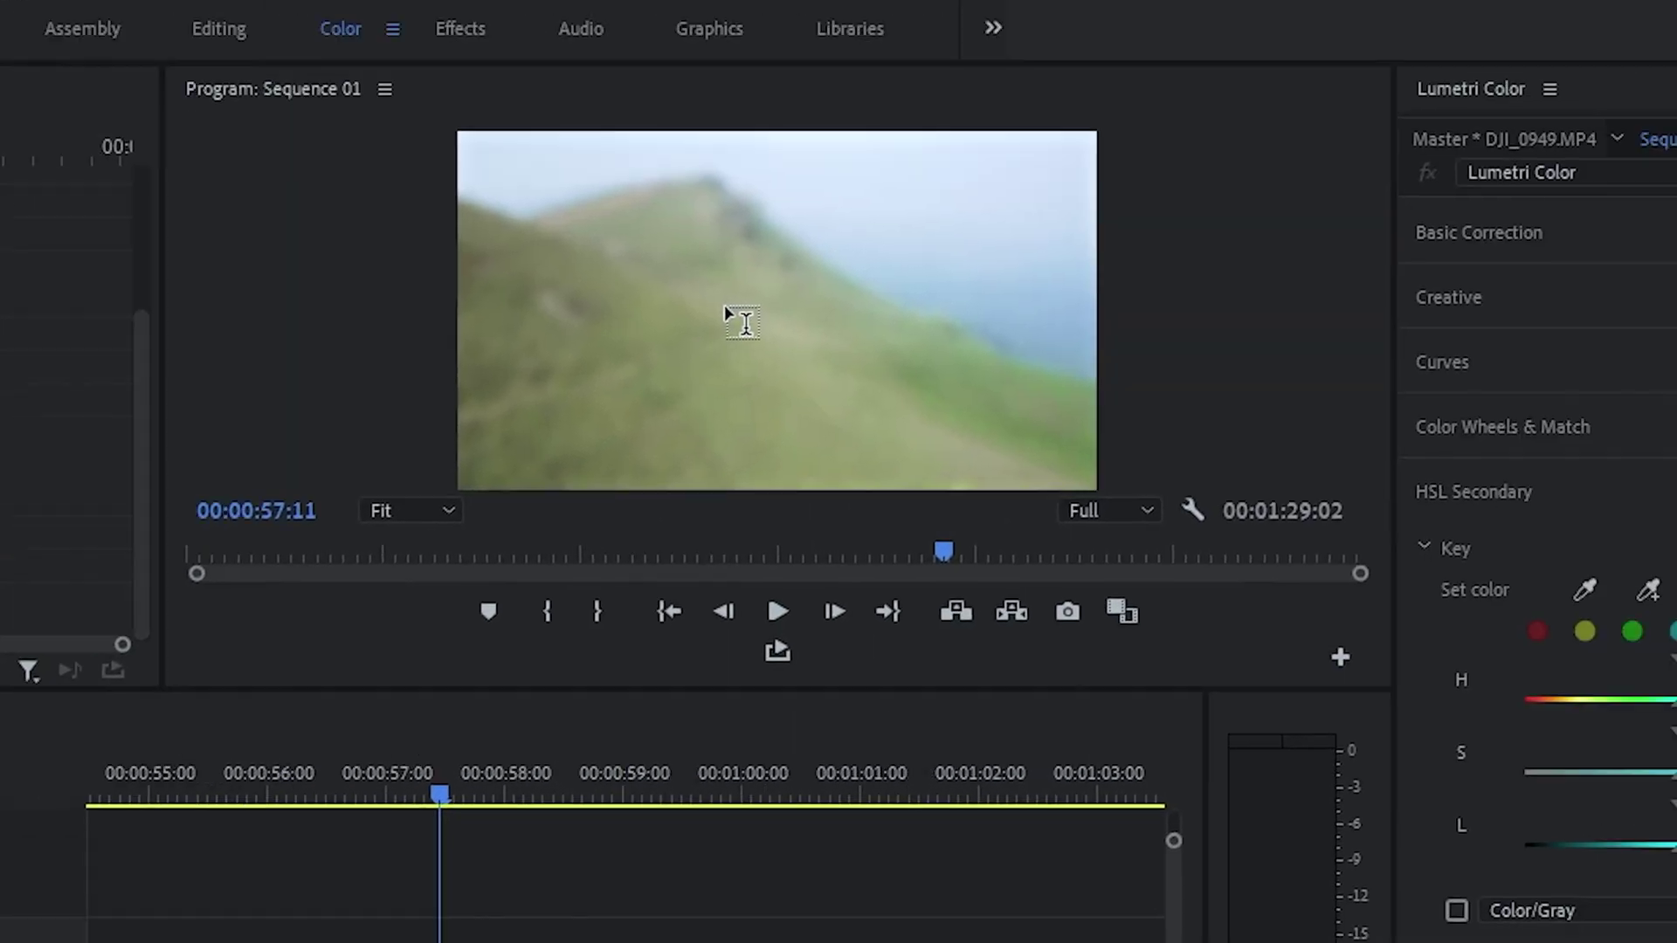
- Type a 'karnataka' title in the Program Monitor and expand its text settings
click(728, 295)
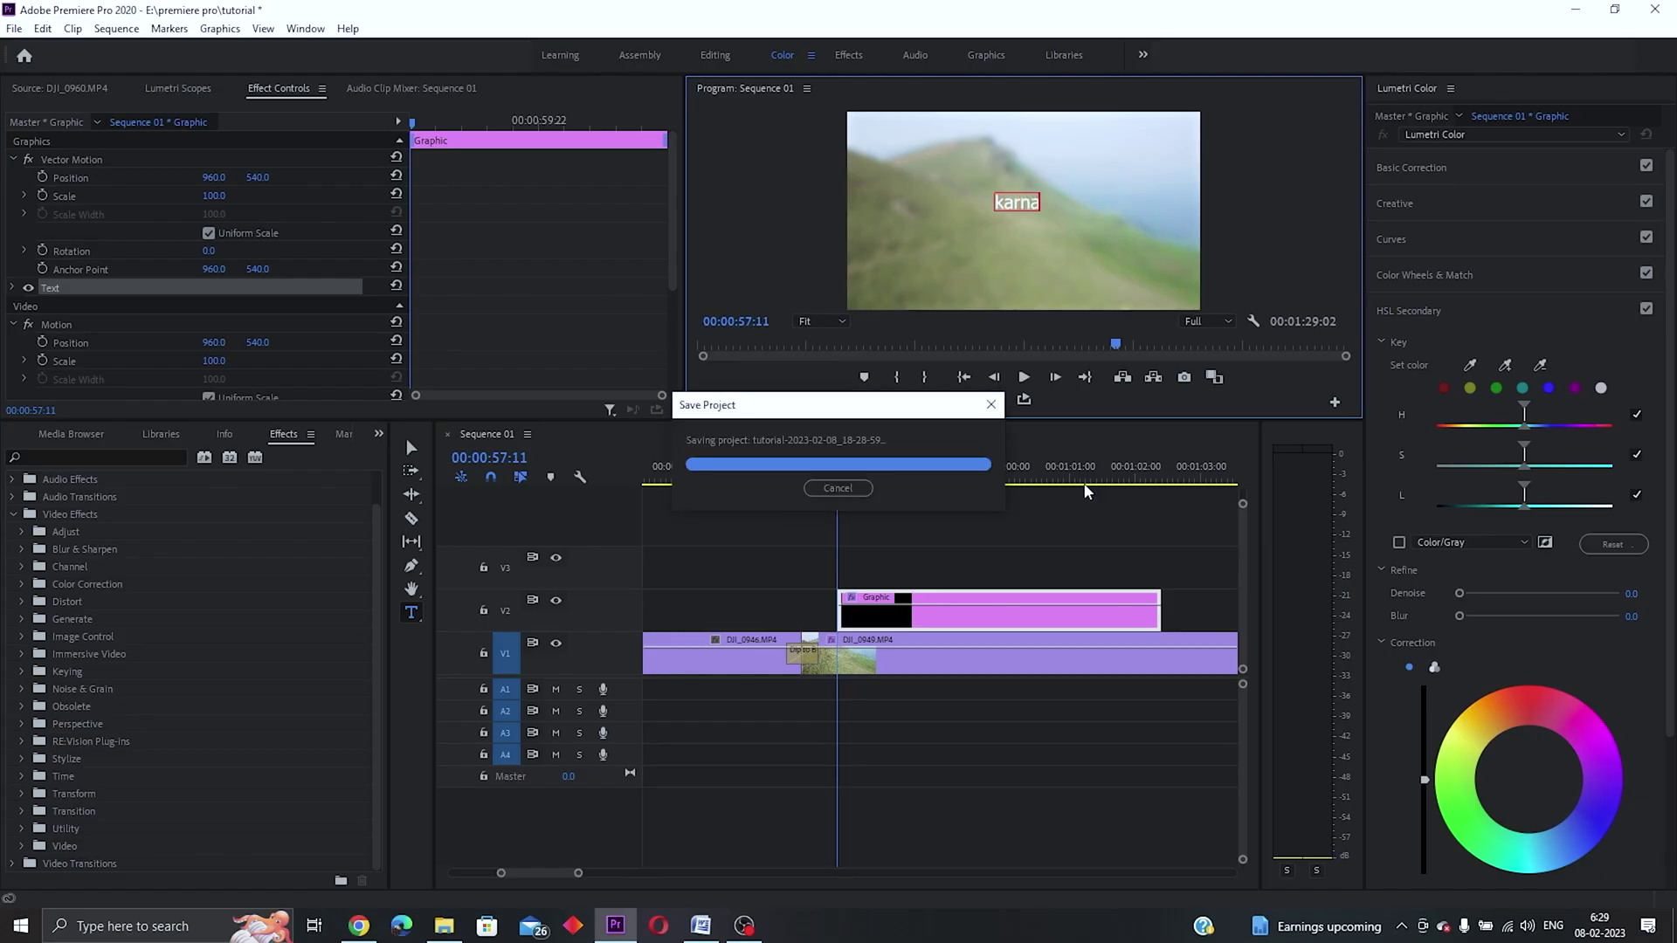
text(tt)
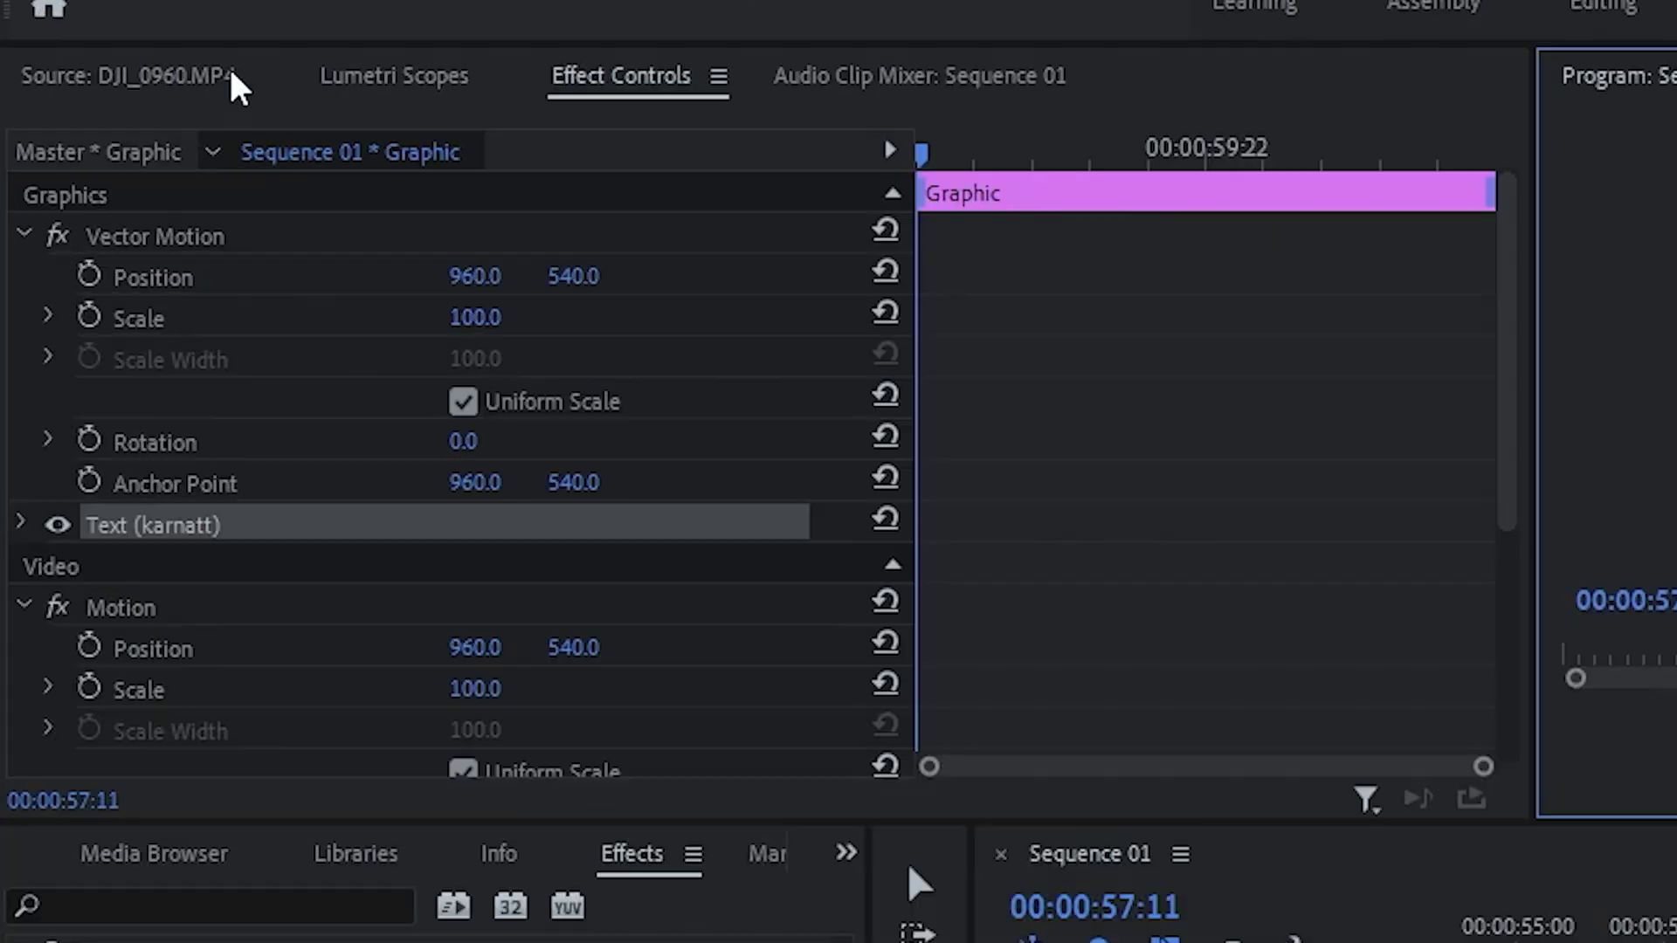
click(22, 523)
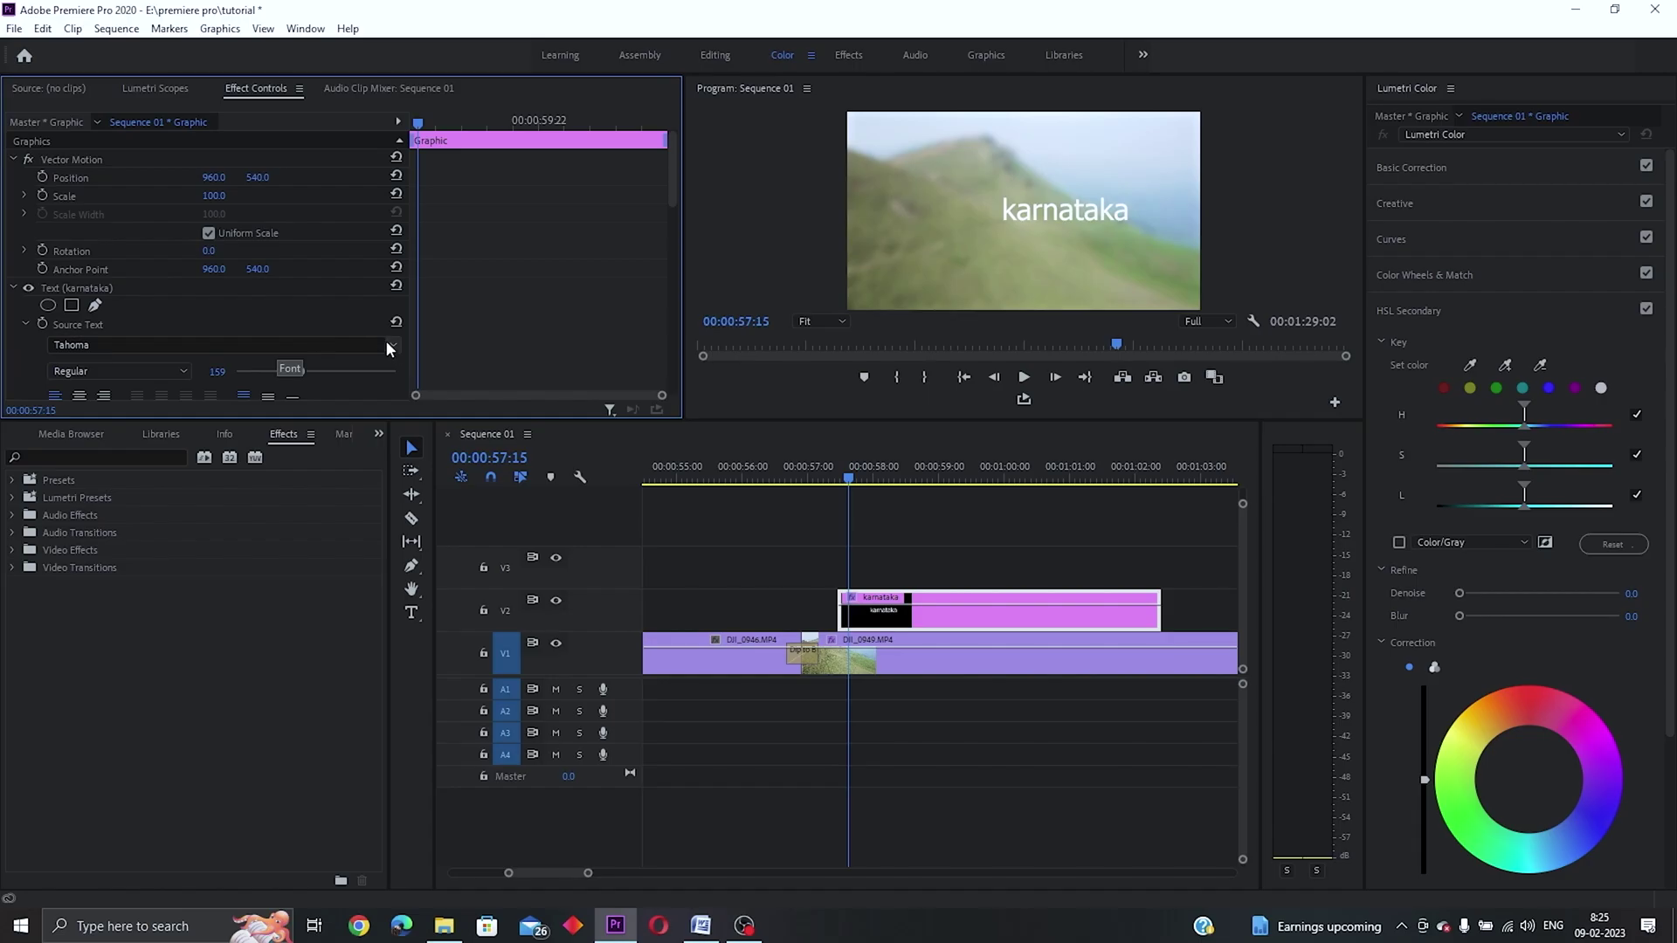
- Style the karnataka title in Vineta BT at size 81 with a black fill
click(875, 651)
mouse_move(284, 371)
mouse_down()
mouse_move(270, 370)
mouse_move(306, 363)
mouse_up()
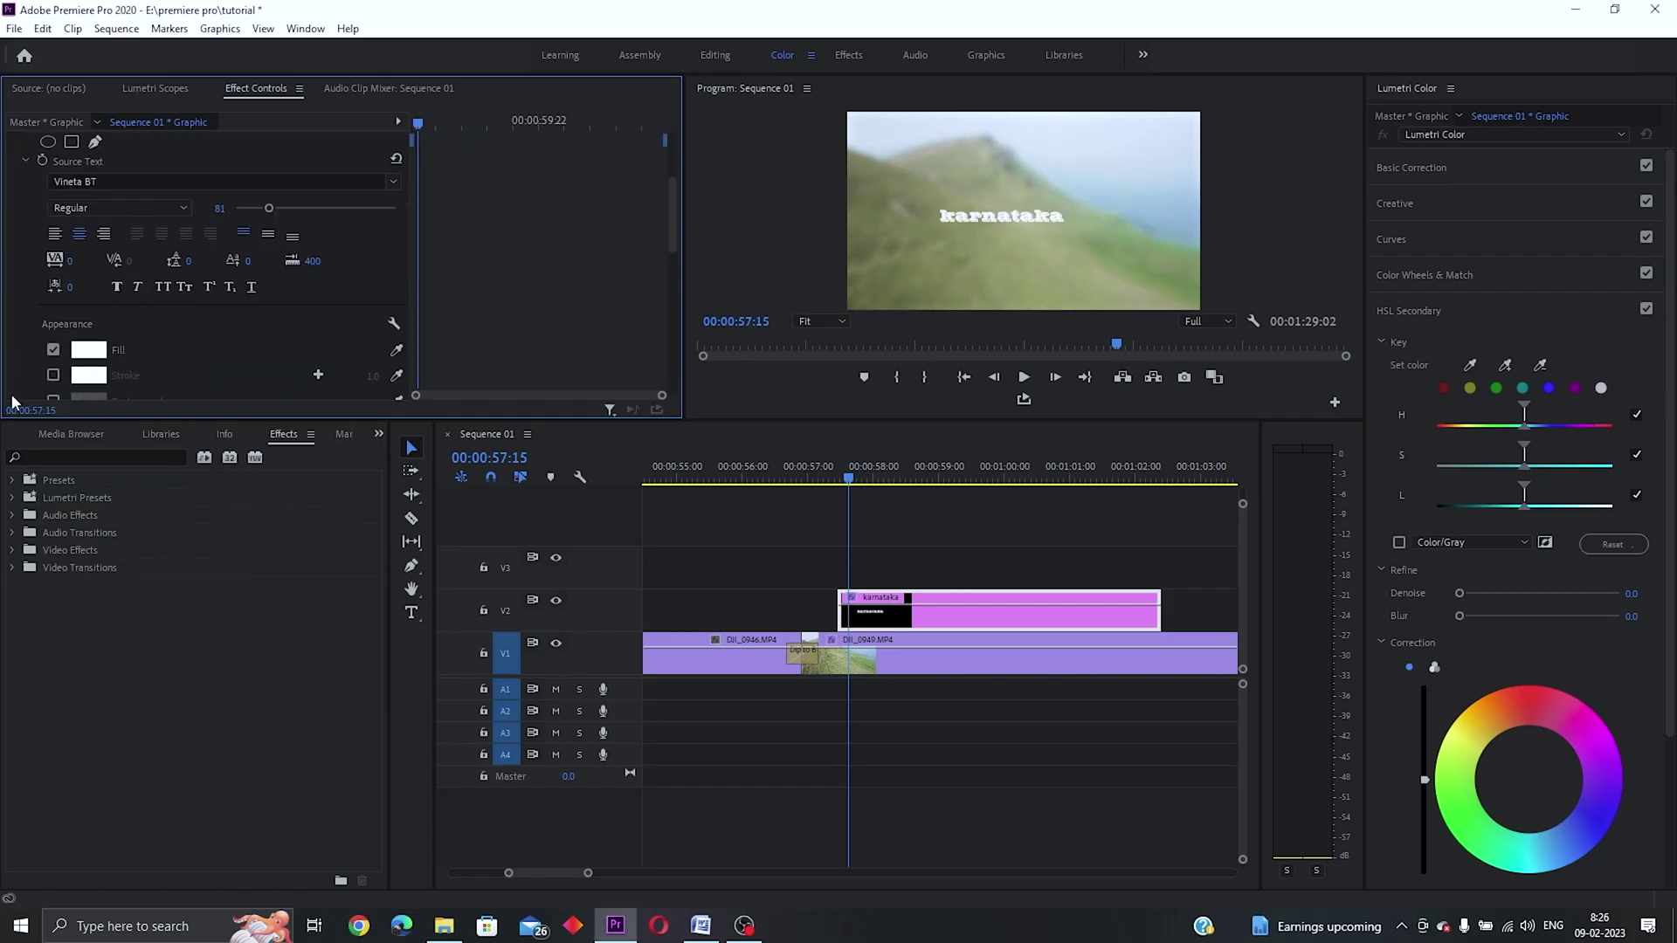
click(90, 352)
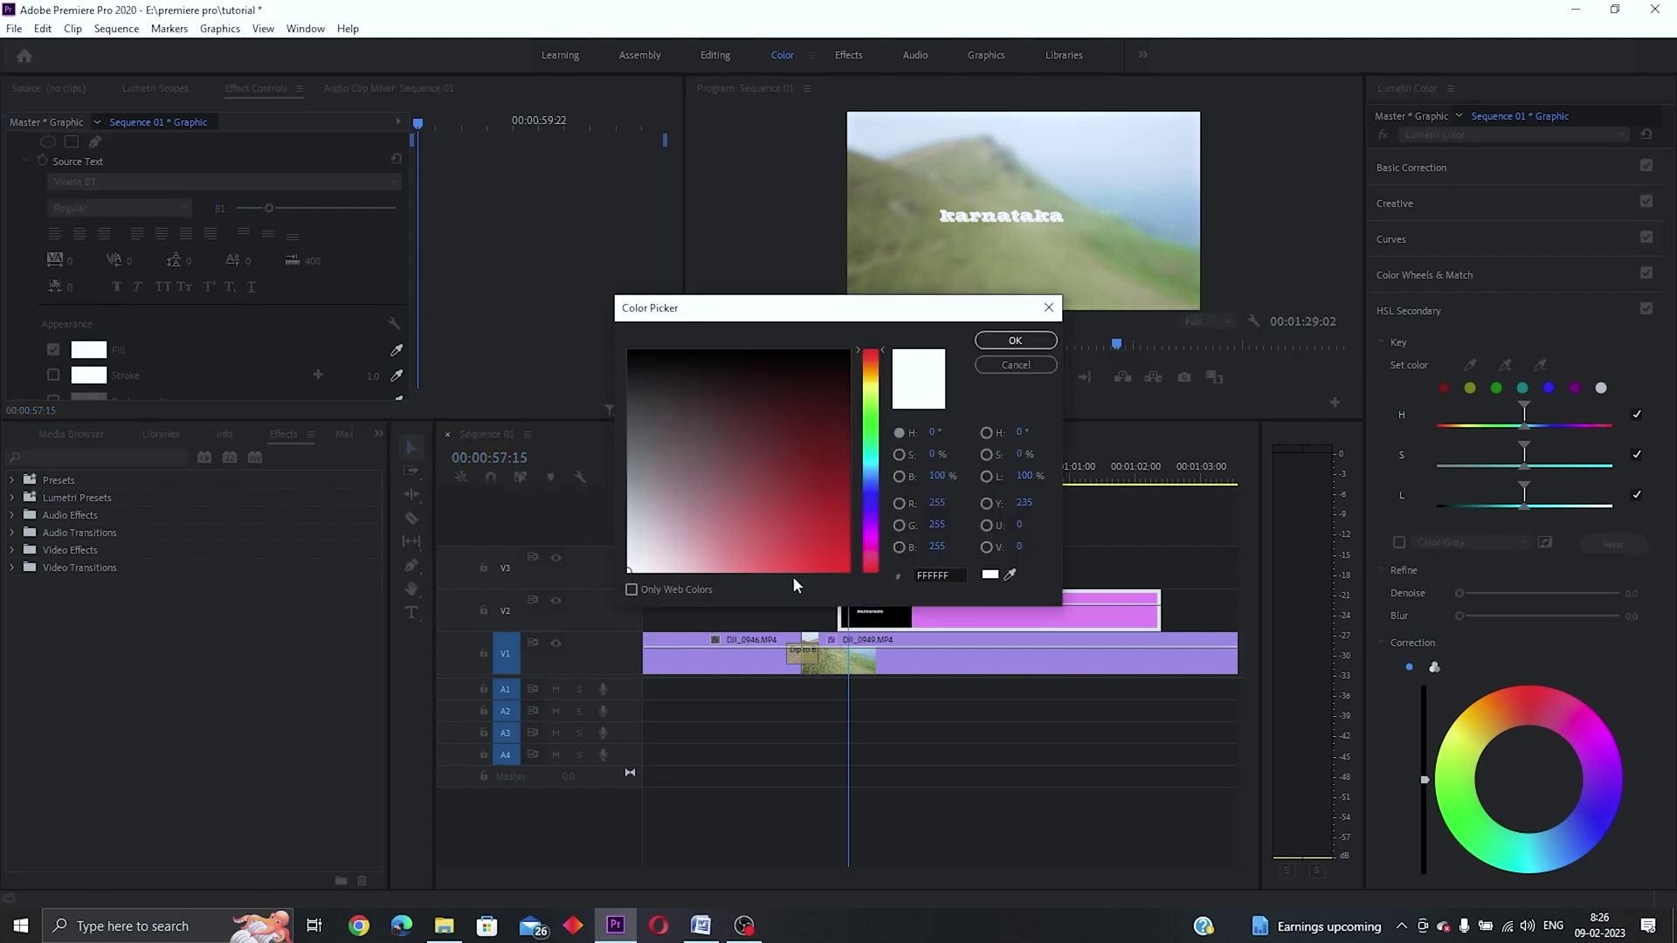
drag(834, 378, 934, 344)
click(1000, 344)
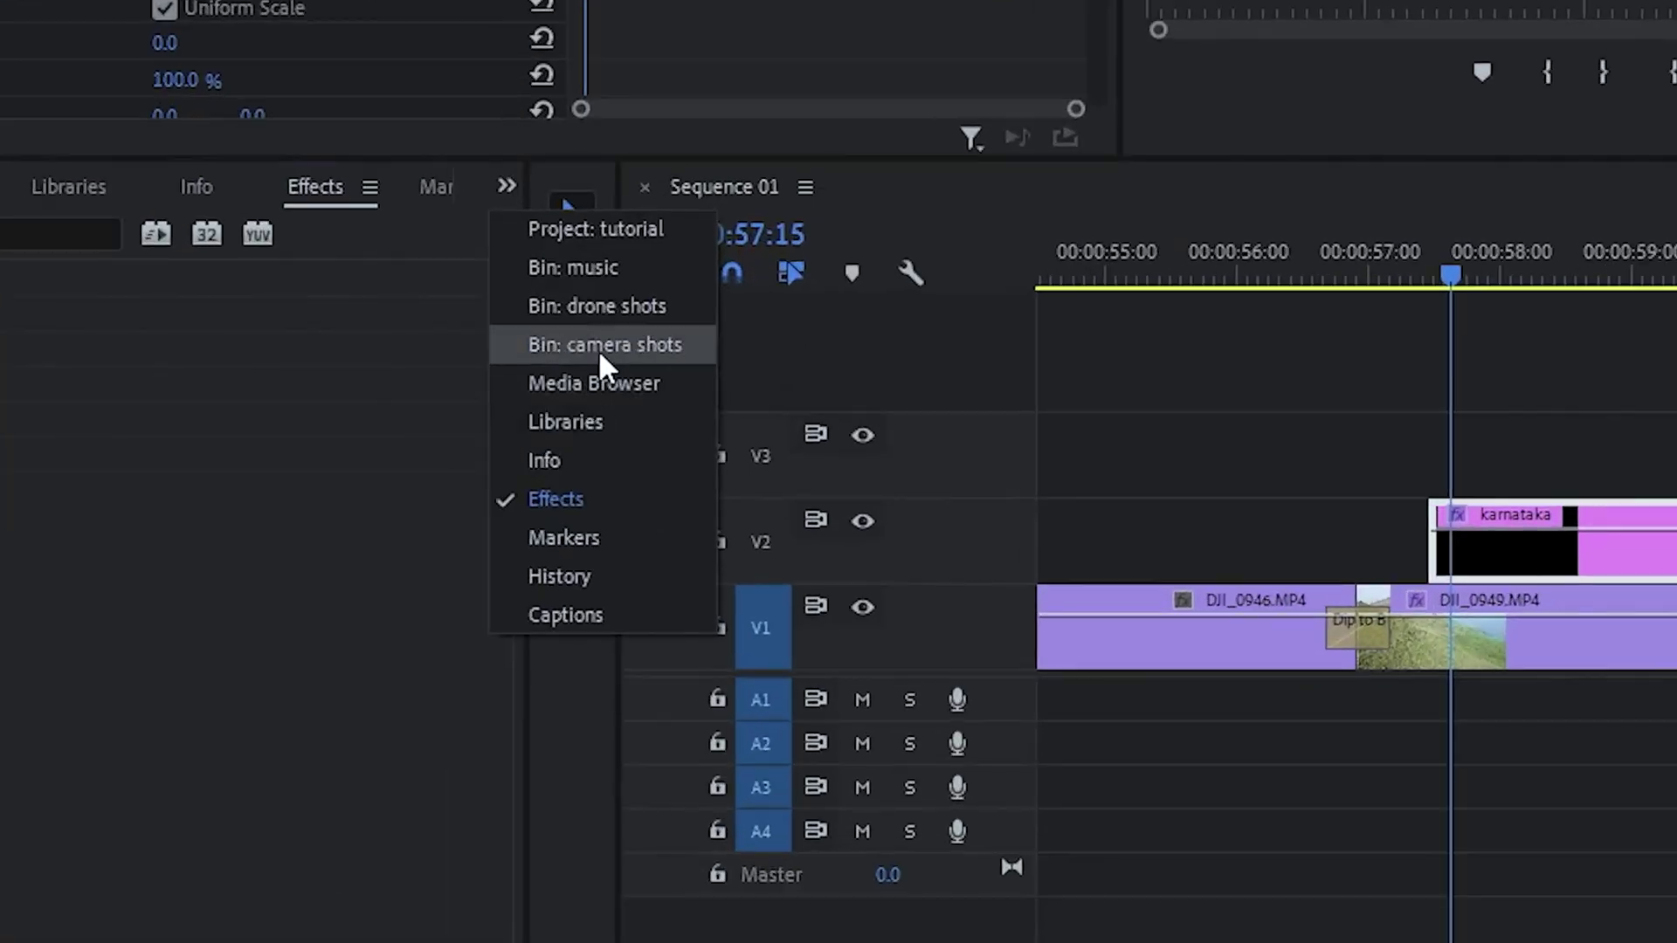
- Load Inspiring Cinematic Background Music from Bin: music and drop its marked section onto A1
click(615, 269)
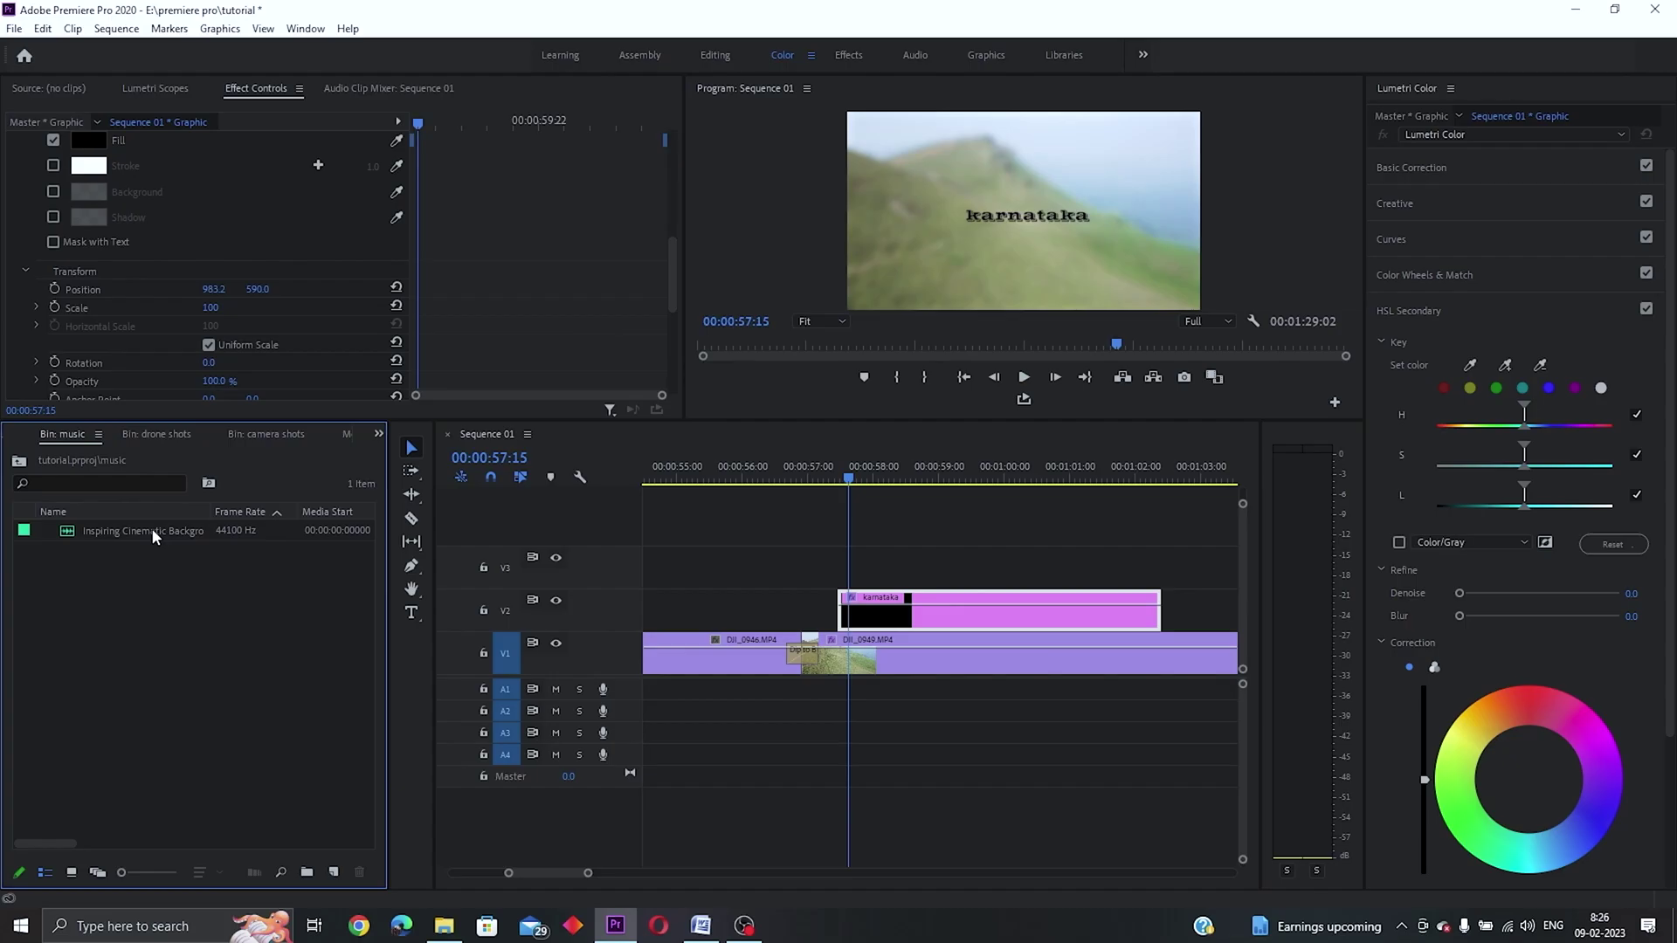
double_click(154, 529)
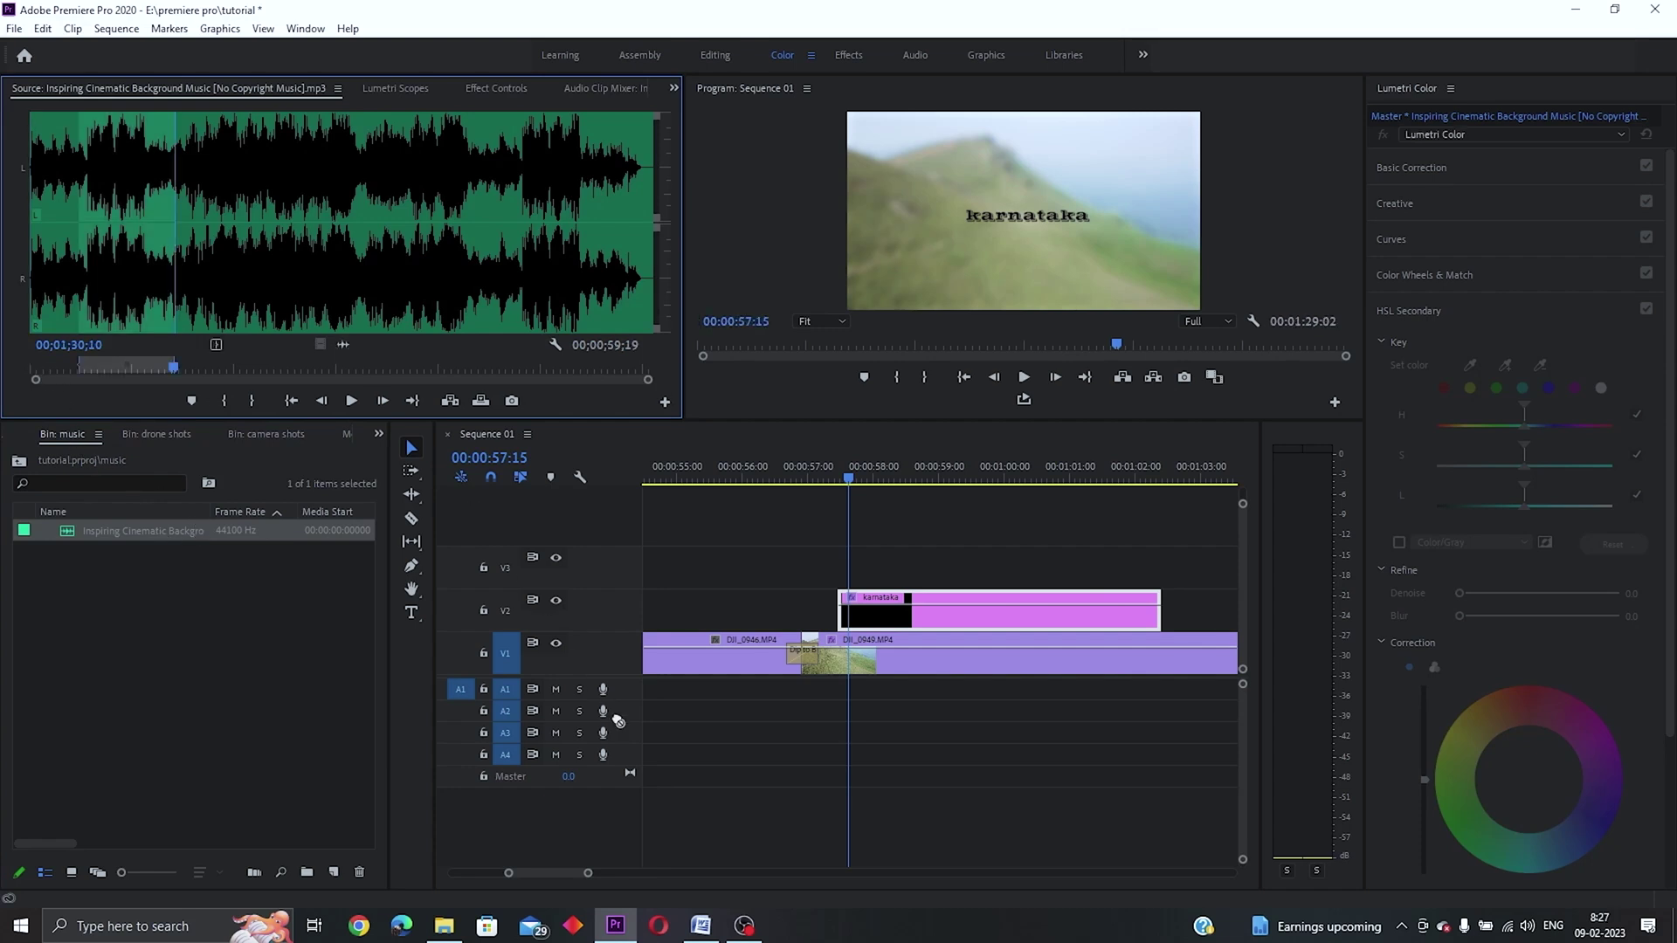
drag(340, 218, 620, 698)
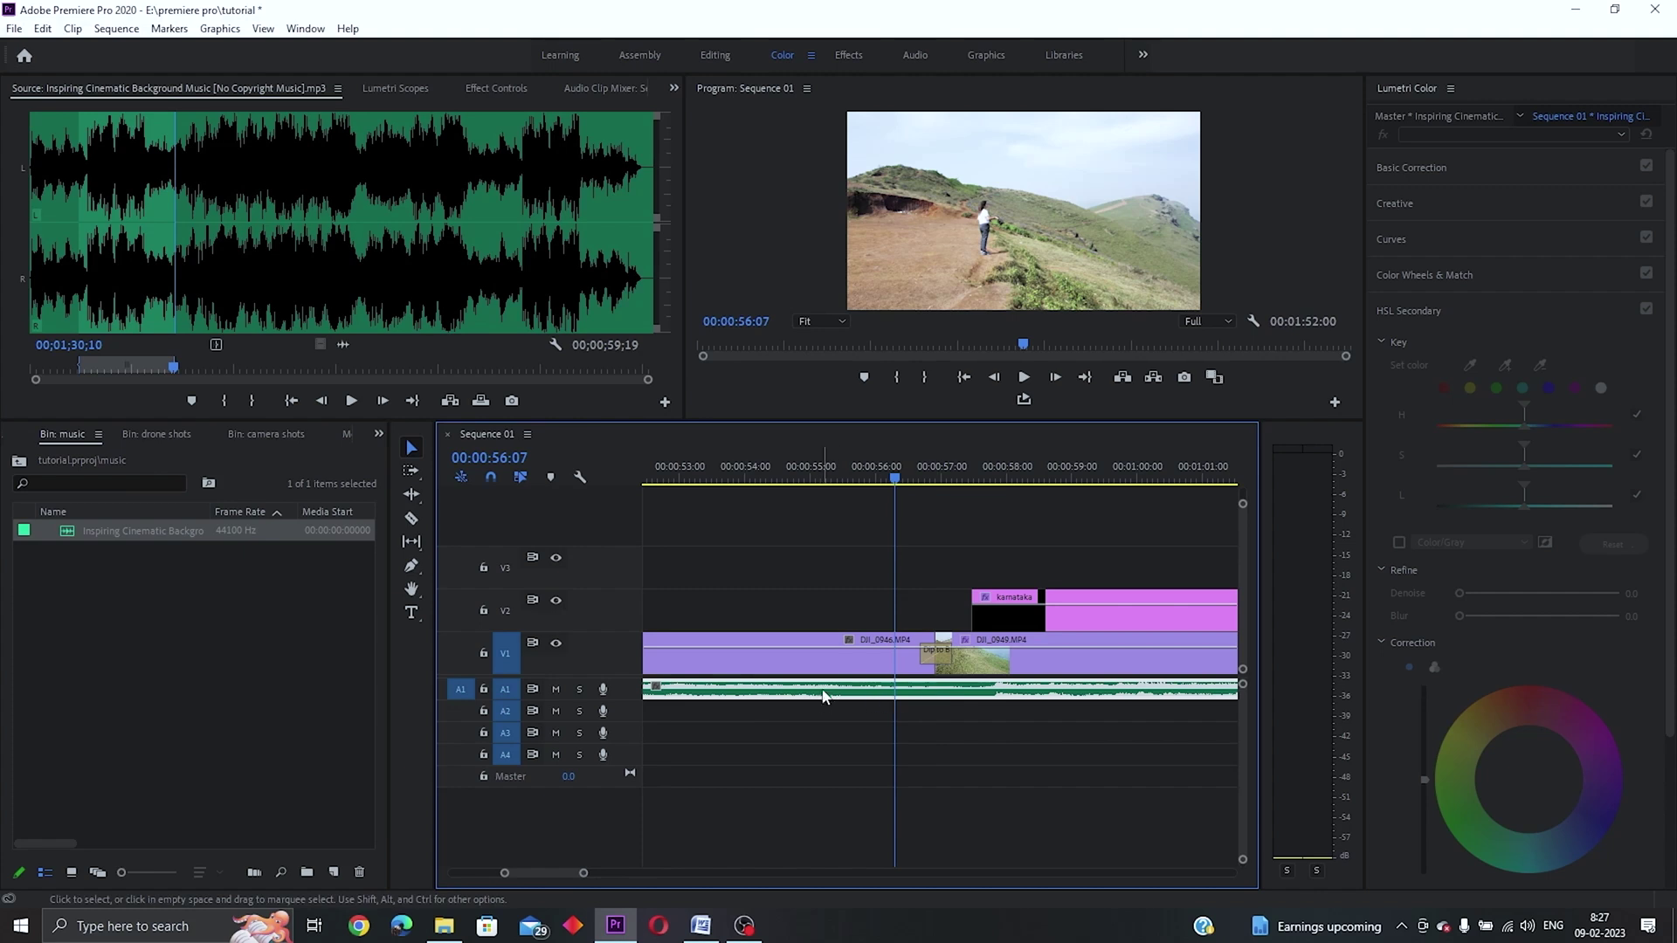
drag(1246, 692, 1244, 699)
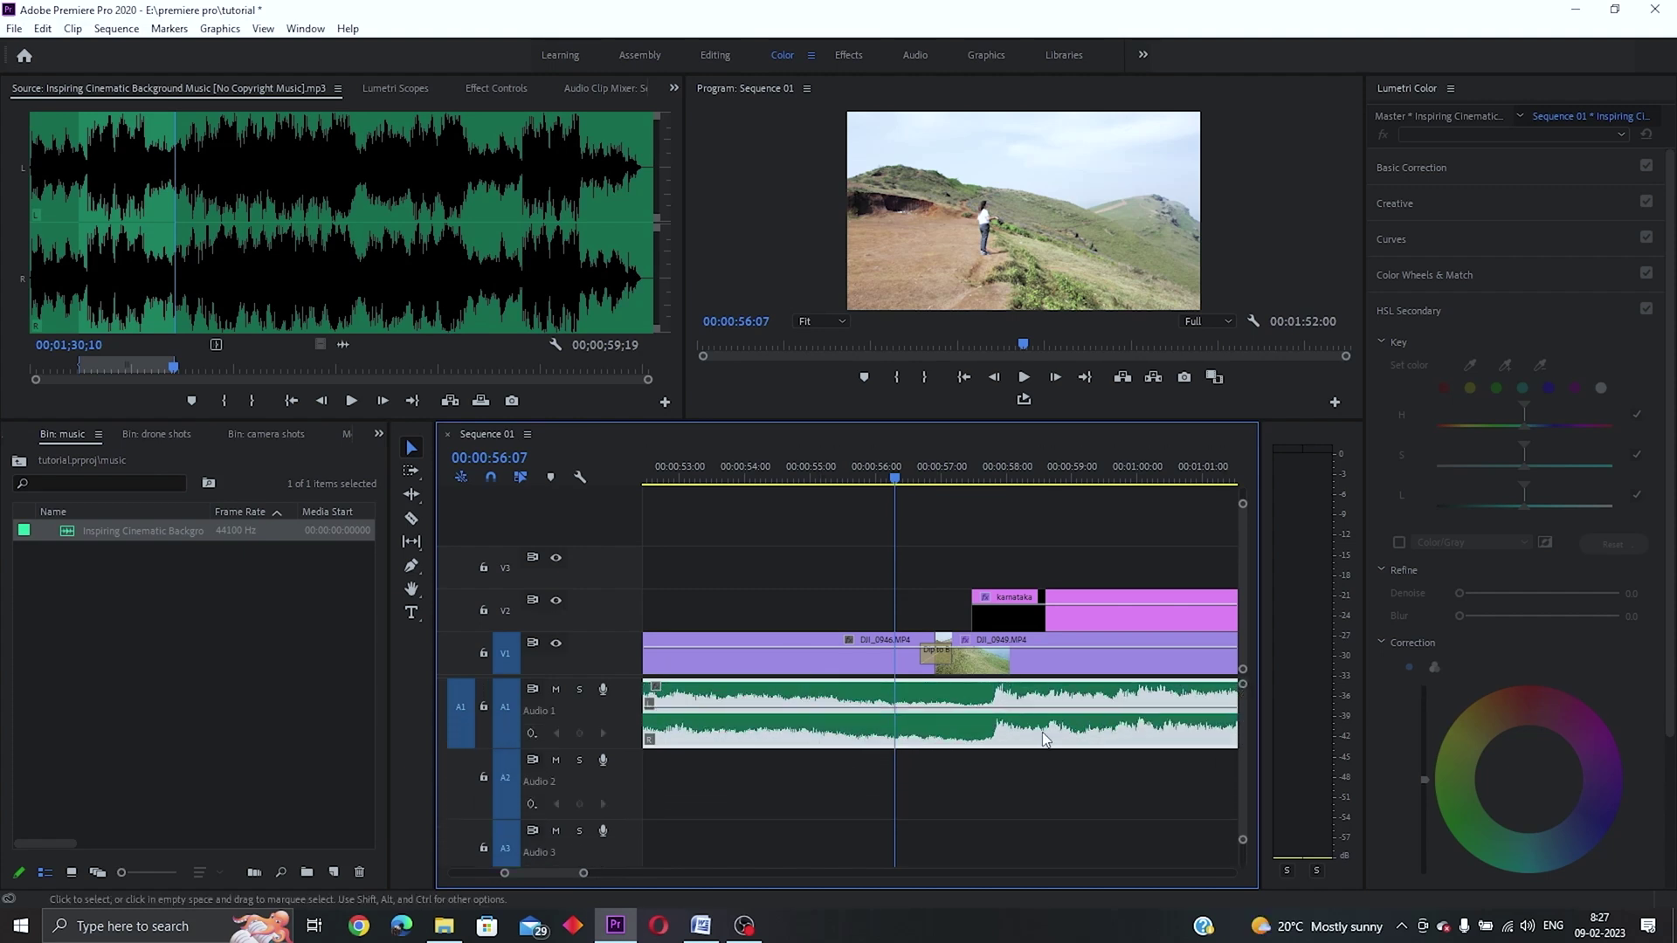
- Reset the music's Volume Level to 0 dB, lower its A1 rubber band, and play back
click(474, 87)
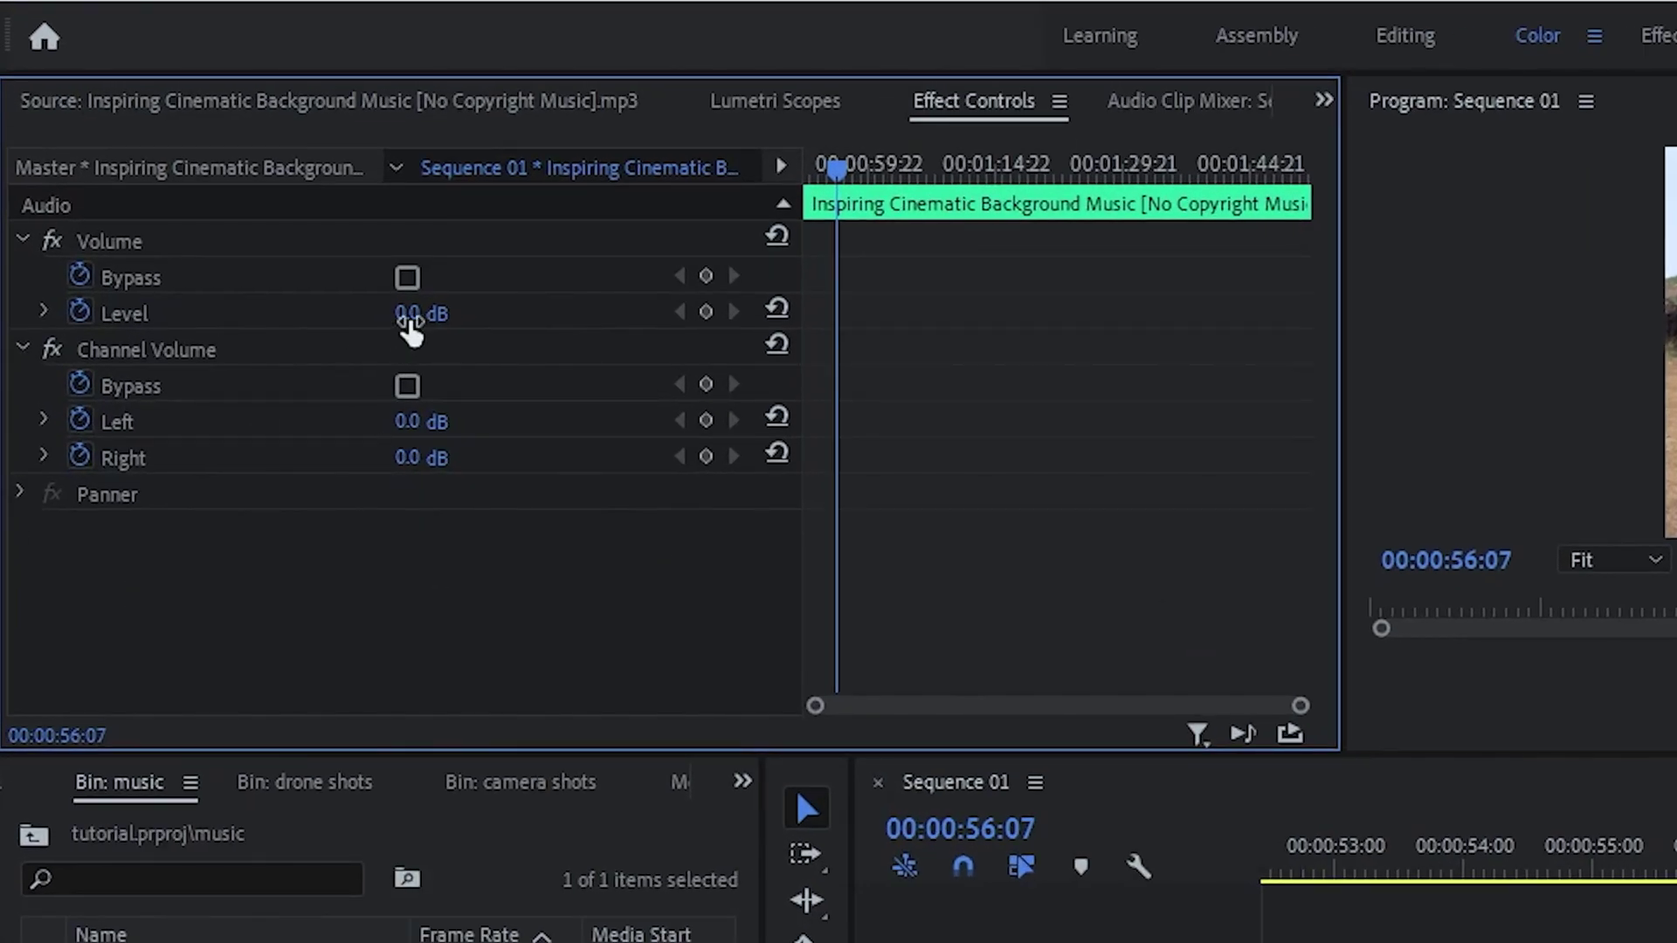
drag(411, 330, 442, 316)
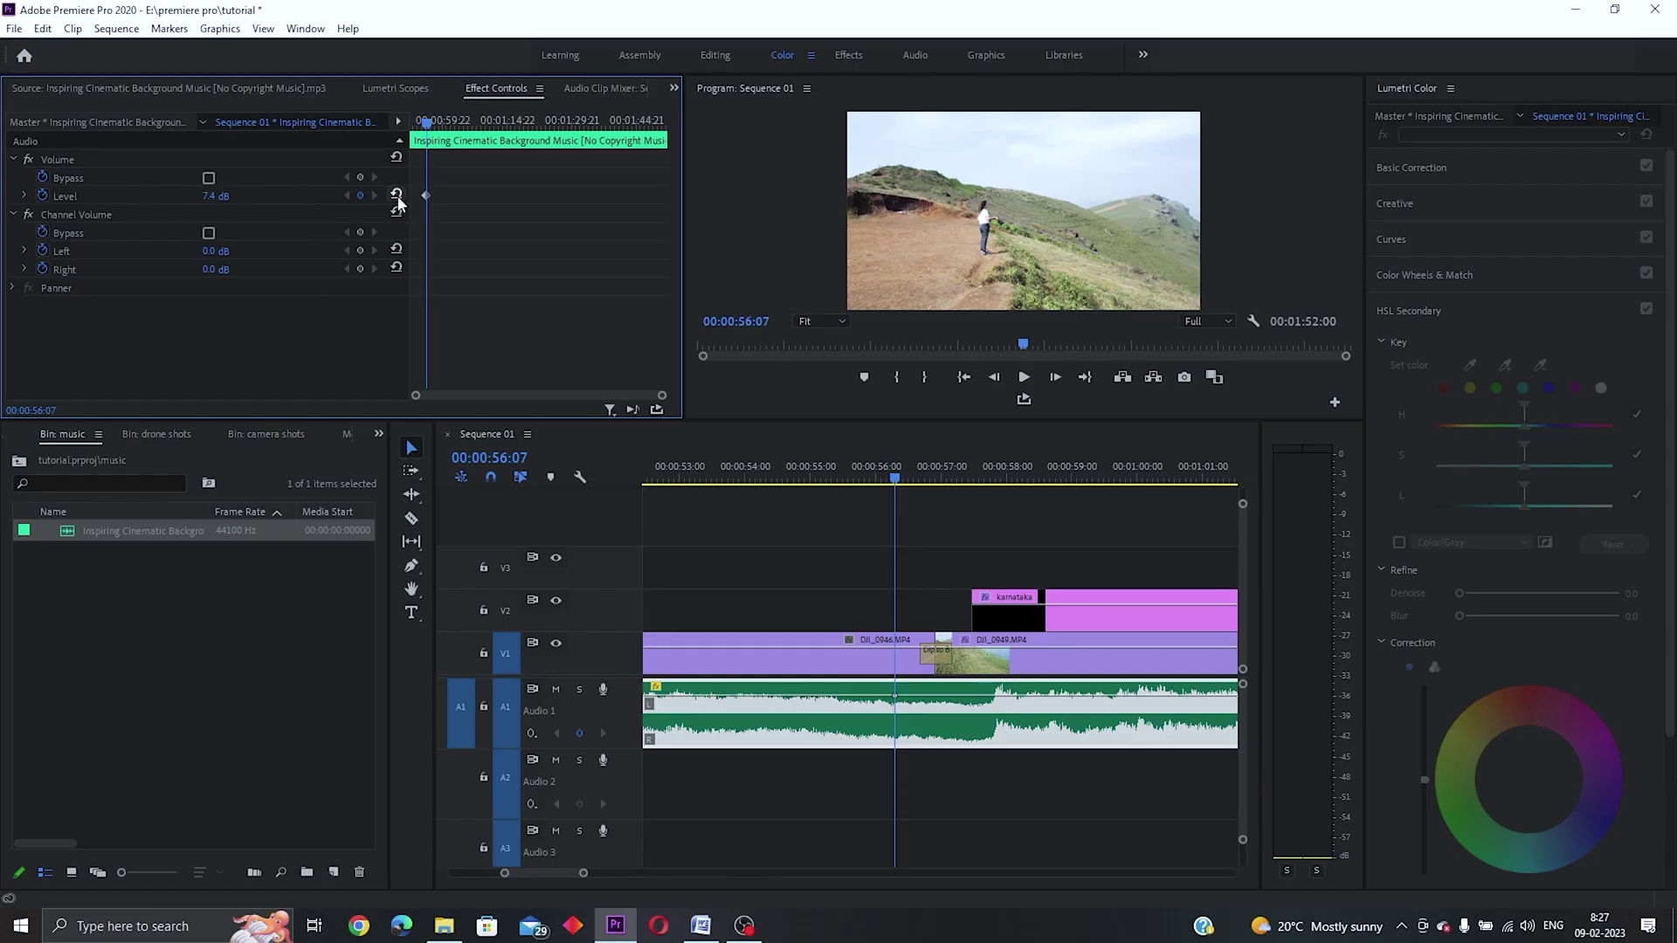
click(776, 308)
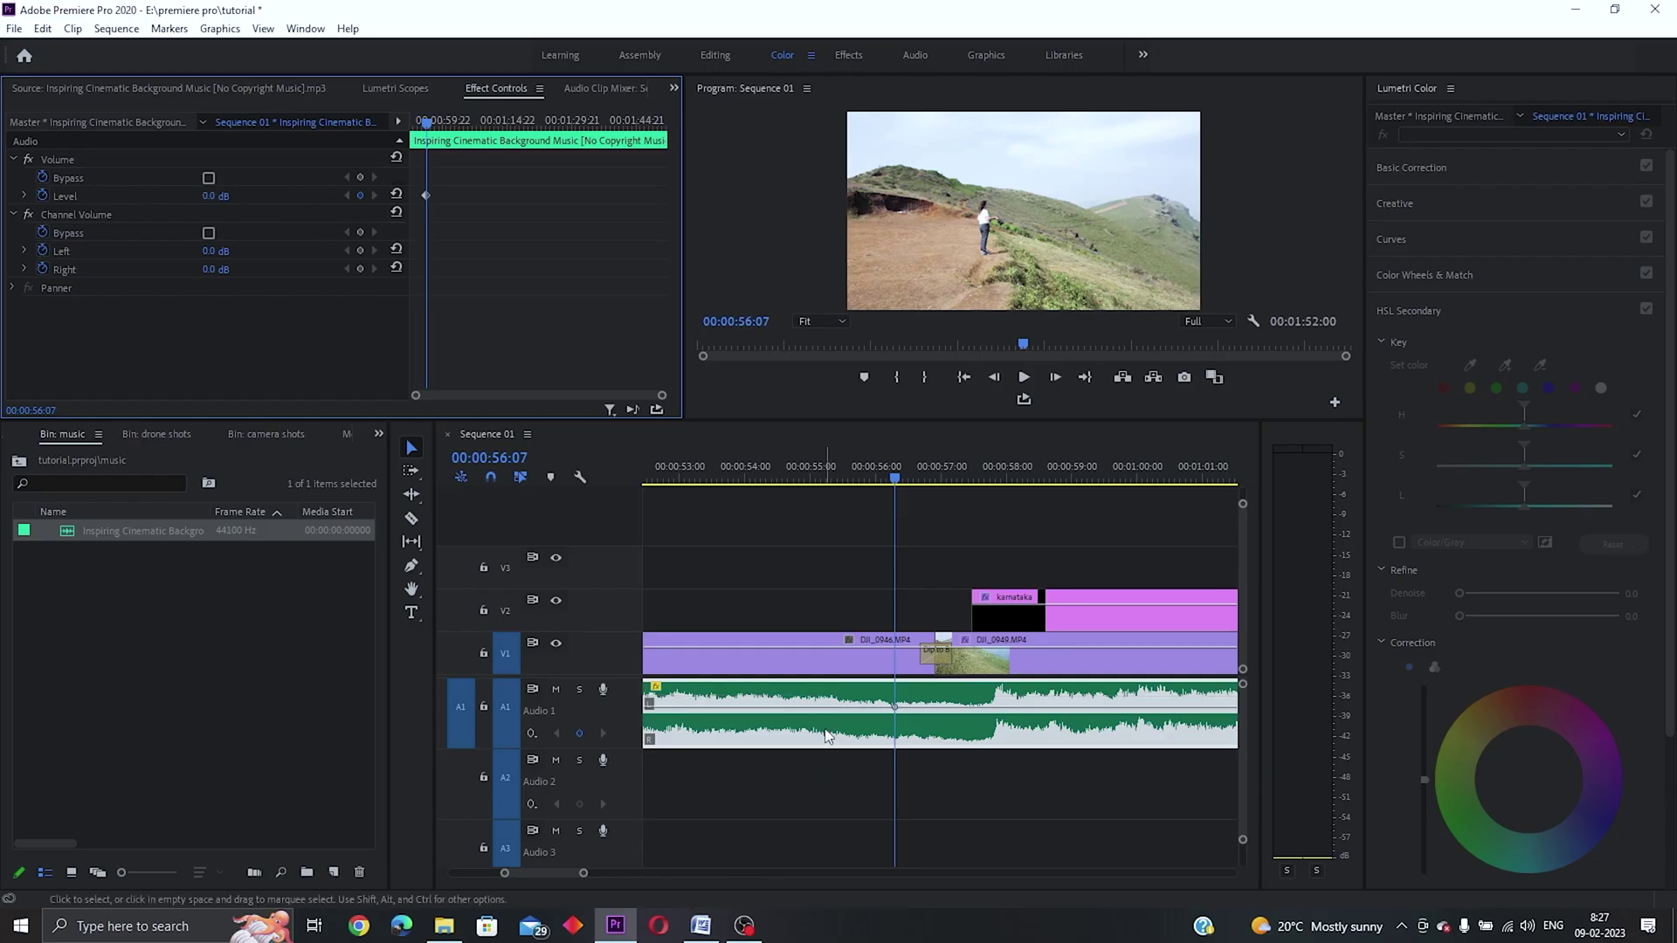
mouse_move(837, 706)
mouse_down()
mouse_move(838, 720)
mouse_move(838, 687)
mouse_move(839, 703)
mouse_up()
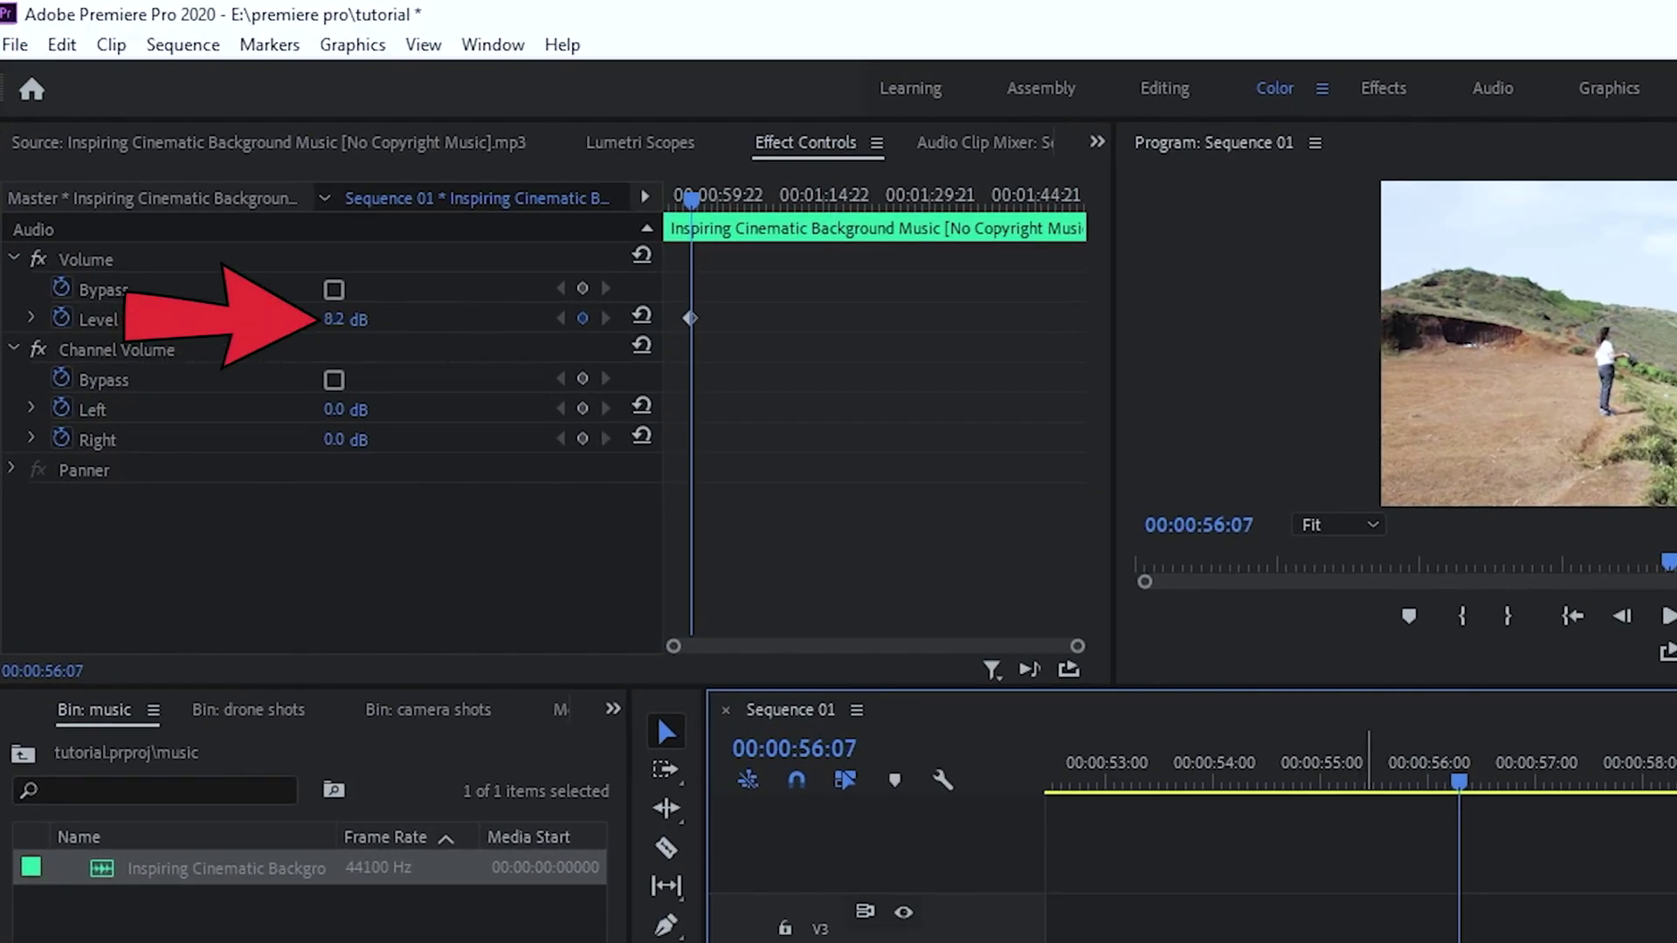
key(space)
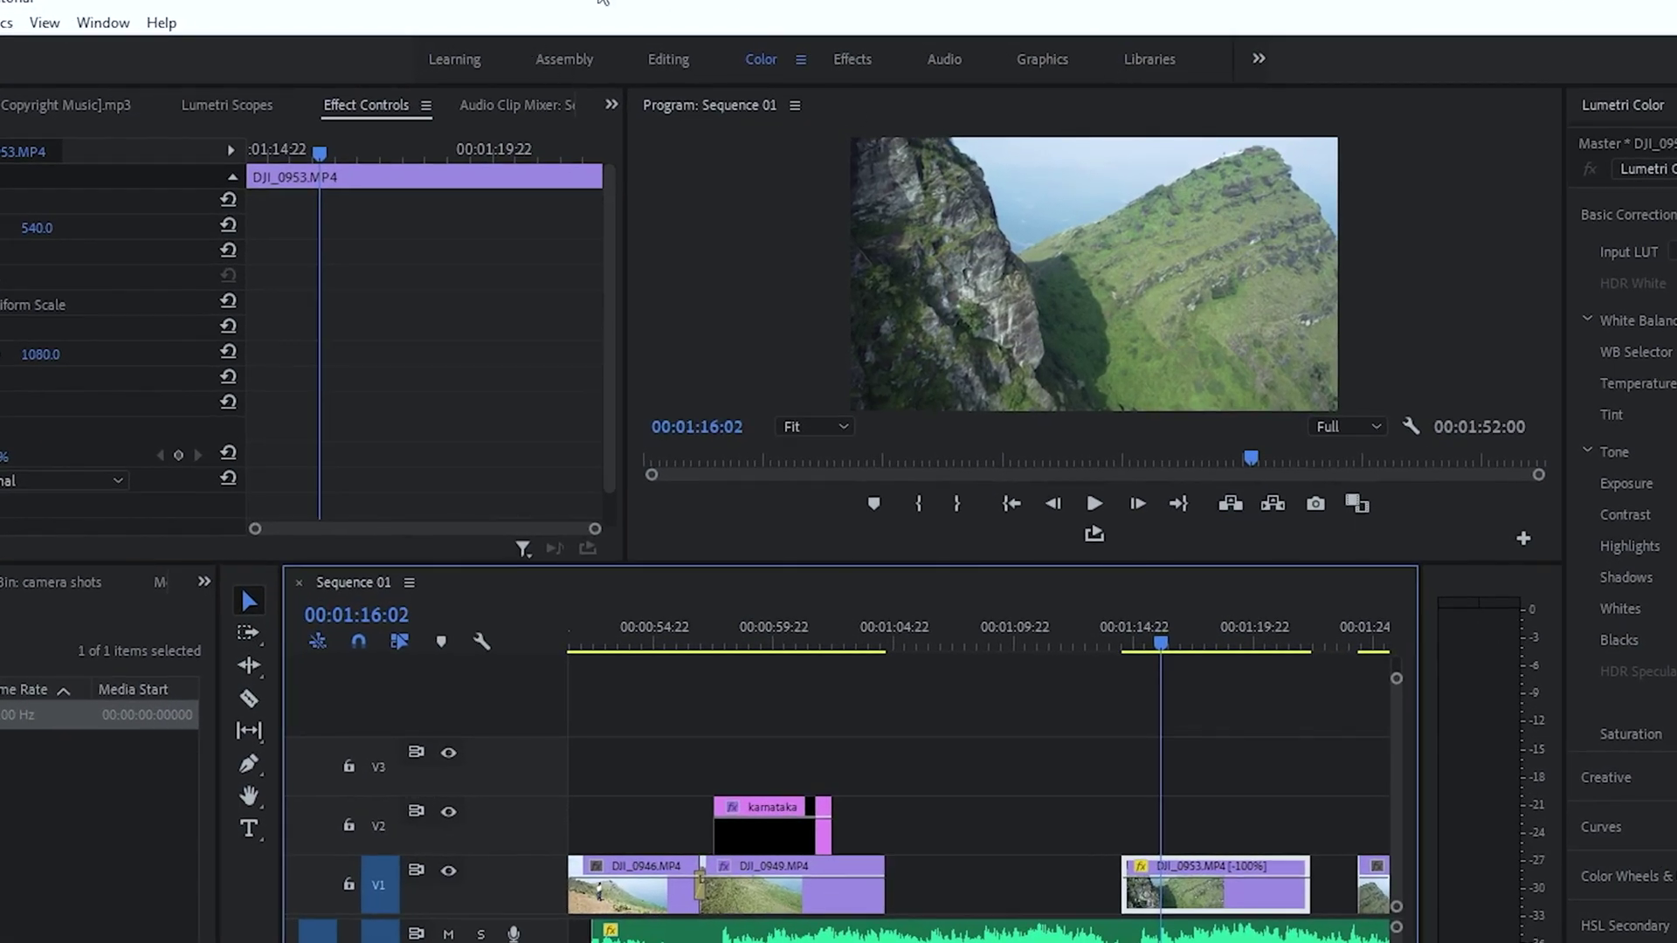
- Switch to the Color workspace and save the project
click(669, 59)
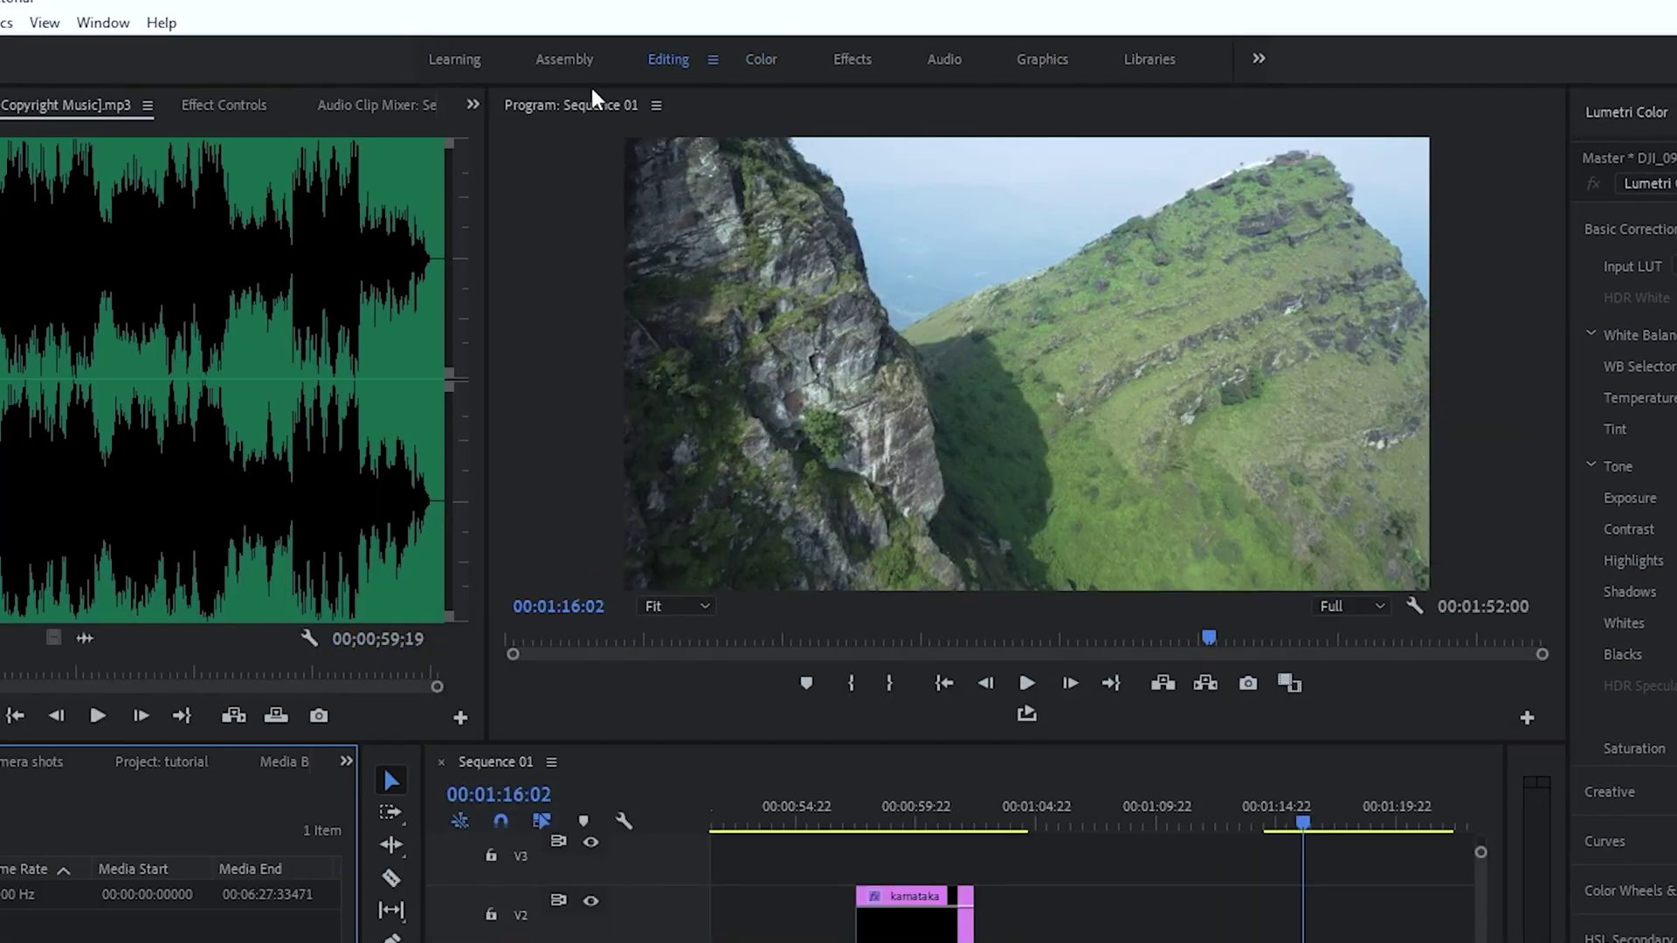
click(572, 58)
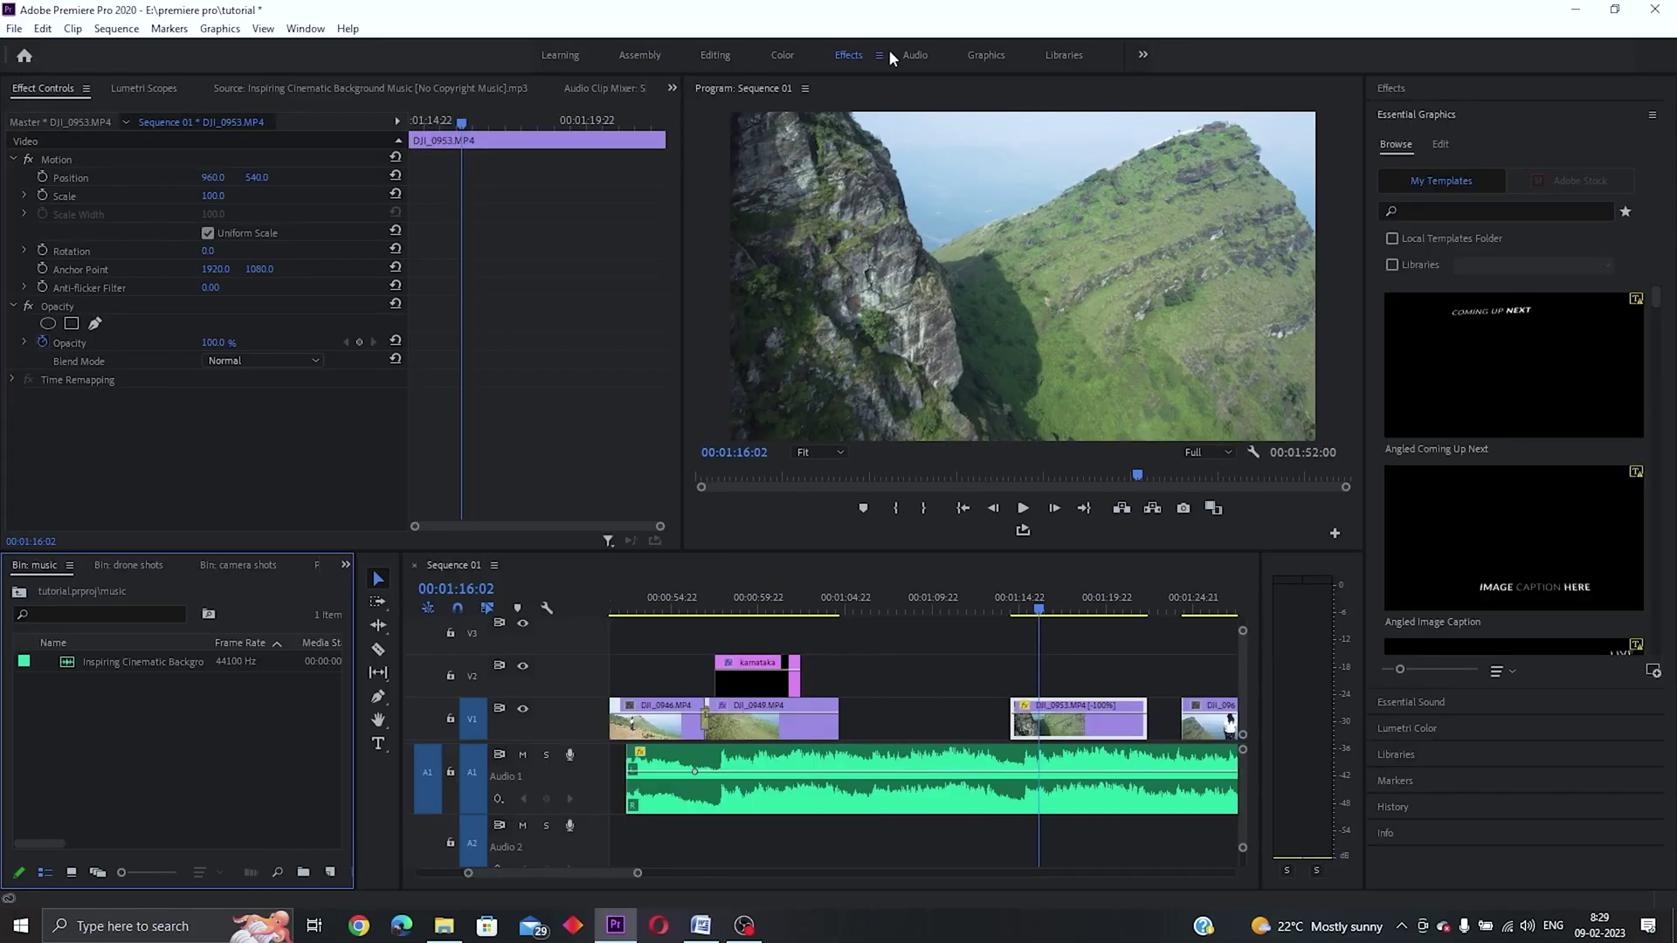
click(790, 54)
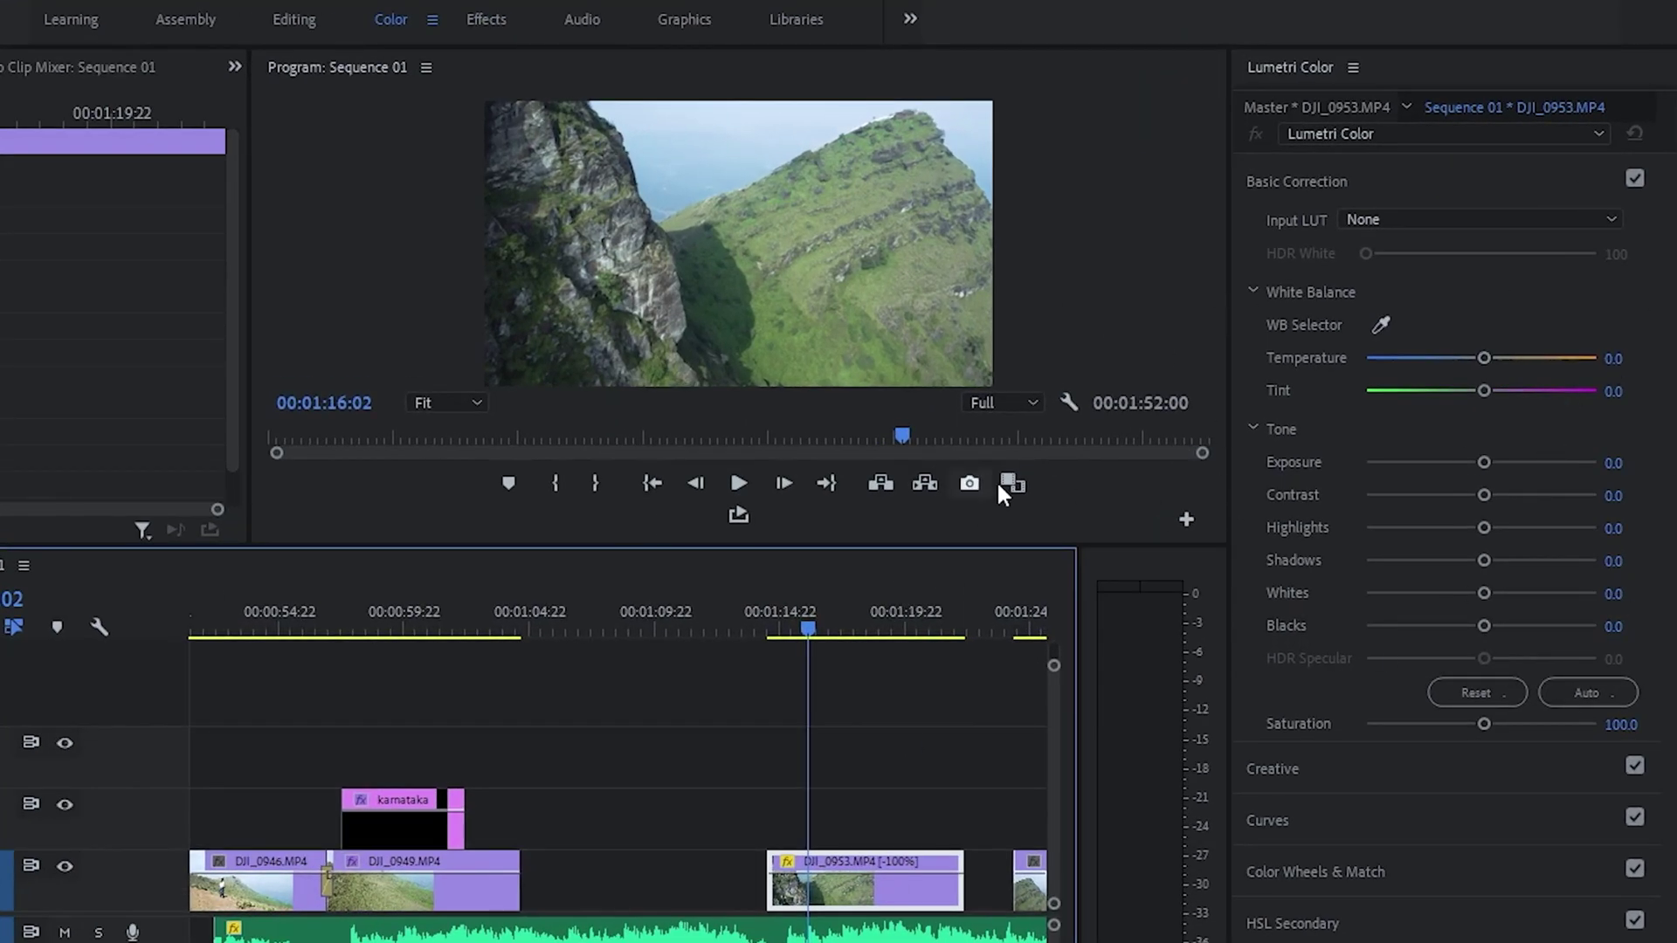
key(ctrl+s)
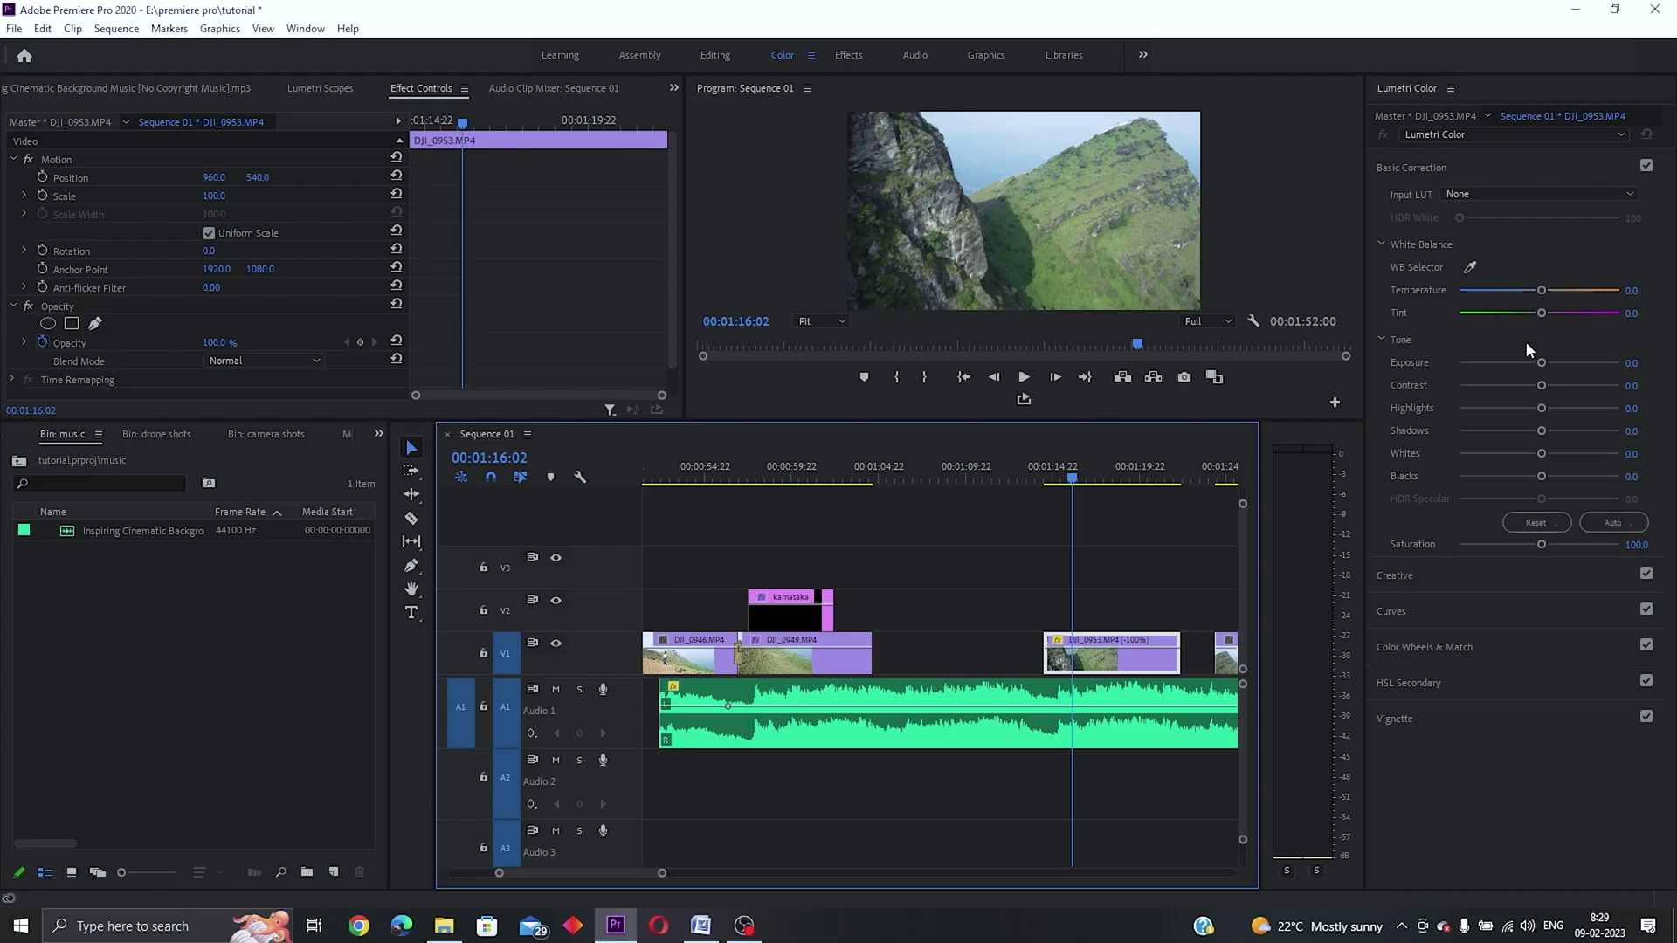
- Cool DJI_0953's temperature, brighten exposure slightly and pull down highlights in Lumetri Basic Correction
click(1545, 290)
mouse_move(1546, 290)
mouse_down()
mouse_move(1498, 299)
mouse_move(1648, 297)
mouse_move(1358, 328)
mouse_move(1566, 313)
mouse_move(1540, 322)
mouse_up()
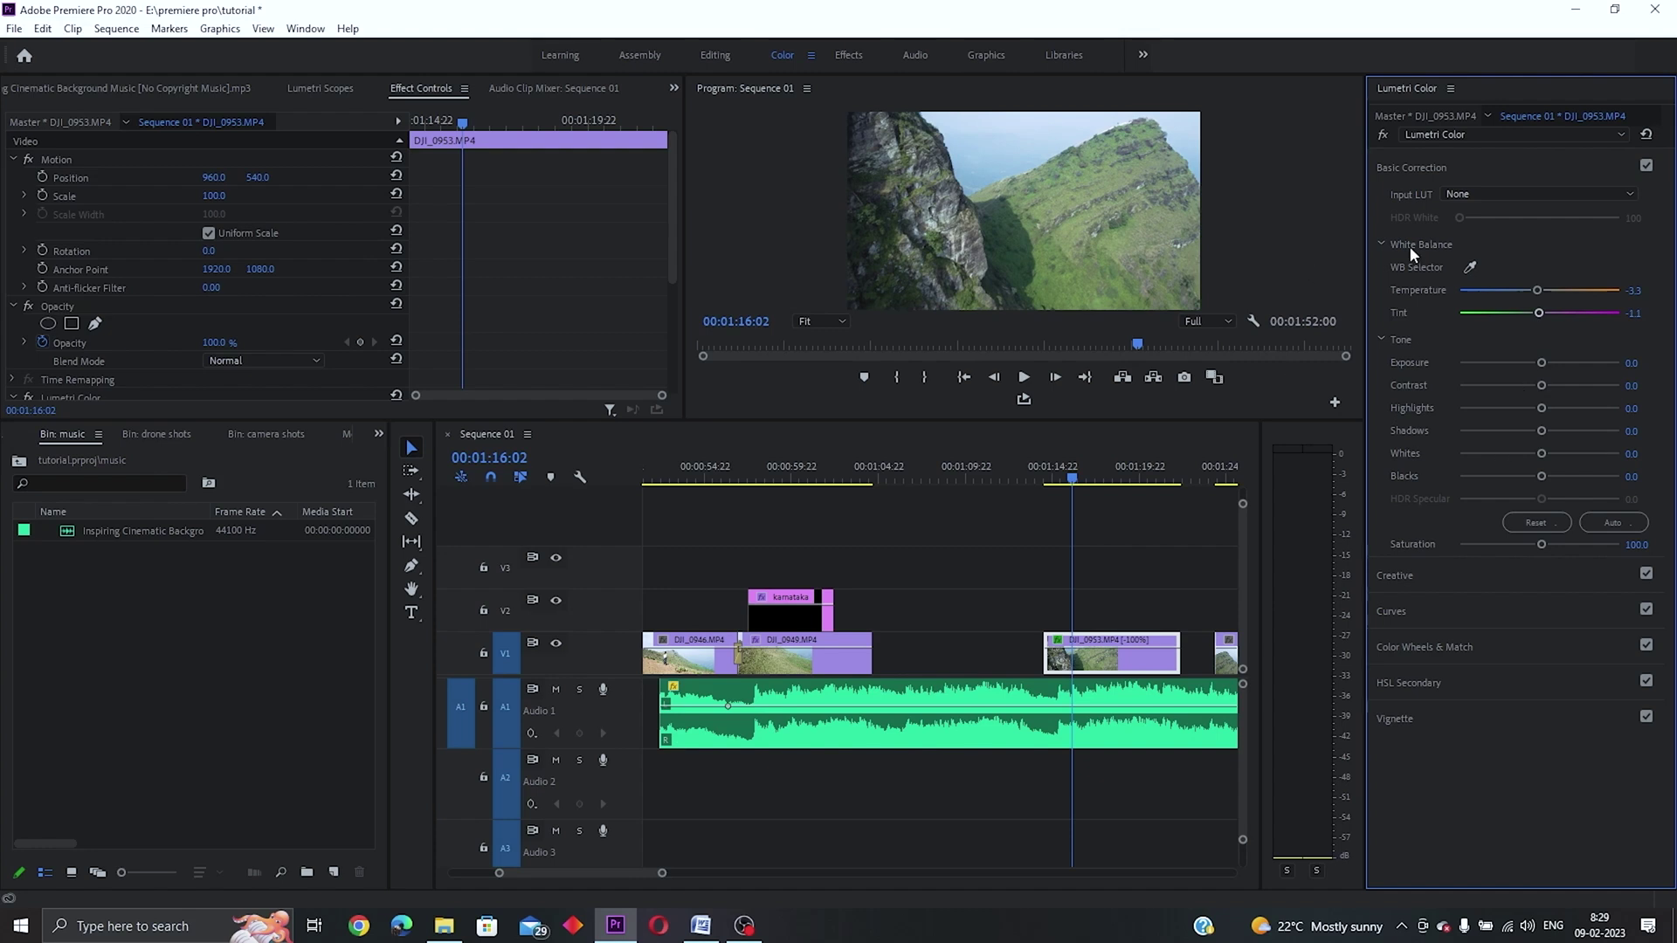
mouse_move(1542, 370)
mouse_down()
mouse_move(1498, 366)
mouse_move(1579, 367)
mouse_move(1532, 368)
mouse_move(1549, 391)
mouse_up()
mouse_move(1542, 408)
mouse_down()
mouse_move(1522, 433)
mouse_move(1537, 432)
mouse_up()
- Lower DJI_0953's Whites slider, then reduce Vibrance in Lumetri's Creative section
drag(1542, 453, 1535, 479)
click(1543, 575)
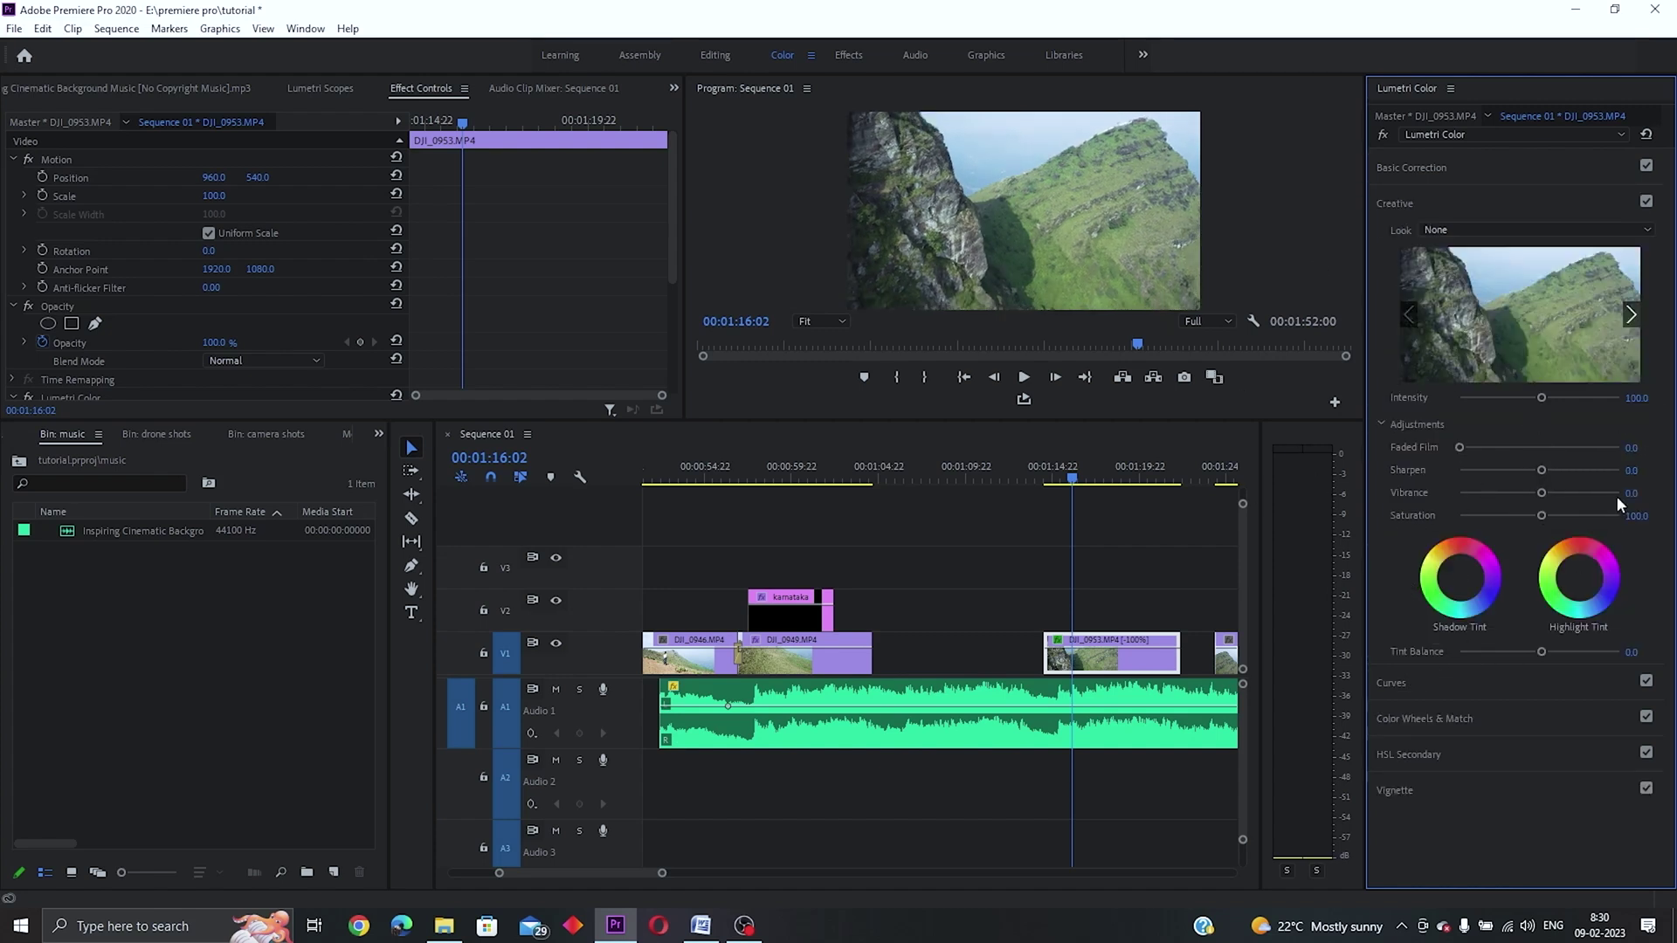
mouse_move(1531, 492)
mouse_down()
mouse_move(1434, 494)
mouse_move(1649, 496)
mouse_move(1395, 515)
mouse_move(1529, 515)
mouse_up()
- Shape an S-curve on the RGB master curve by lowering the shadow point and raising the highlight point
click(1401, 682)
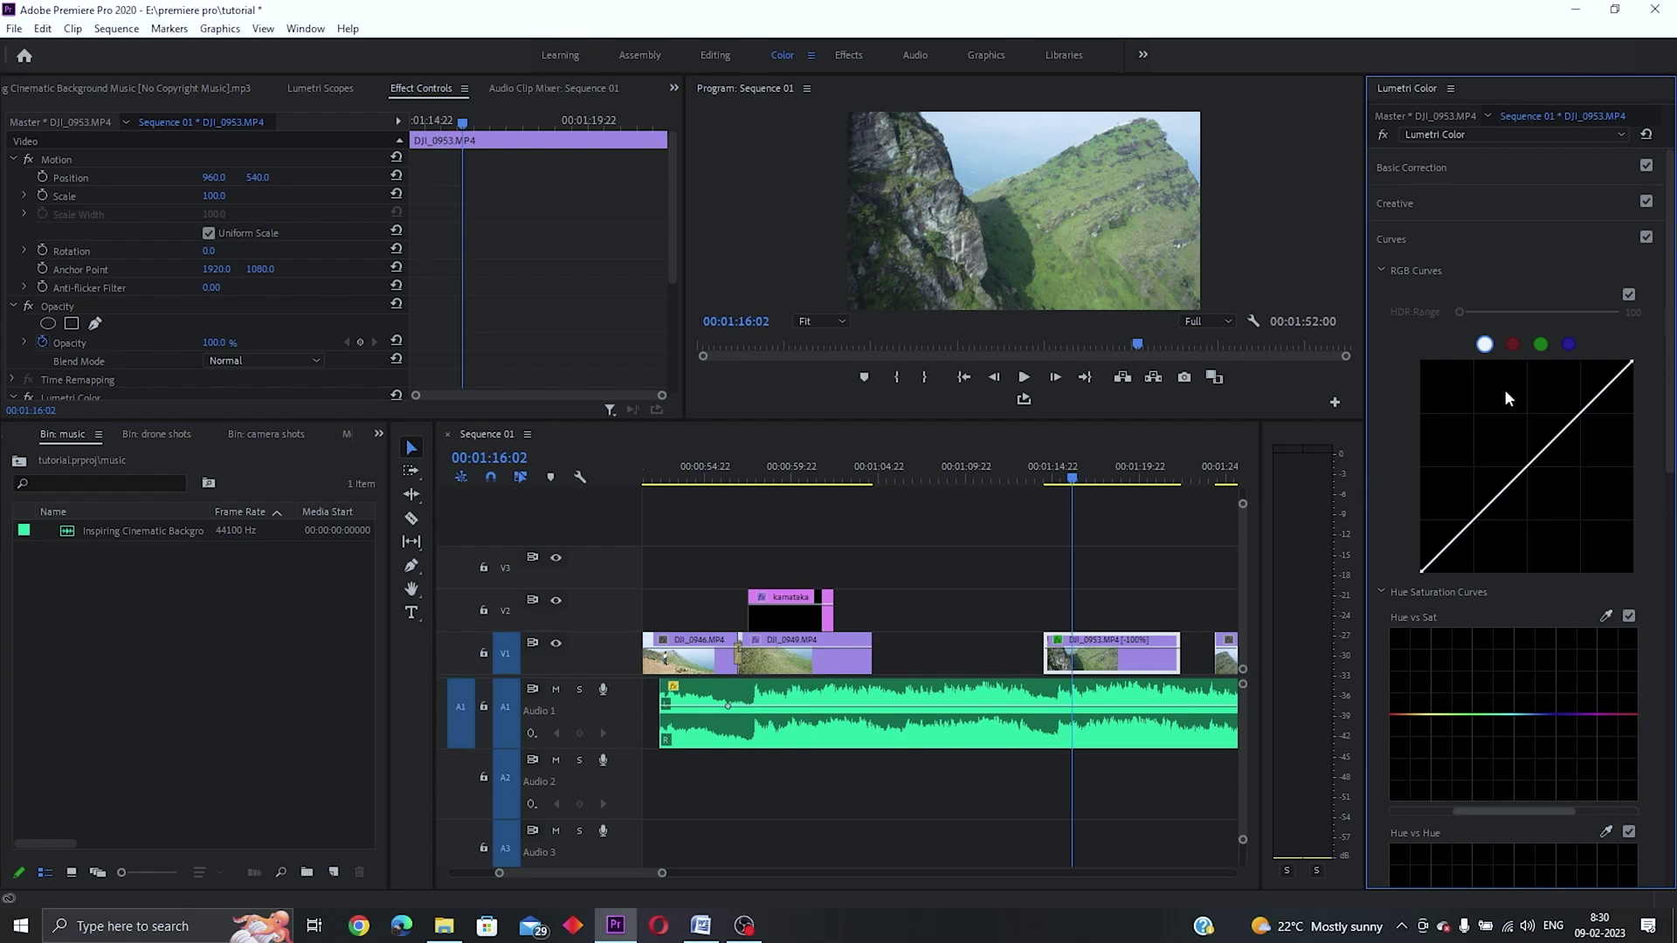
click(1579, 413)
drag(1476, 517, 1476, 526)
drag(1579, 413, 1577, 408)
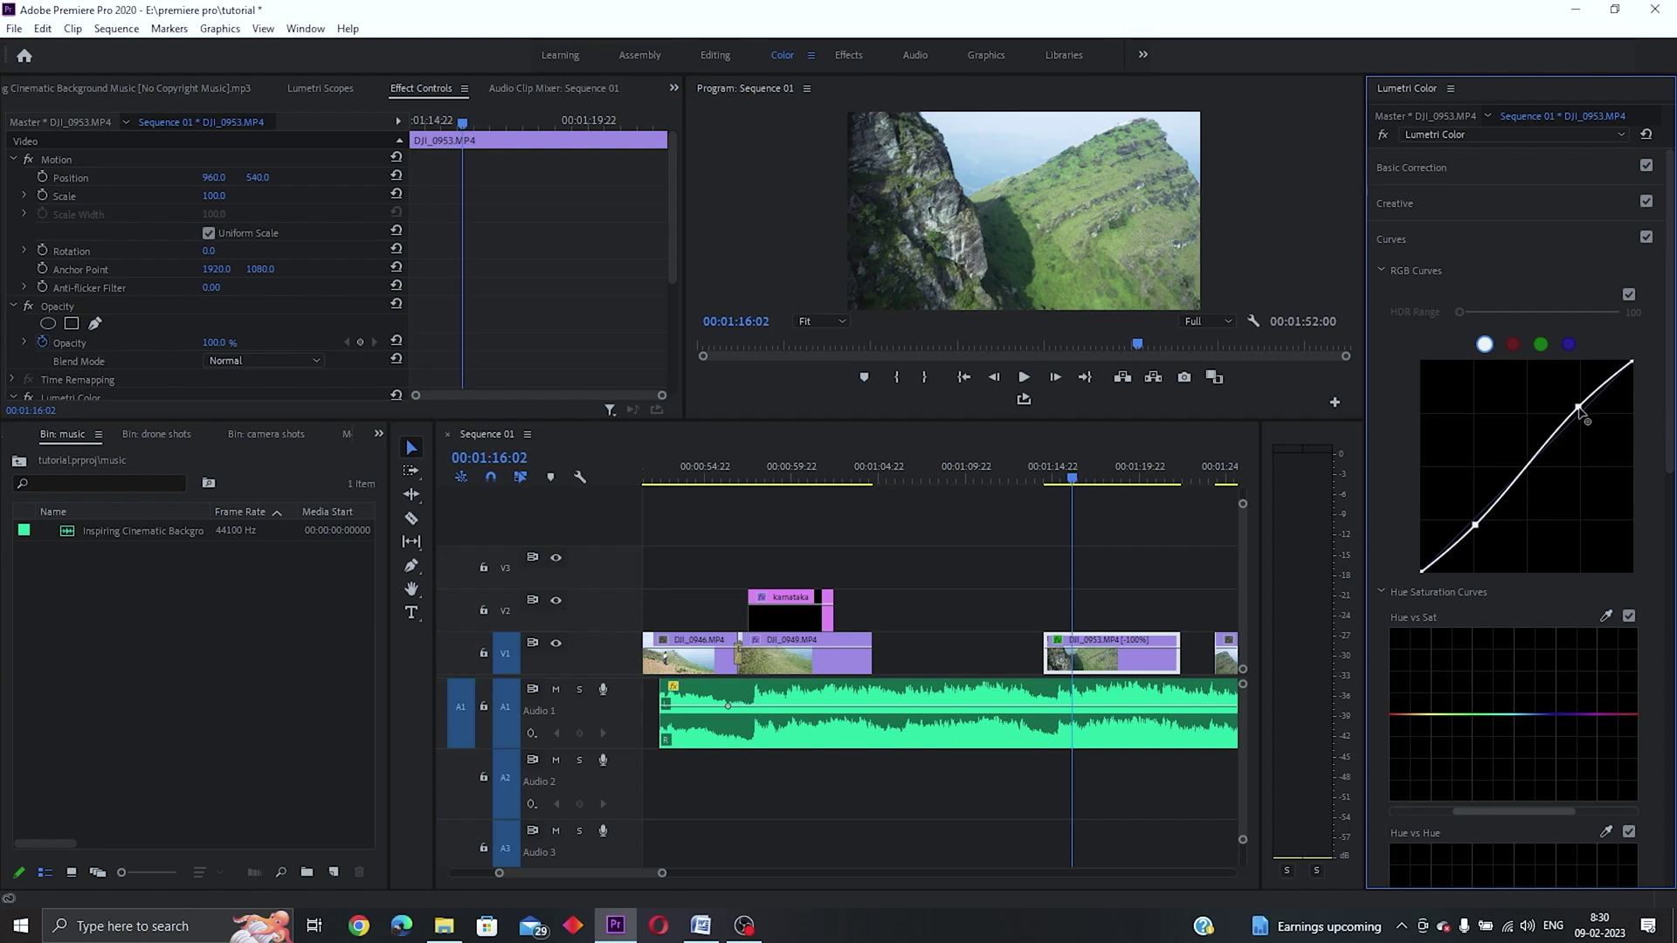
- Toggle the curve adjustment on and off to compare before and after
click(1628, 295)
click(1628, 295)
click(1628, 296)
click(1629, 295)
click(1628, 295)
click(1628, 295)
scroll(1674, 431, down, 3)
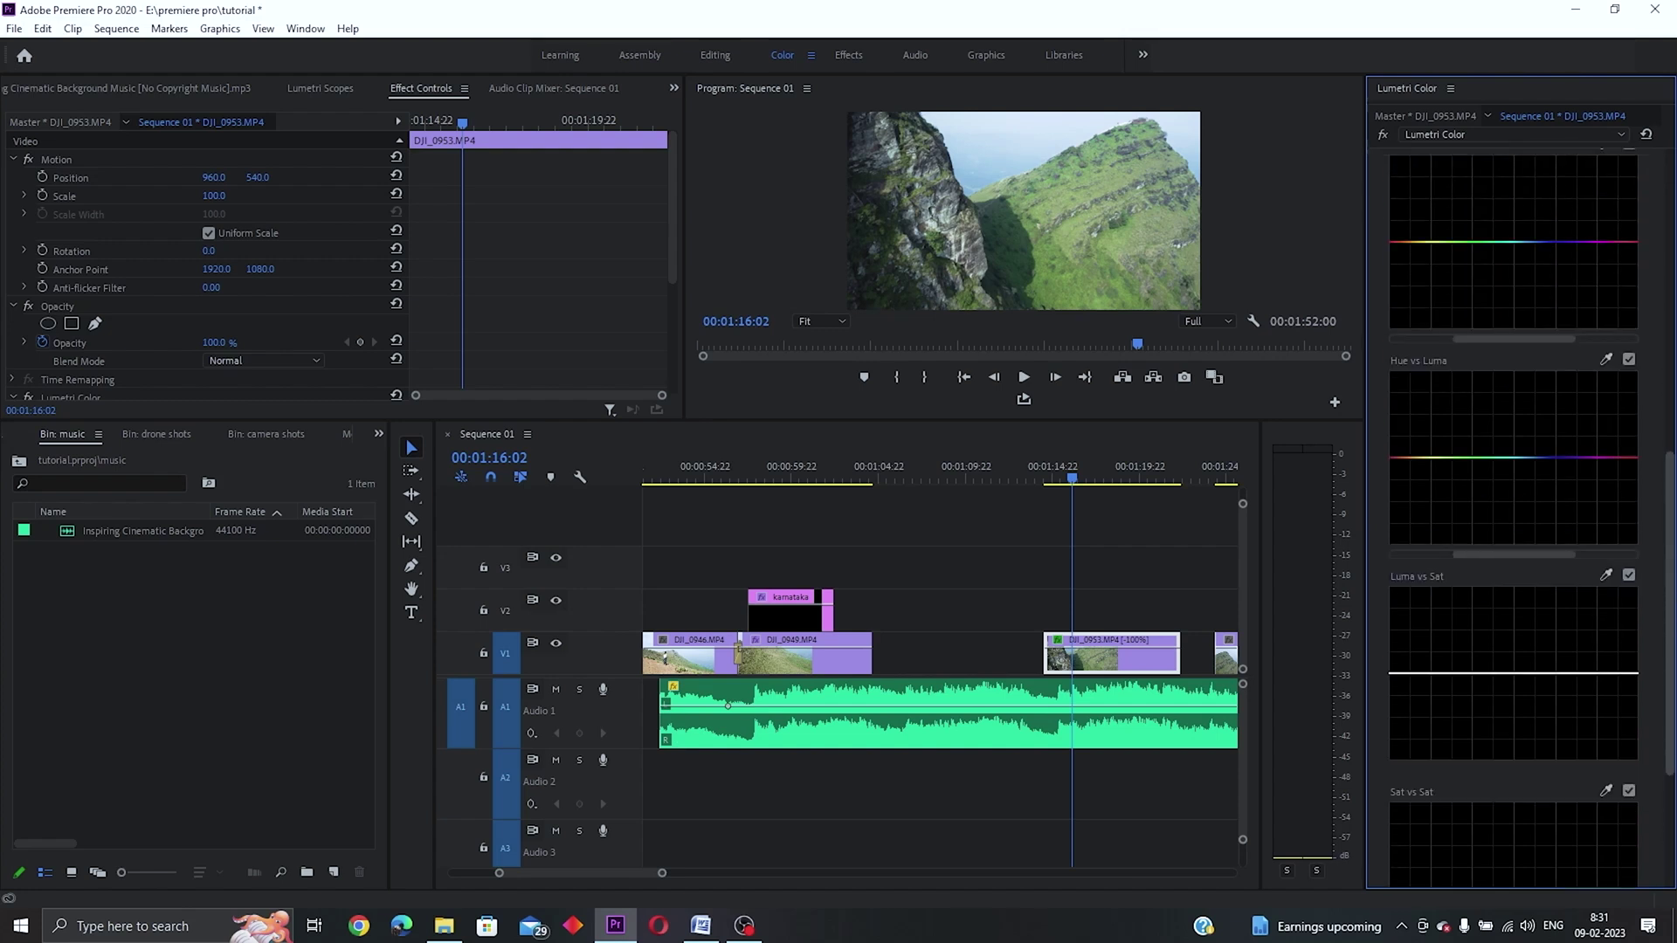
scroll(1520, 516, down, 5)
scroll(1519, 515, up, 5)
scroll(1519, 515, down, 8)
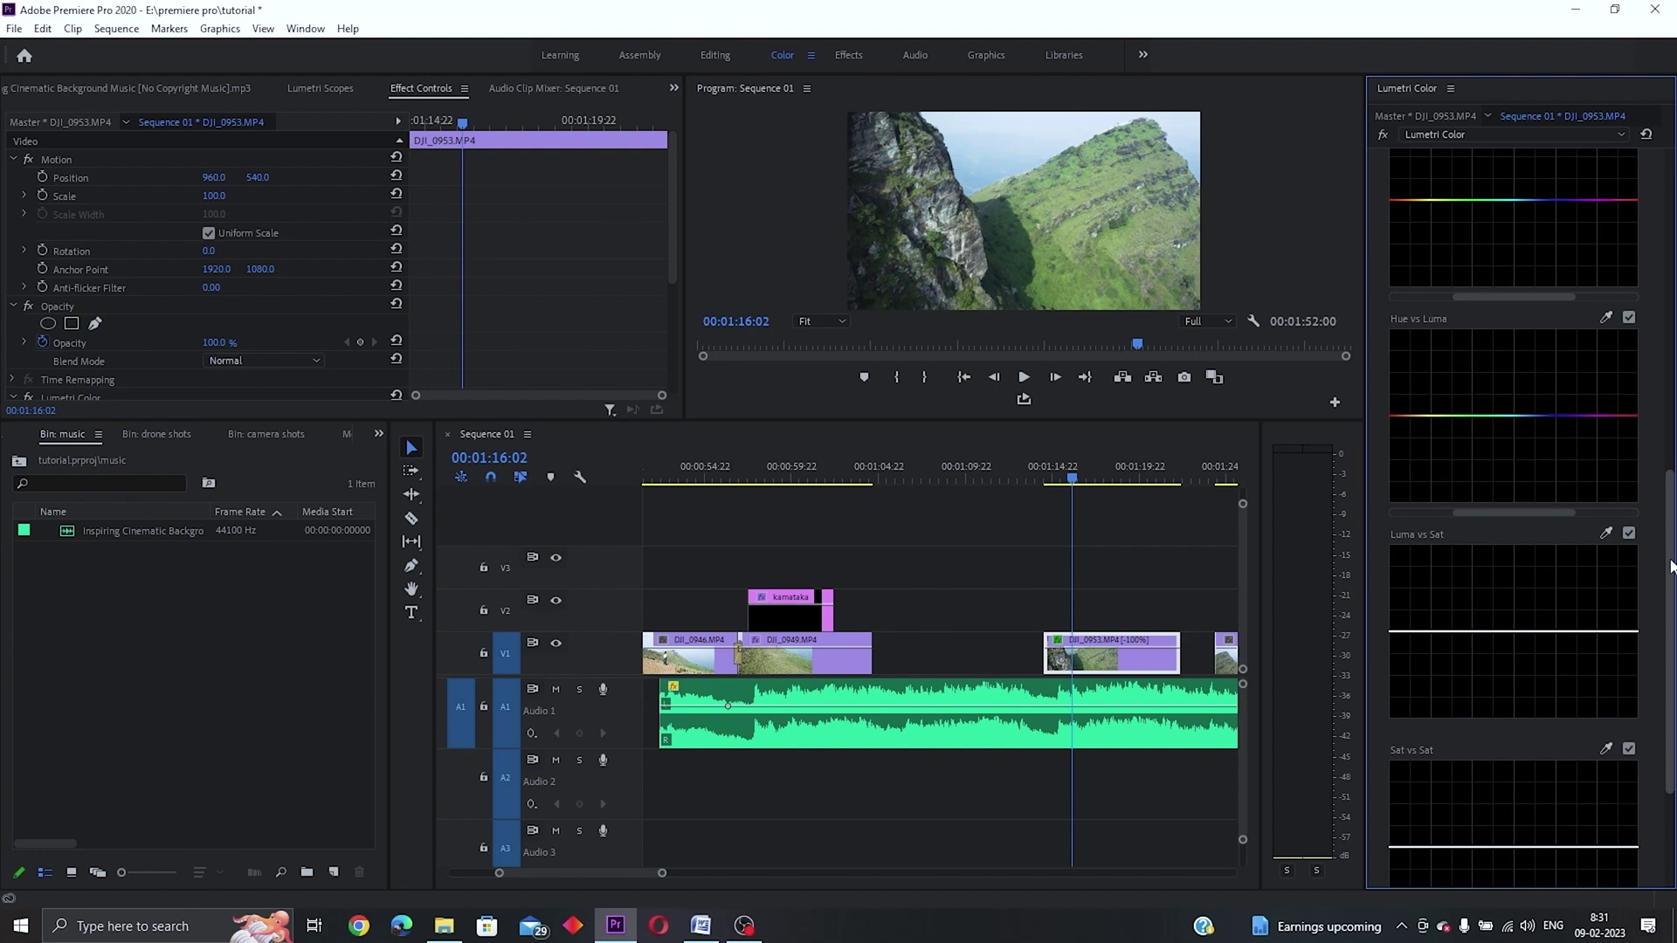
scroll(1669, 557, up, 2)
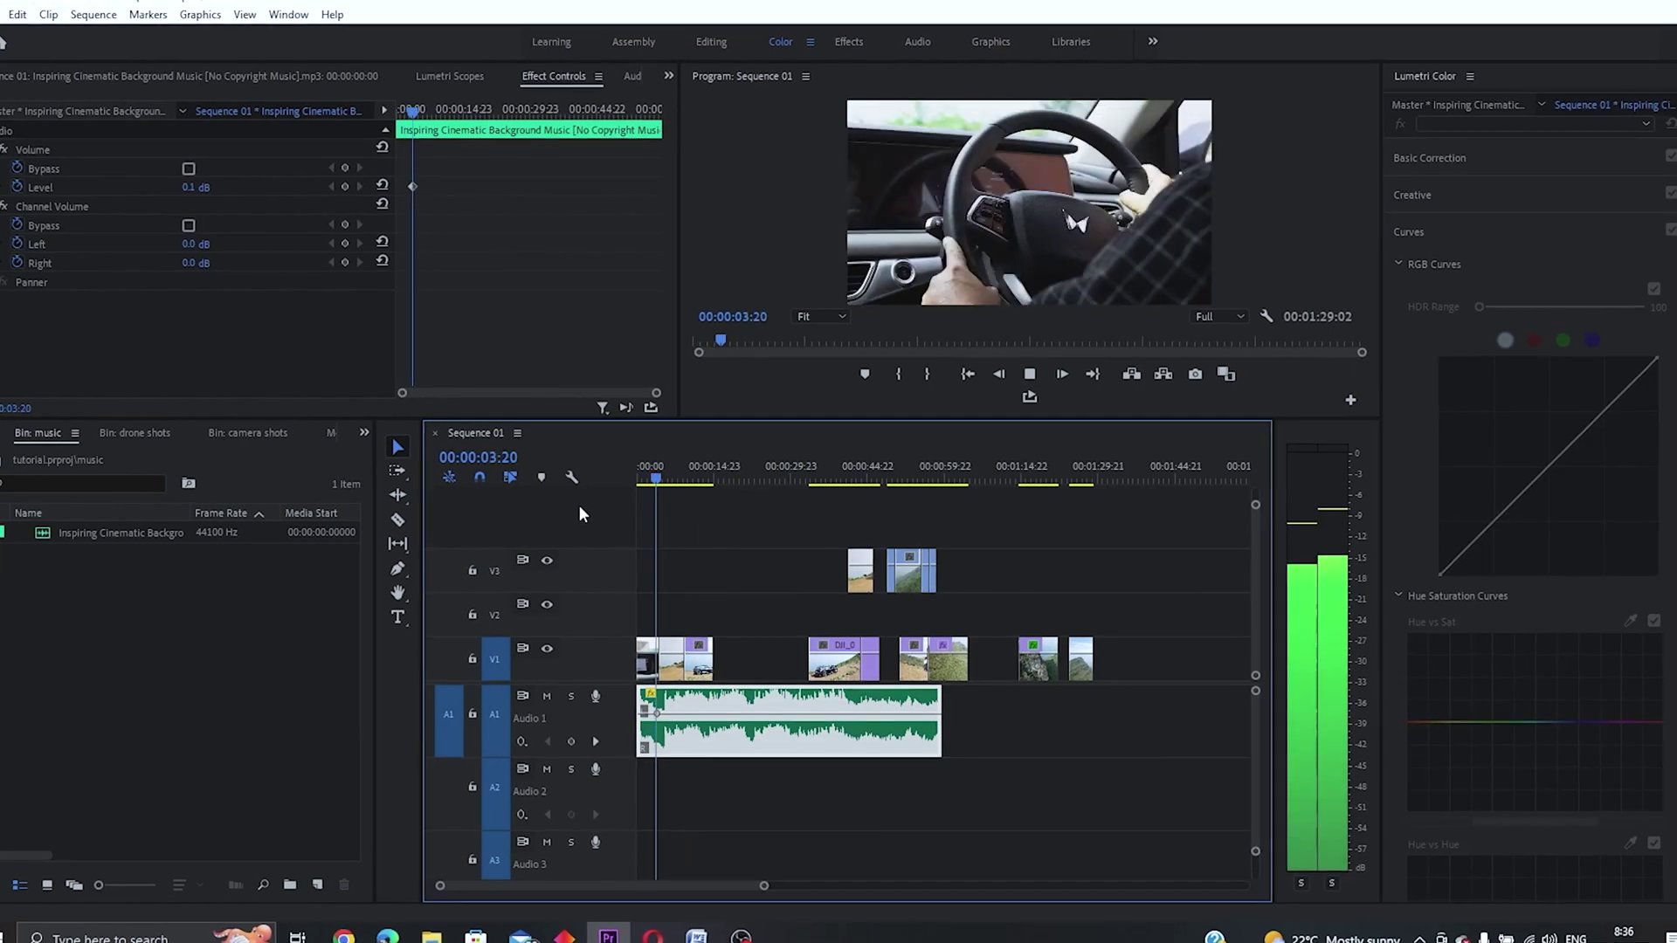
- Select the DJI_0943 clip on the timeline and bring up its context menu
key(=)
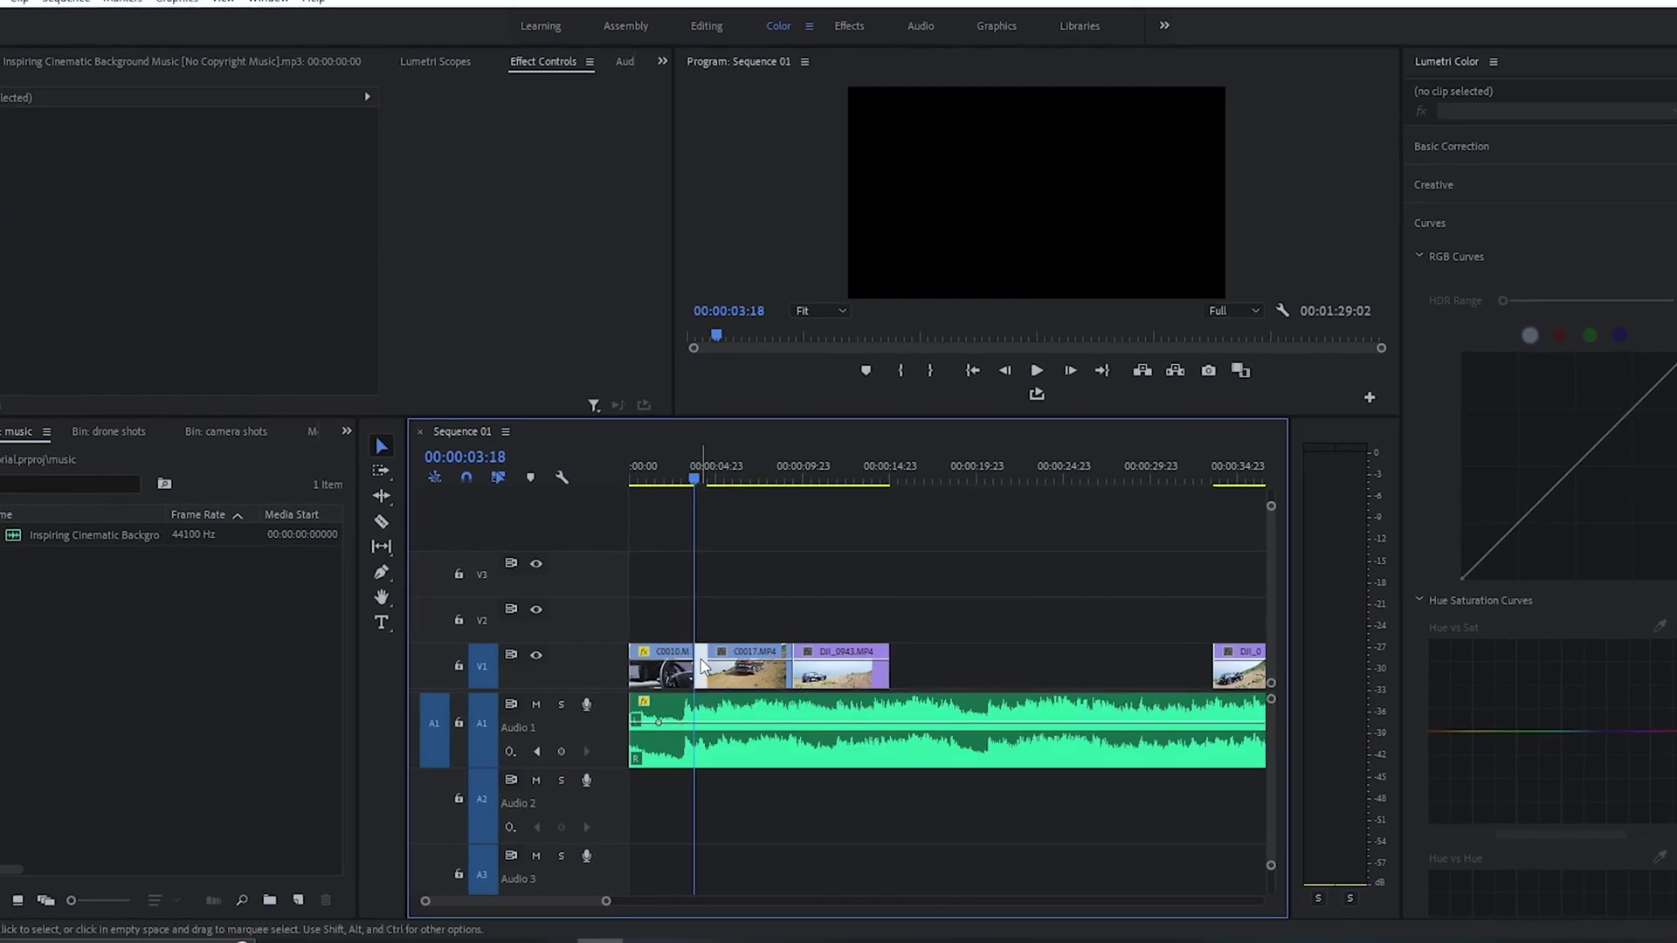
click(736, 684)
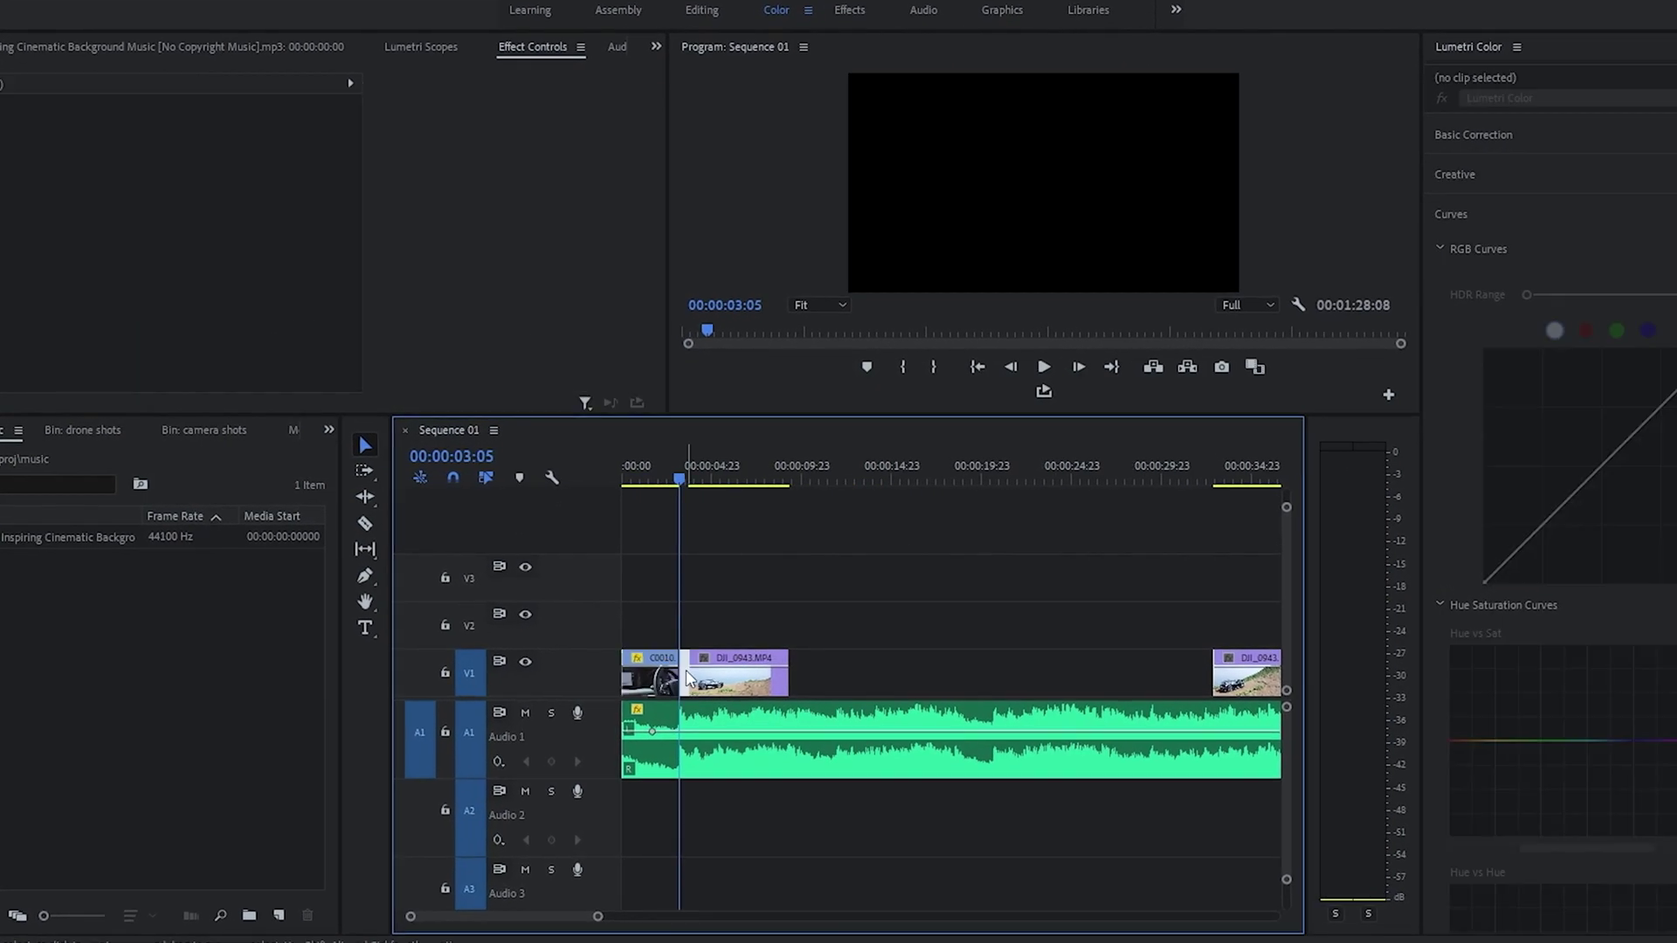
right_click(747, 679)
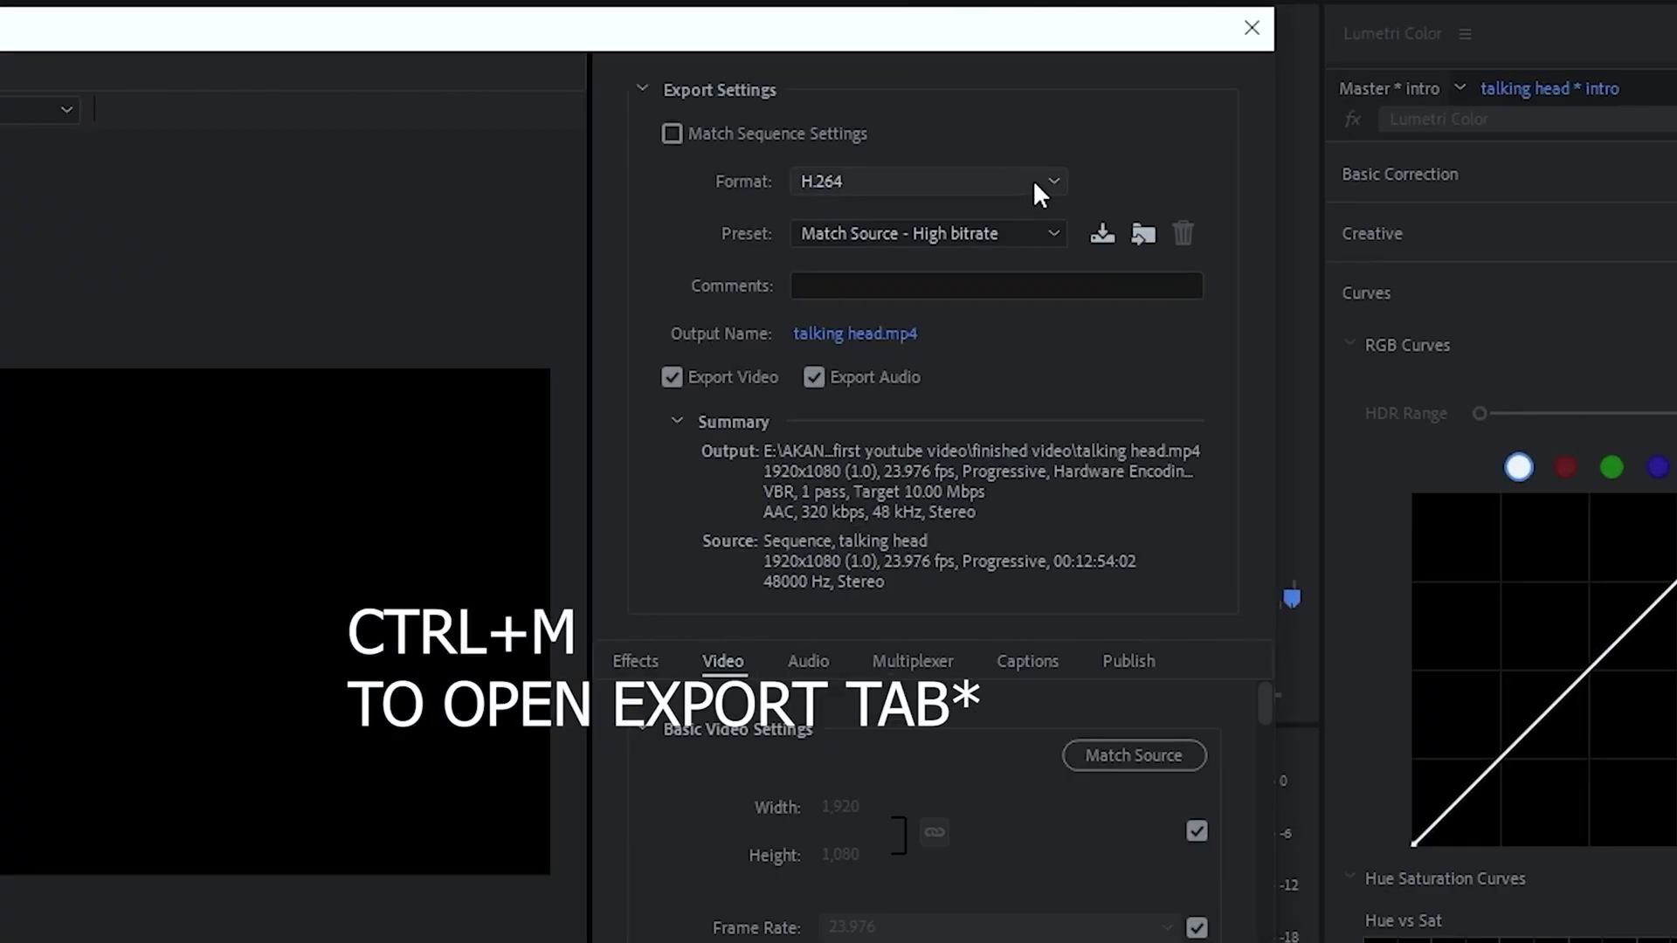
- Keep H.264, apply the YouTube 2160p 4K preset, and enable Render at Maximum Depth
click(1194, 182)
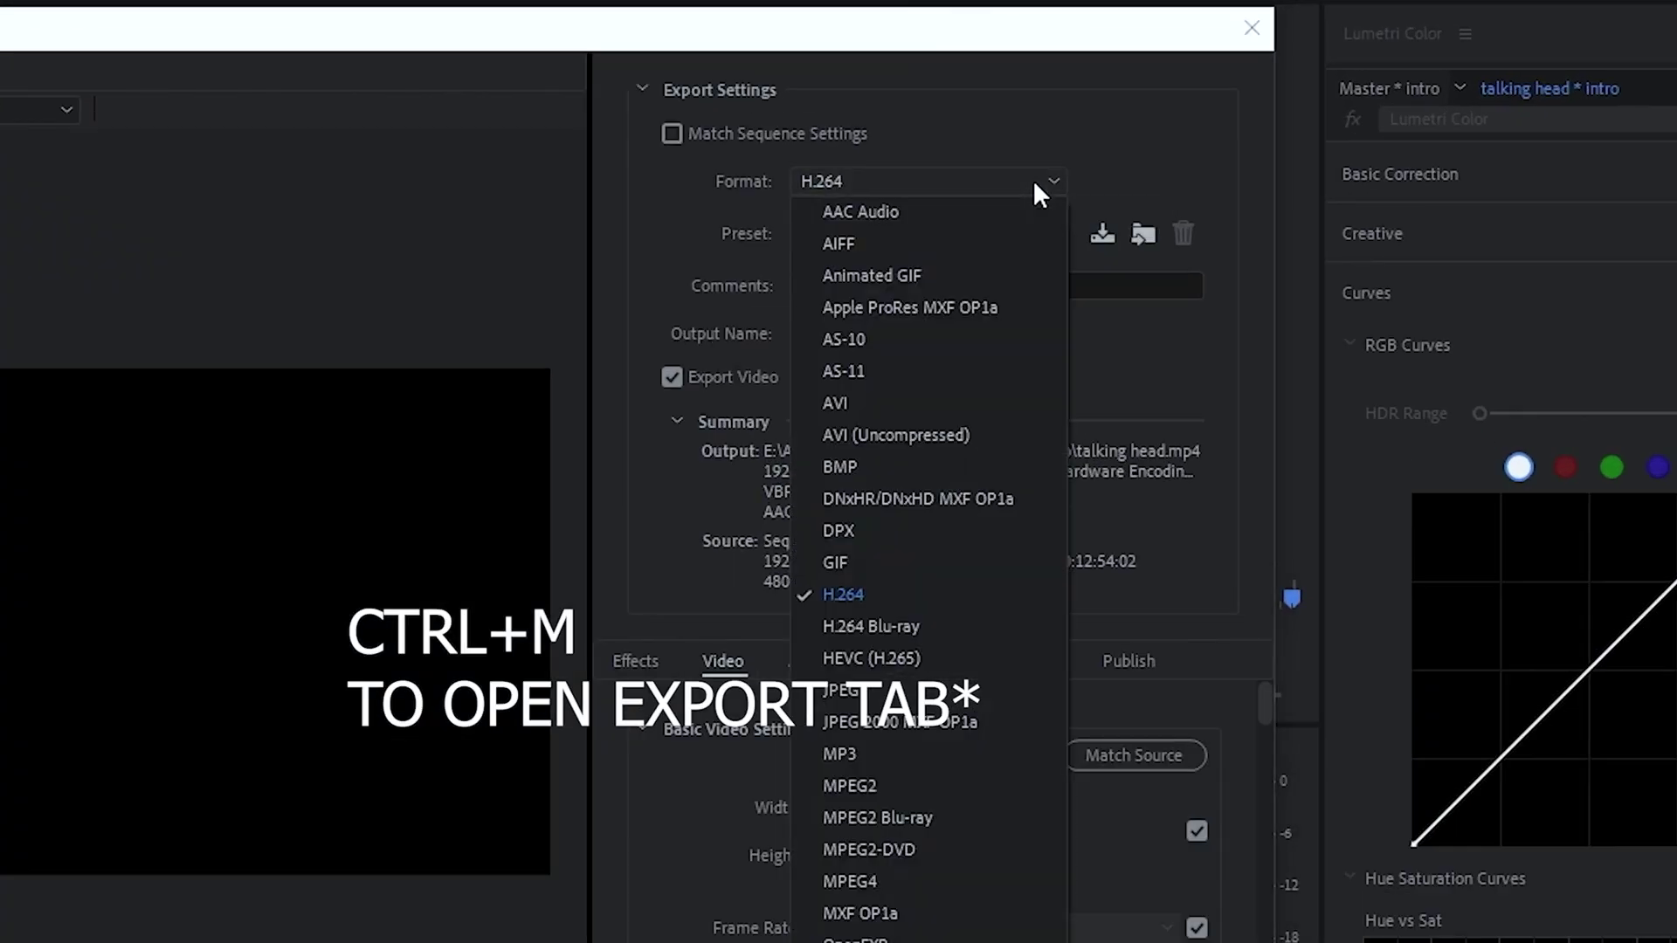
click(847, 595)
click(923, 234)
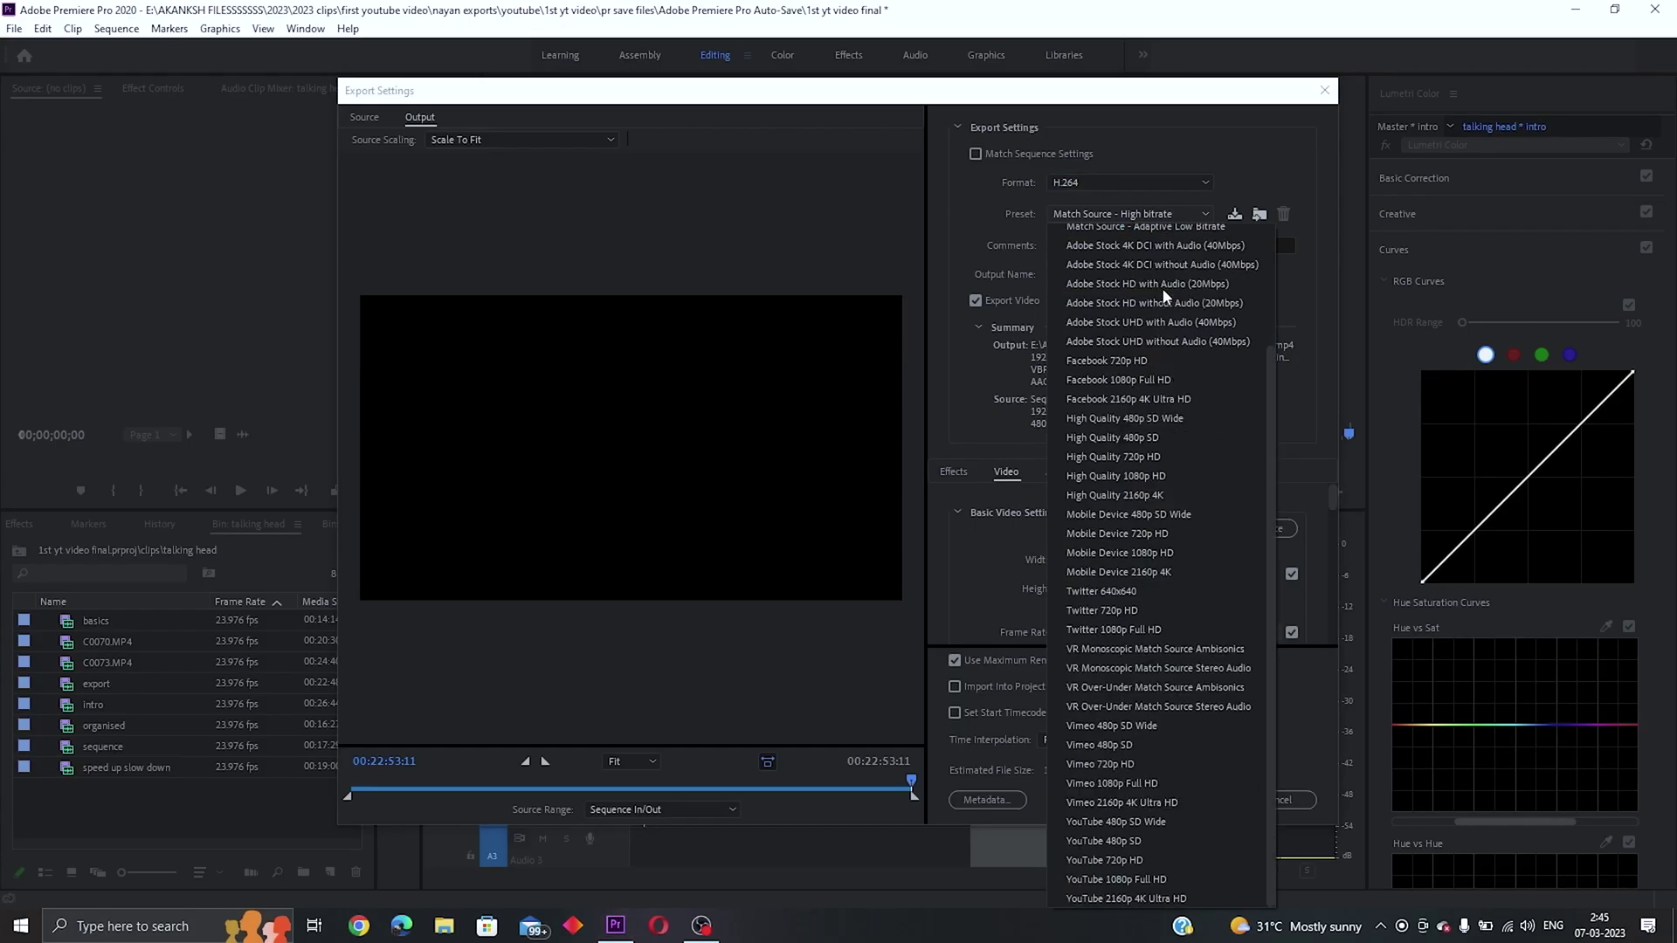
click(1123, 896)
click(956, 660)
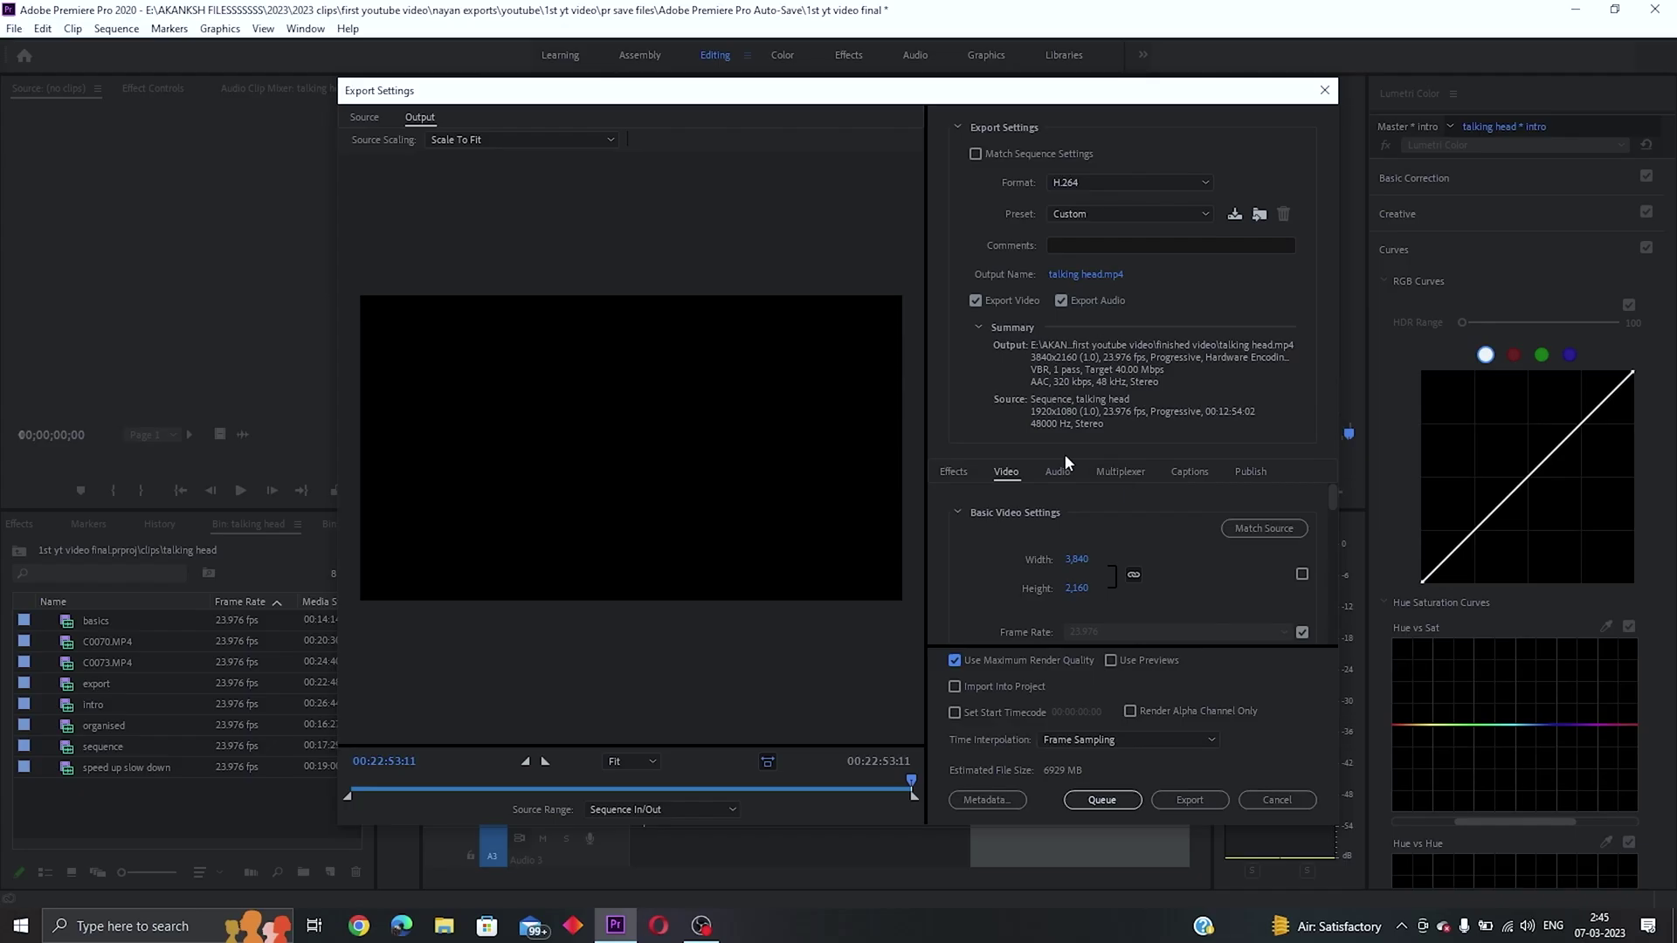
scroll(1332, 528, down, 5)
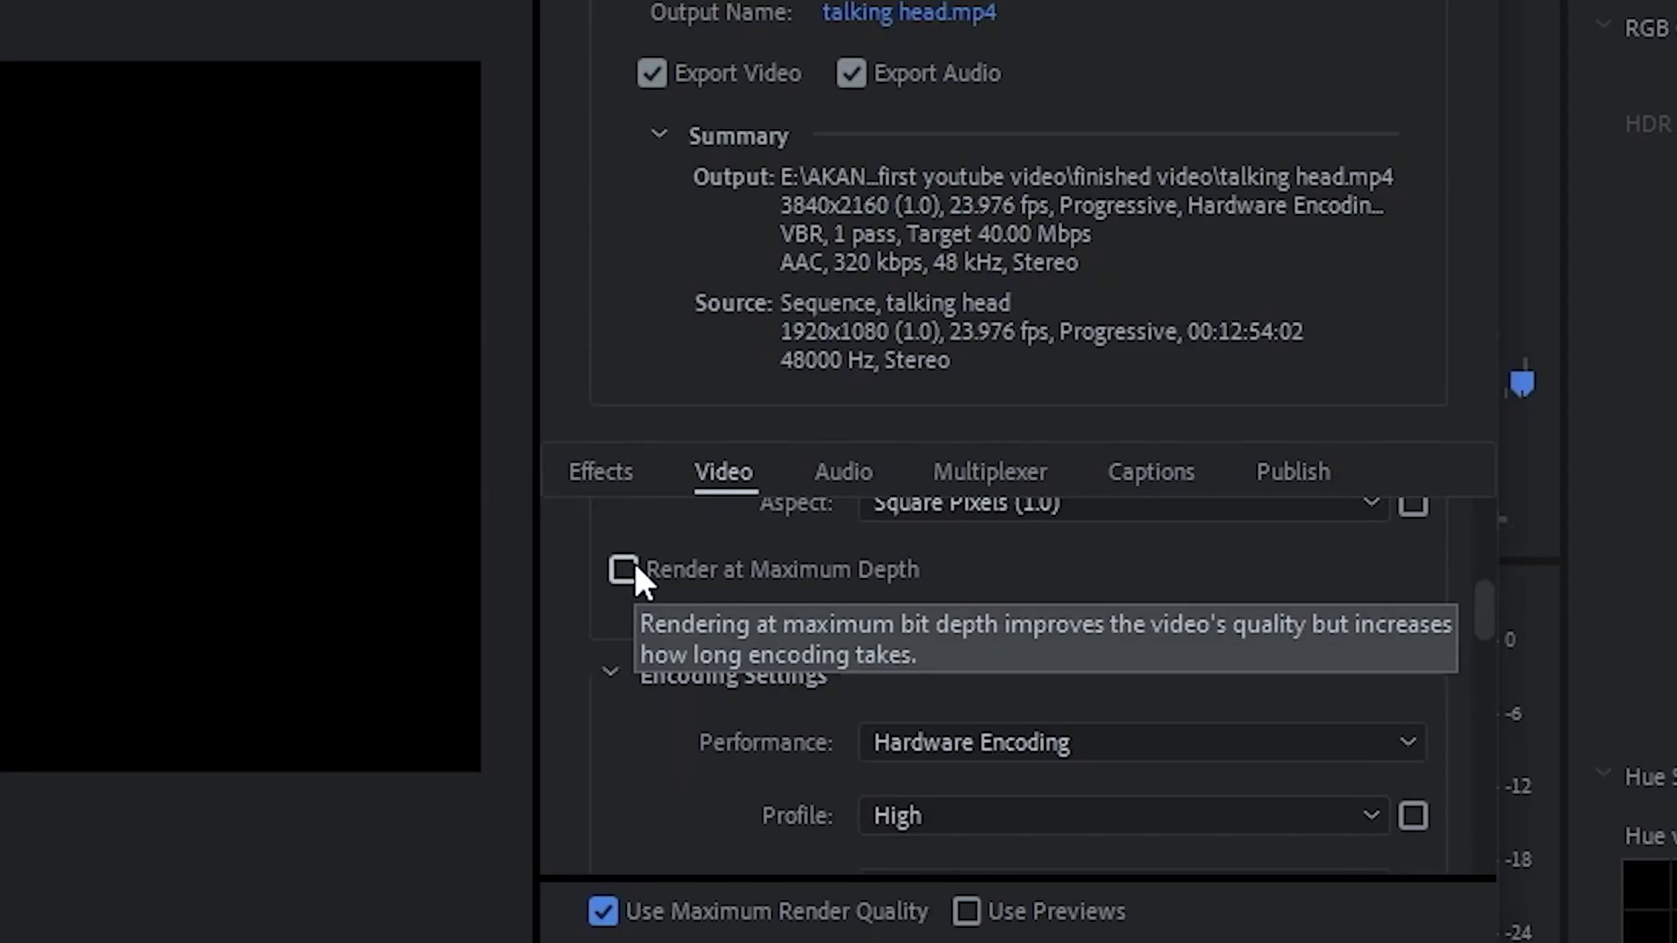
click(964, 514)
- Set bitrate encoding to CBR at about 30 Mbps, then choose the output file location
scroll(1333, 538, down, 1)
drag(1332, 538, 1370, 597)
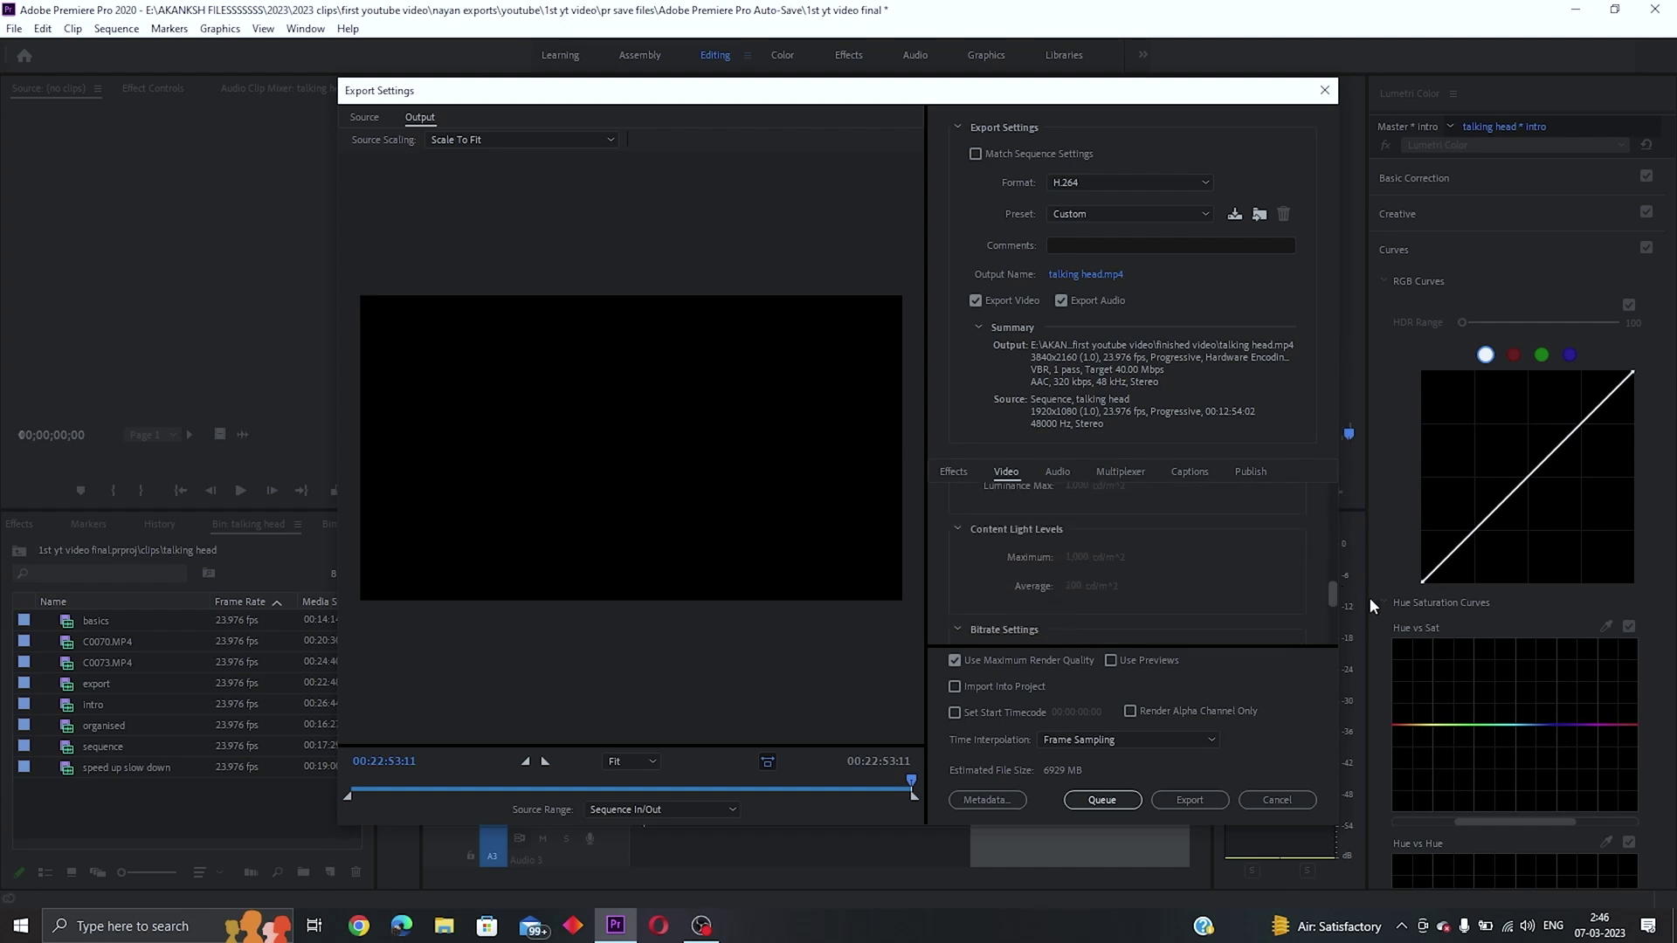
scroll(1282, 541, down, 2)
click(1282, 526)
key(Escape)
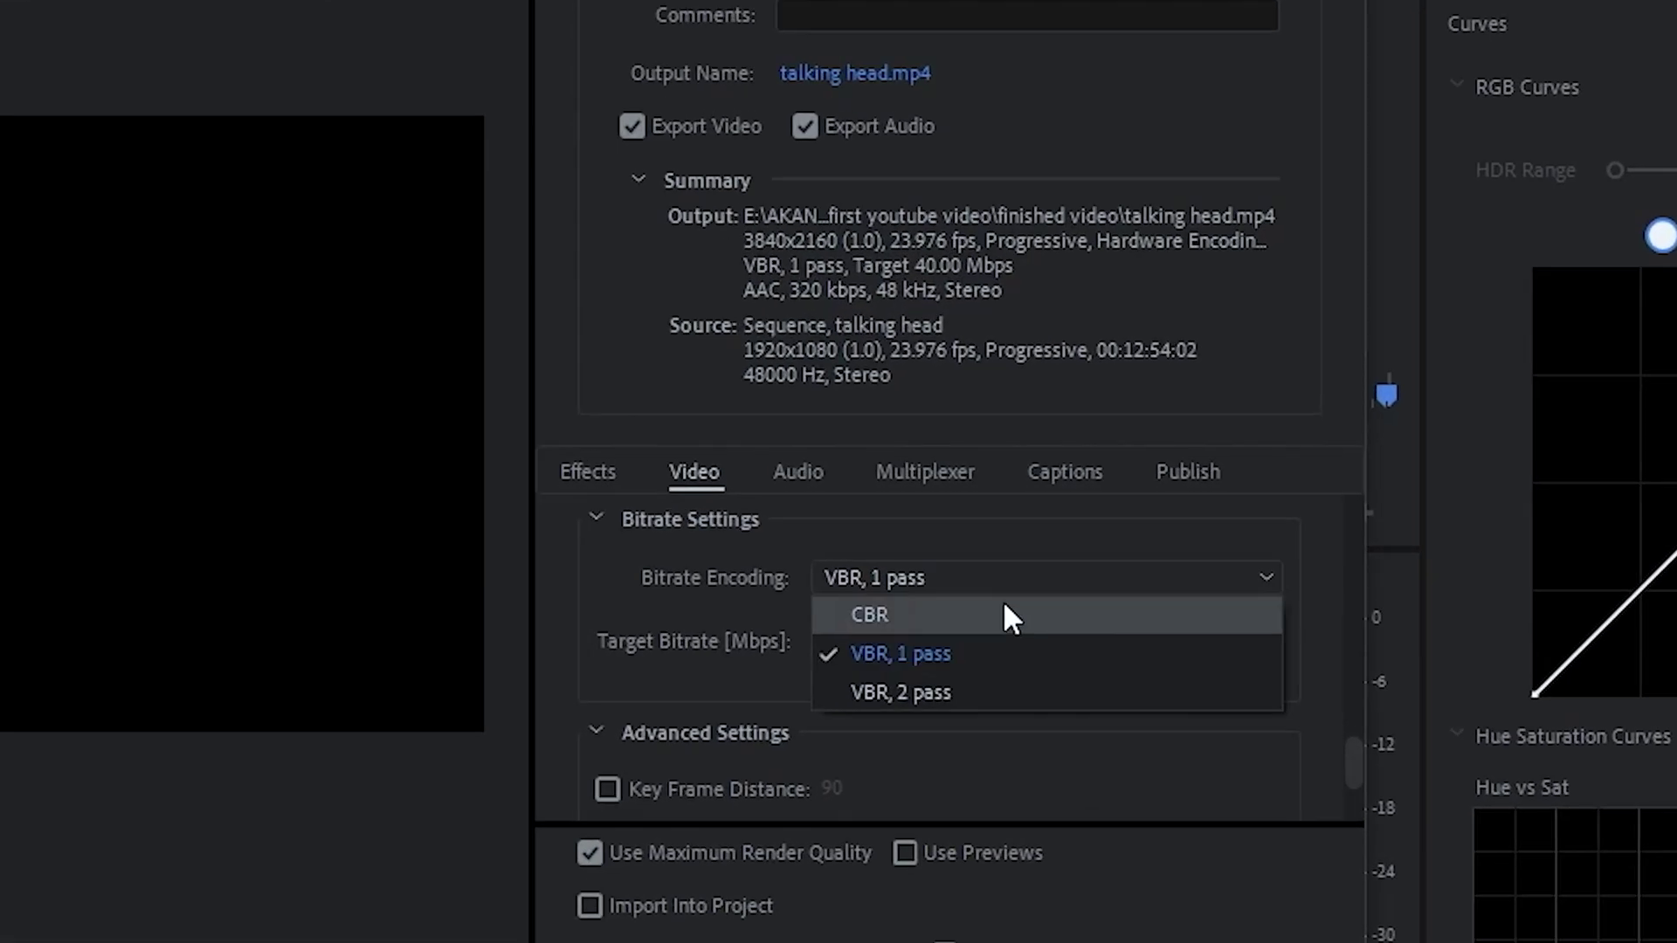
click(1004, 578)
click(1005, 616)
drag(869, 641, 838, 644)
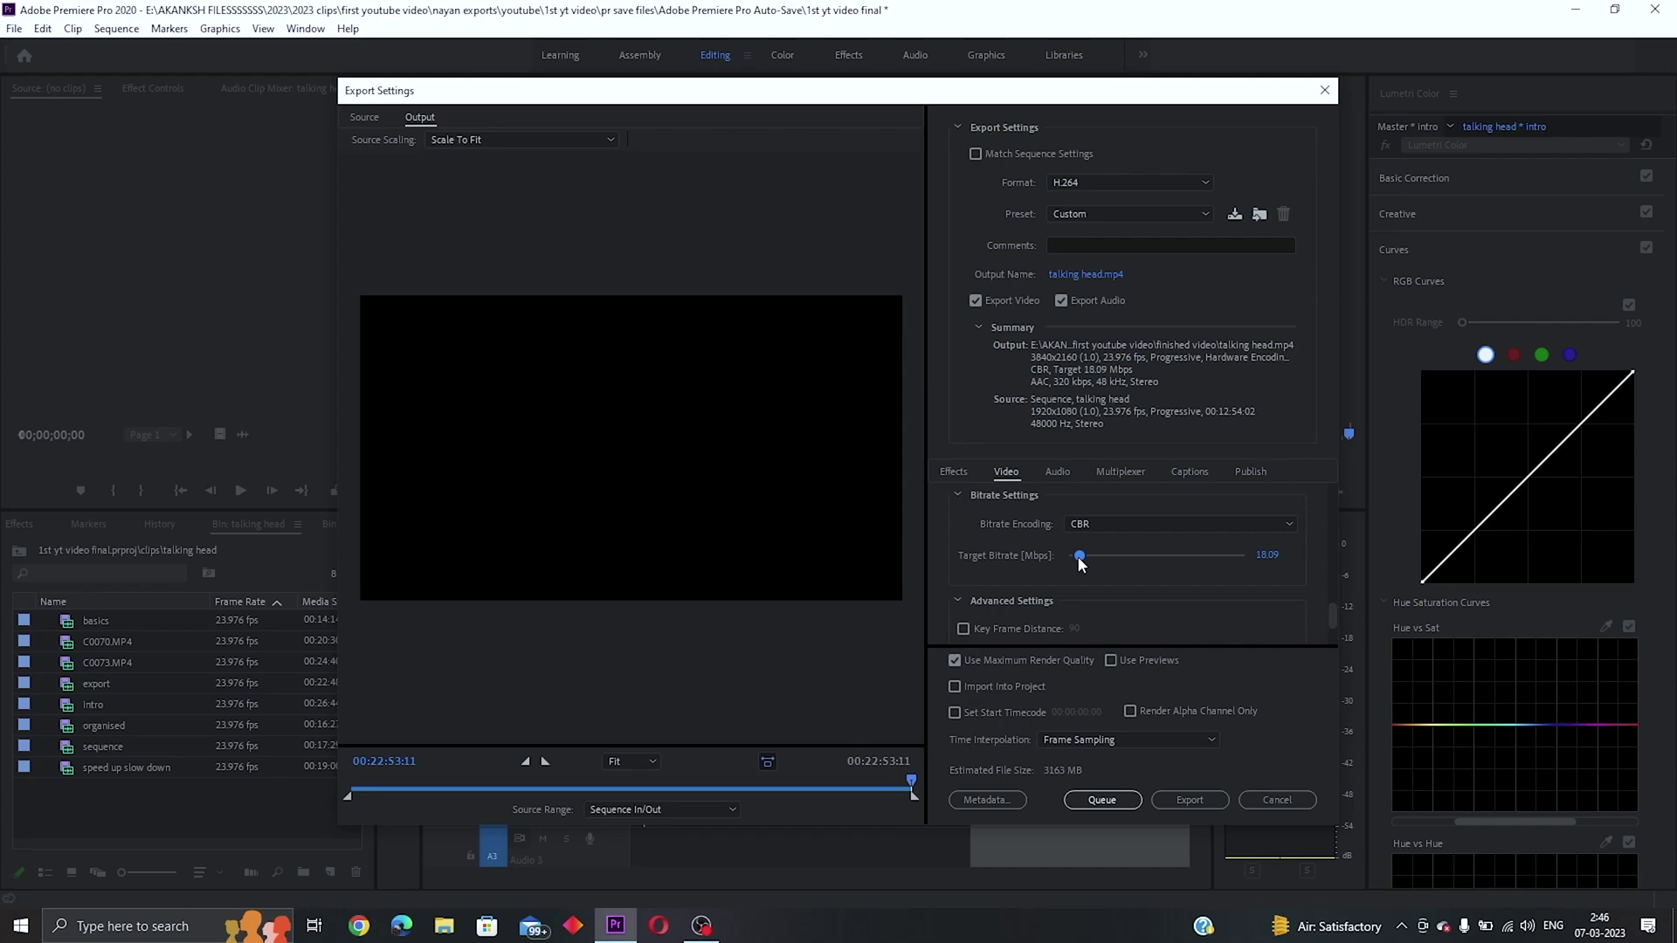
drag(1078, 557, 1084, 560)
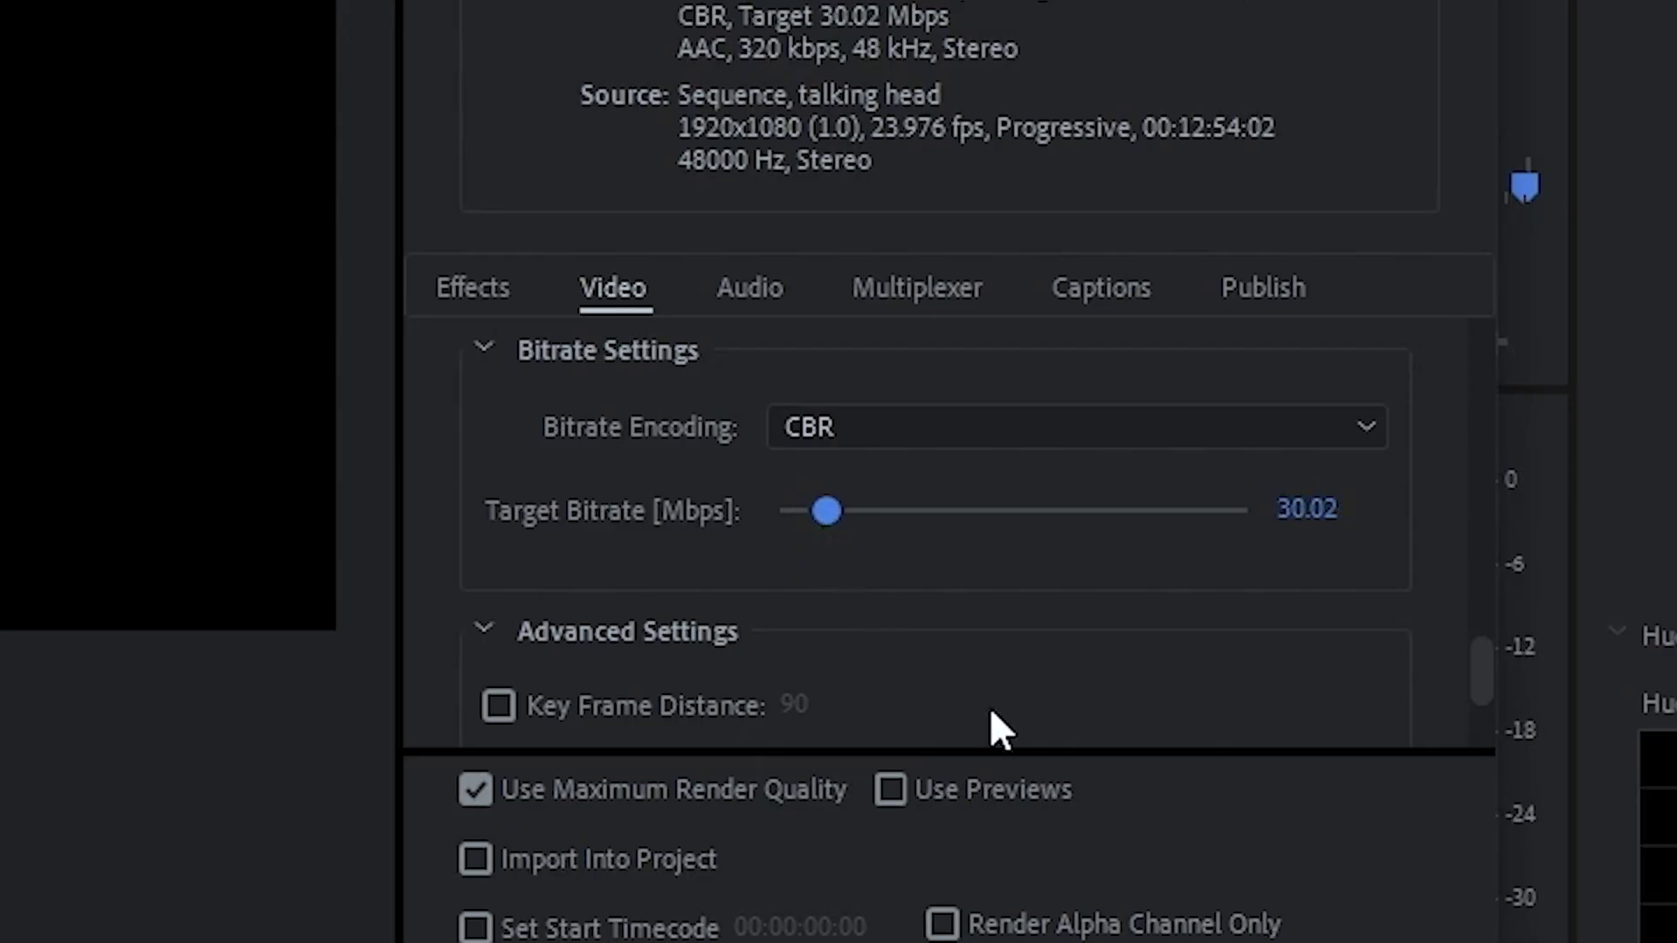
scroll(992, 711, down, 2)
click(1095, 269)
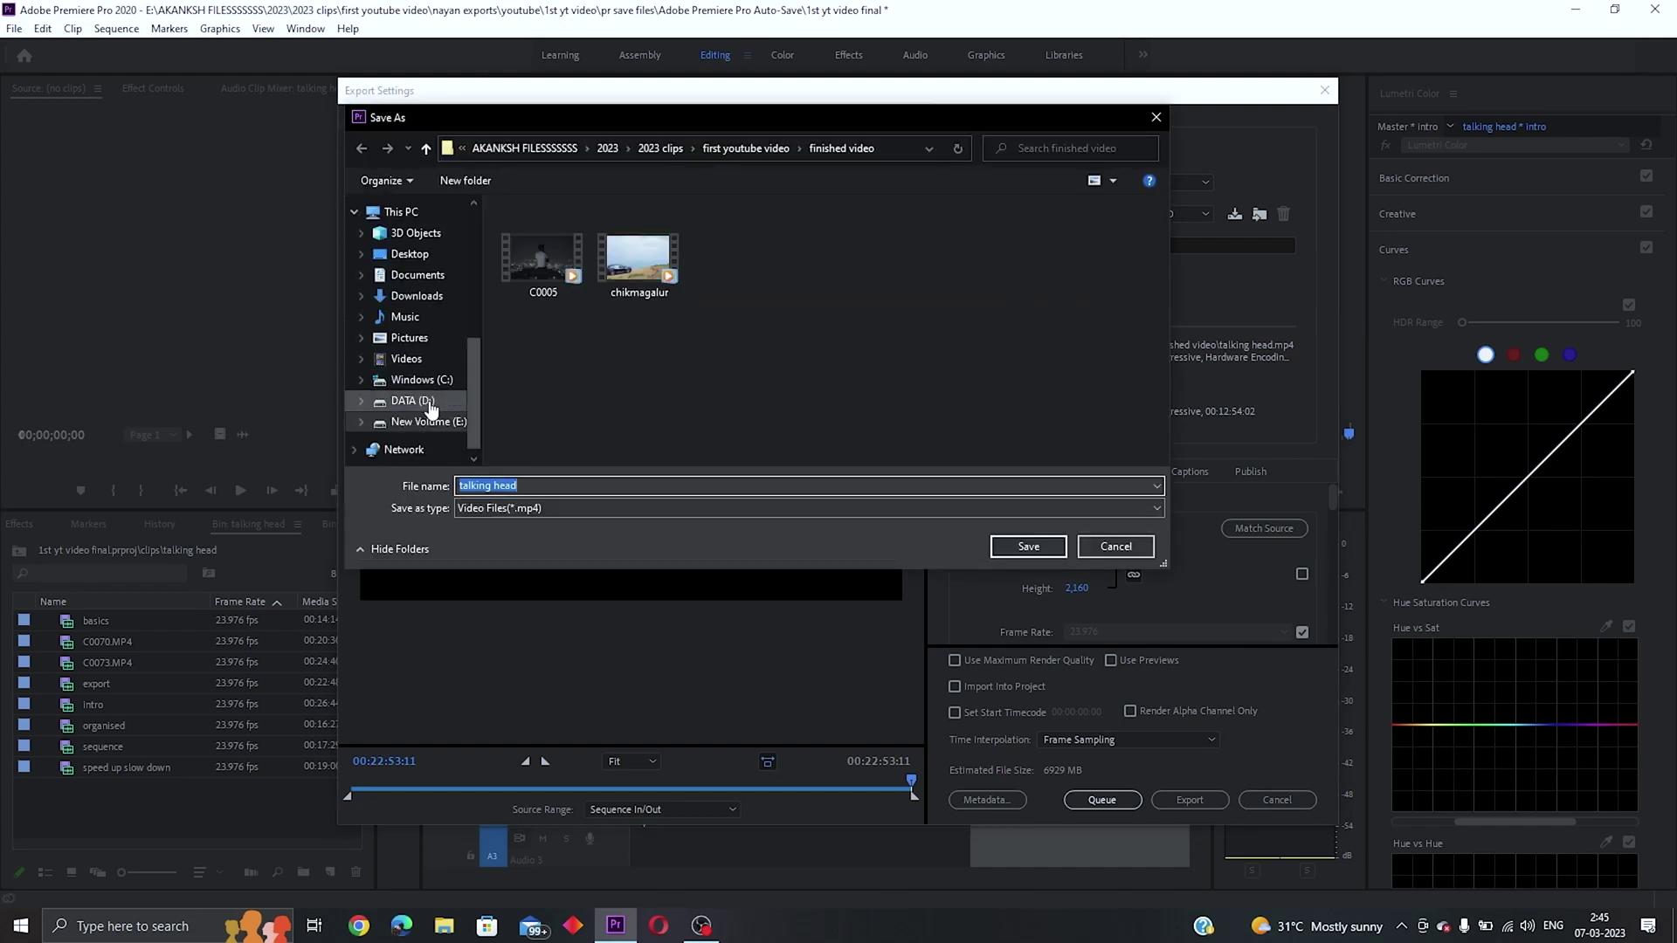
- Keep the output name talking head.mp4 and start encoding the export
key(Return)
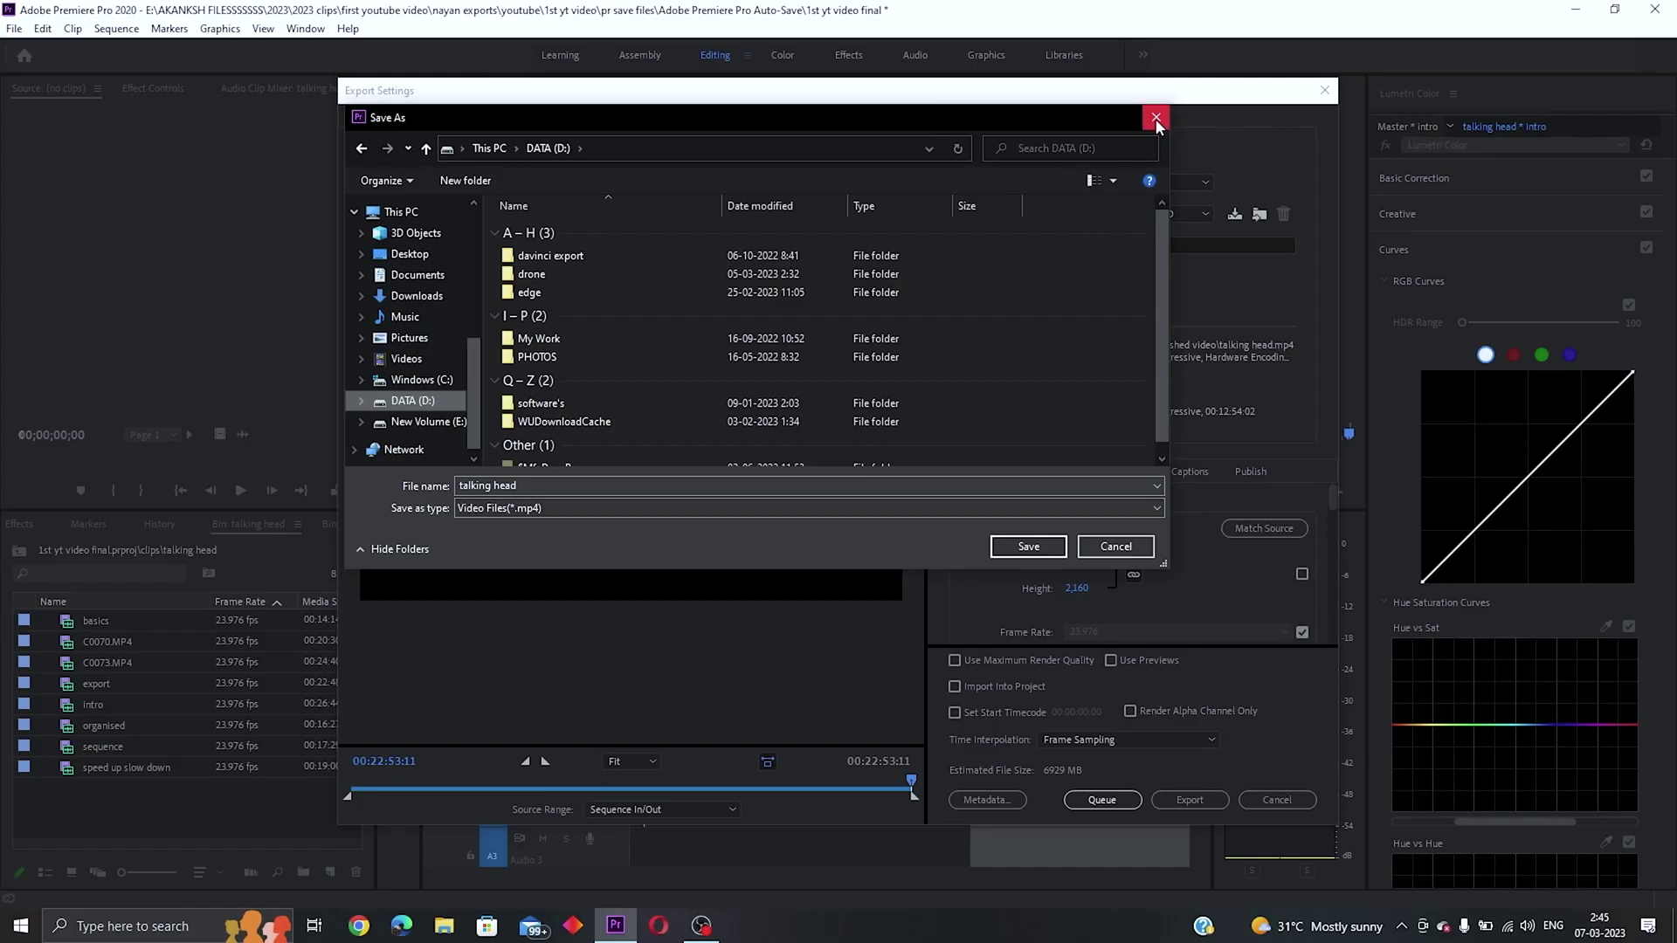
click(1155, 119)
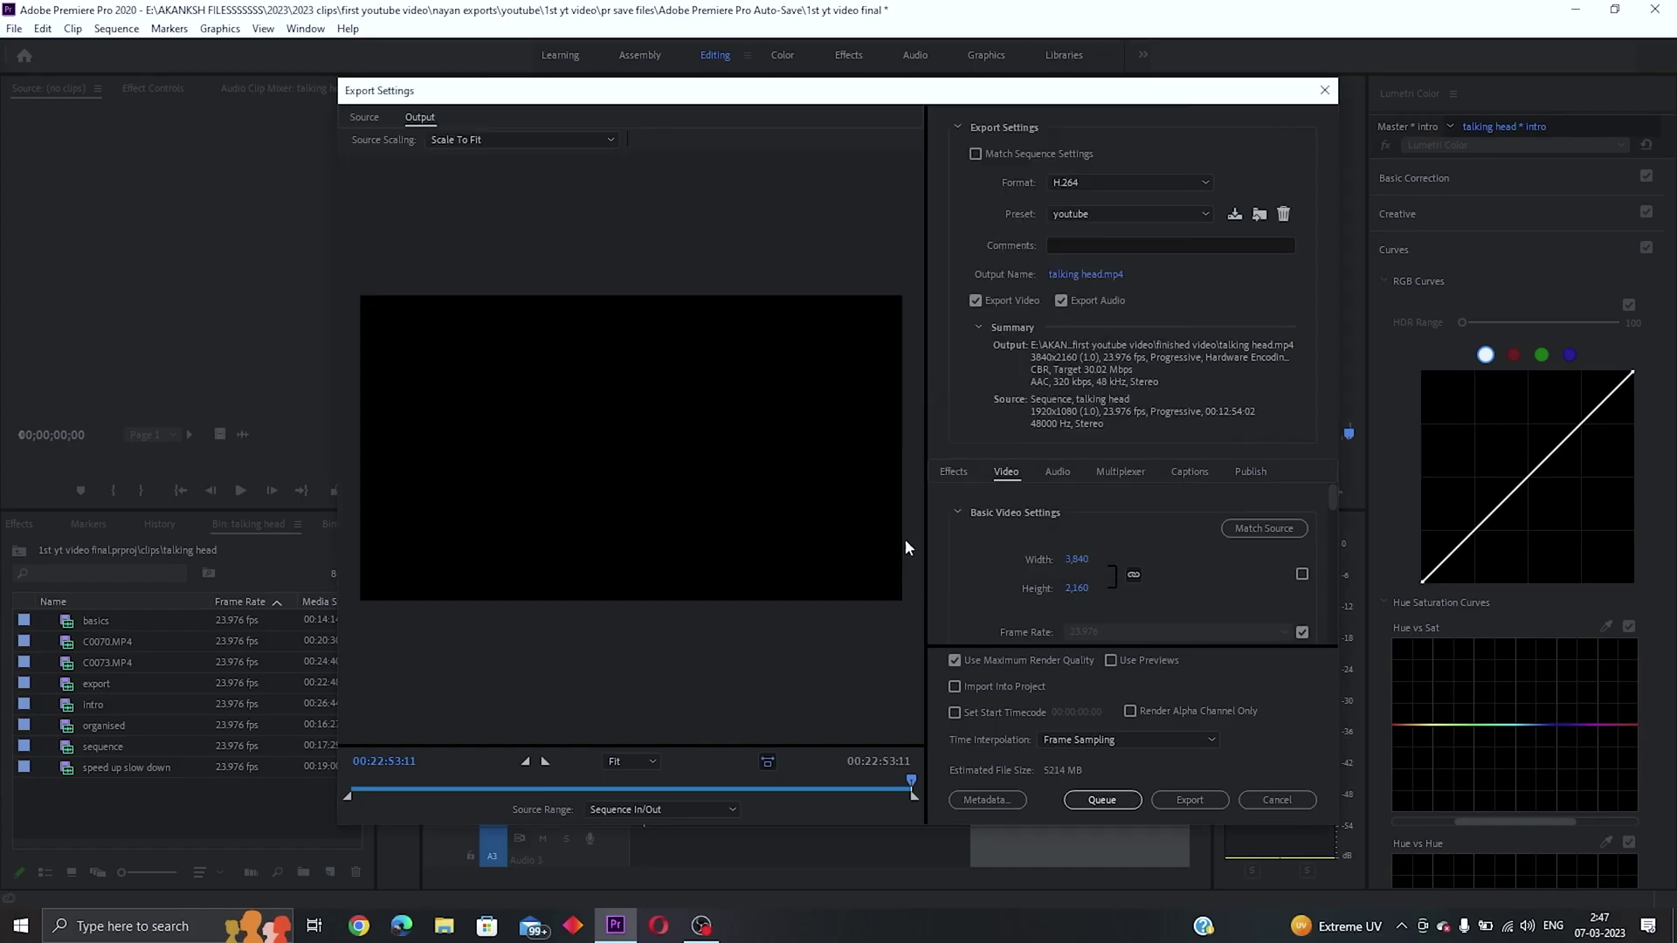
click(1191, 796)
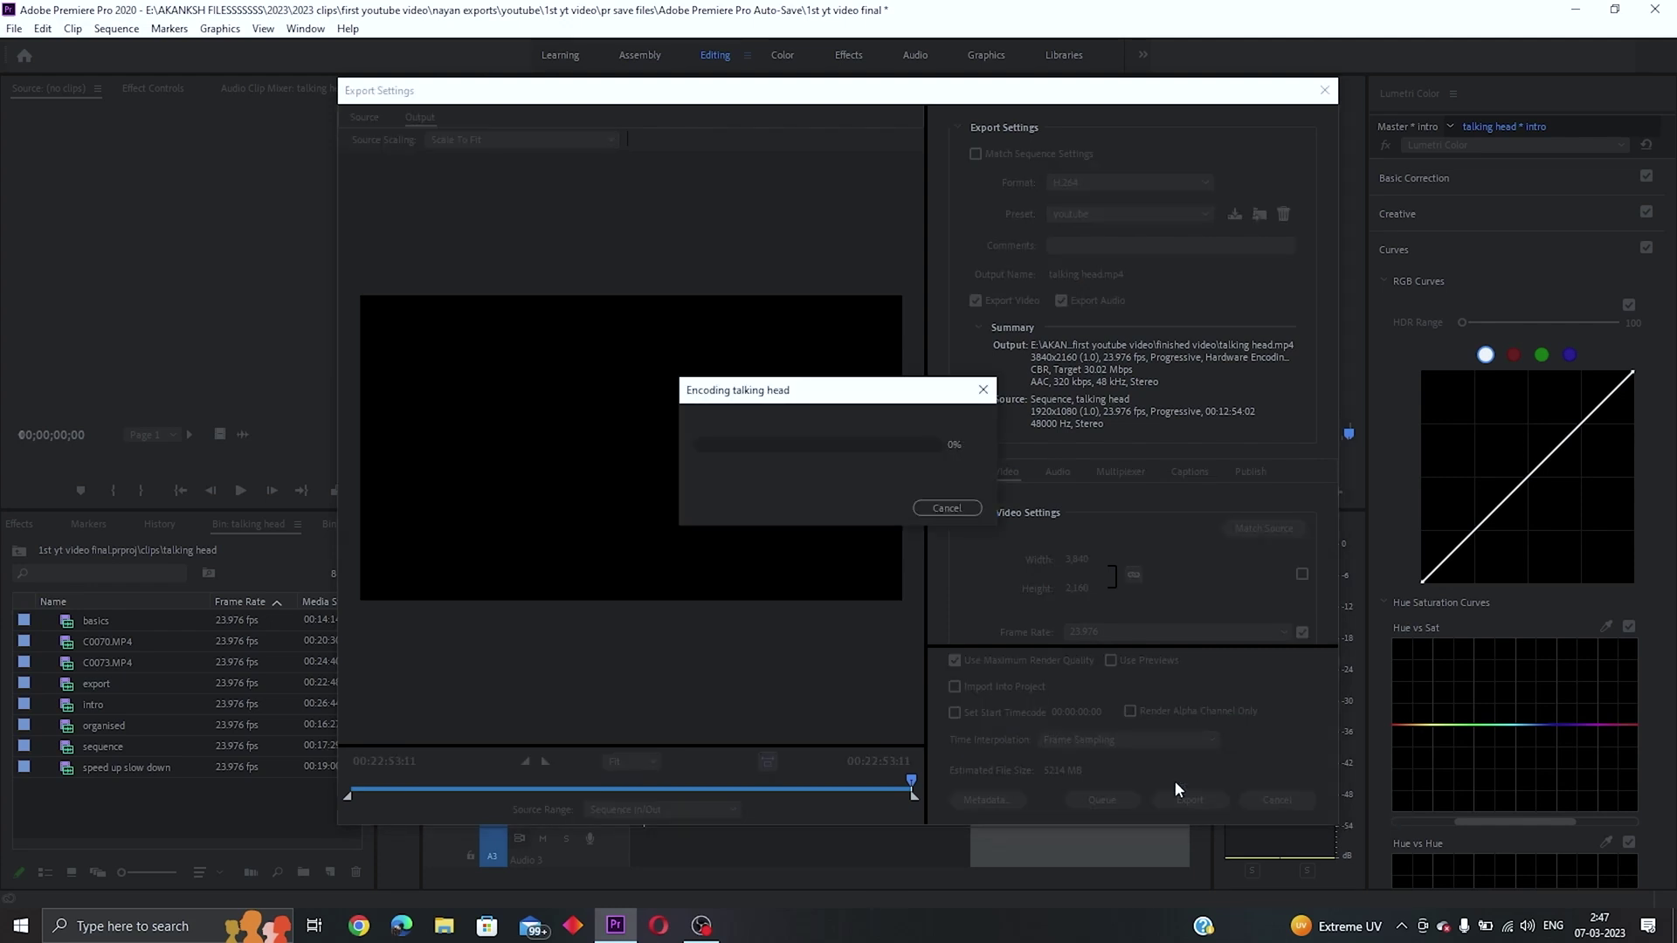